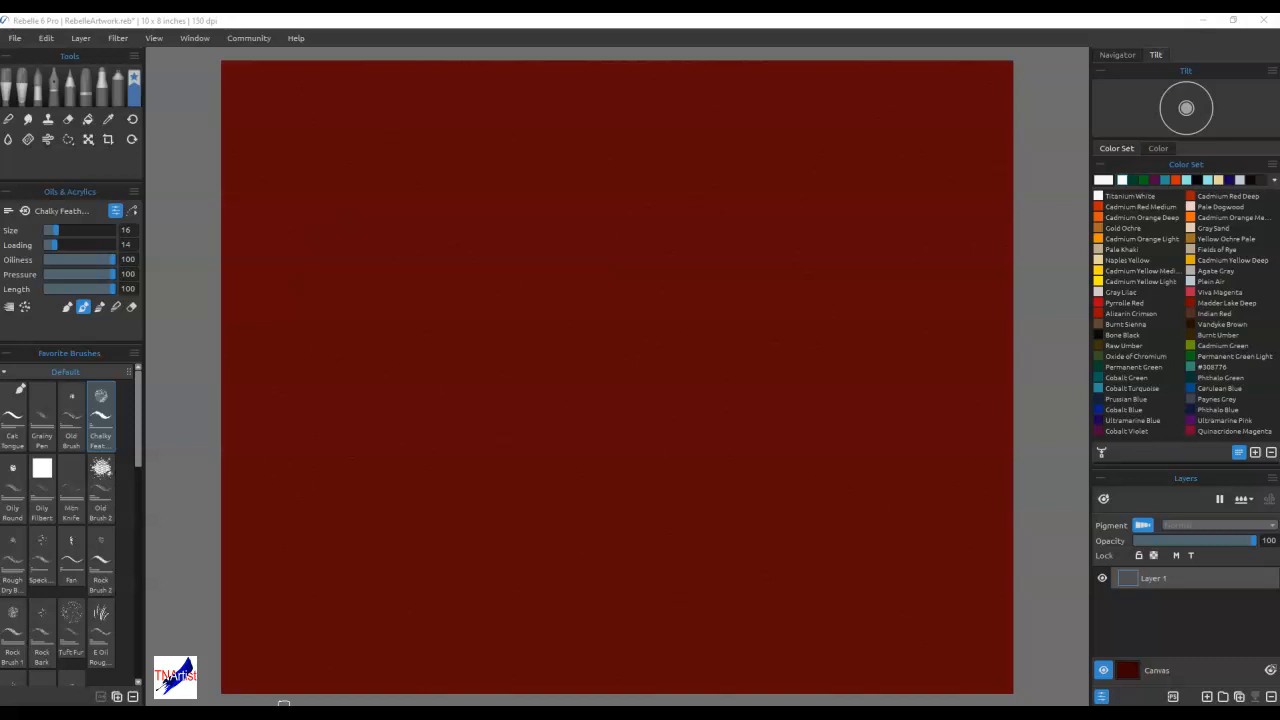
Step: Paste the copied texture as a stencil and enlarge it until it covers the whole canvas
{"action": "key", "text": "ctrl+v"}
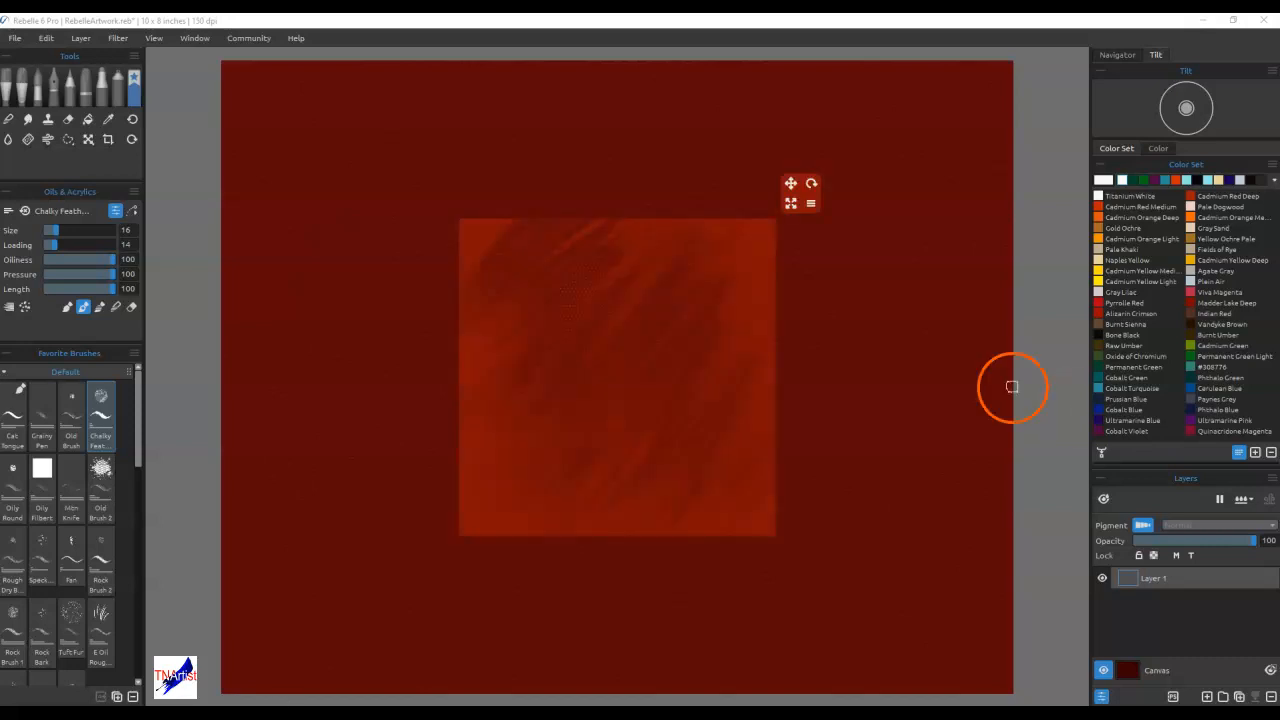
{"action": "left_click_drag", "start_coordinate": [795, 201], "coordinate": [1056, 138]}
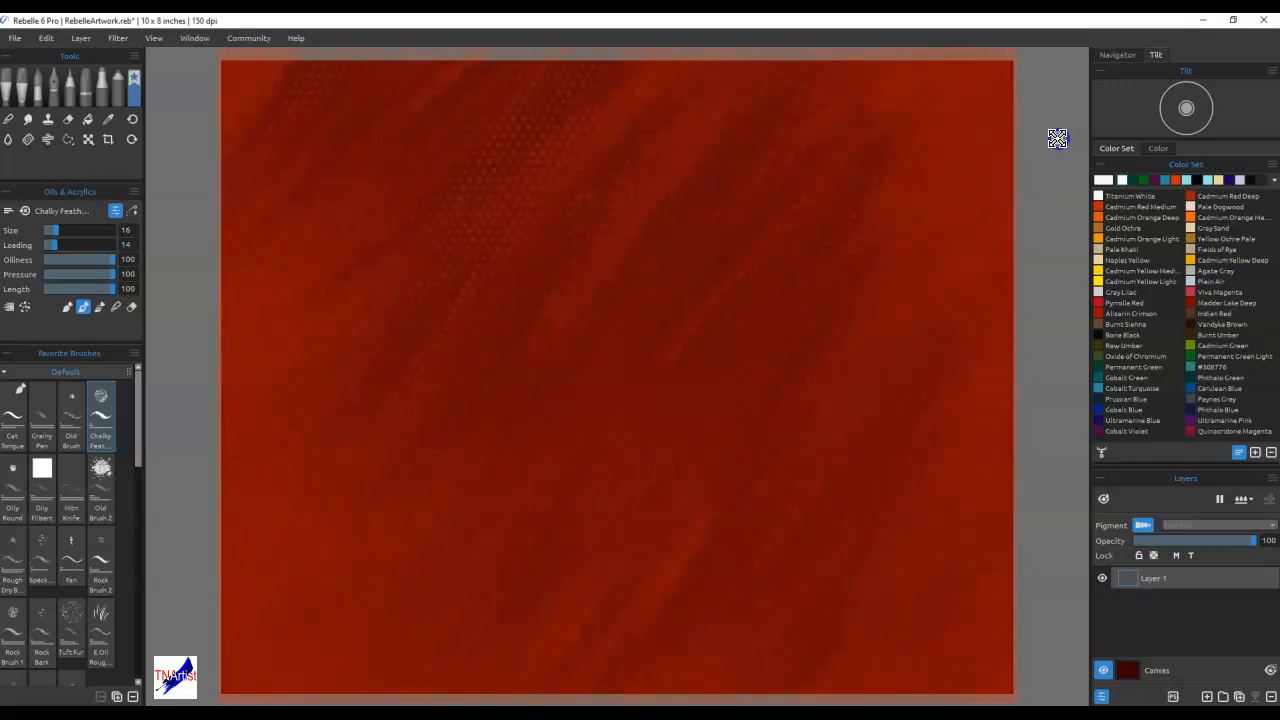
{"action": "left_click", "coordinate": [1086, 126]}
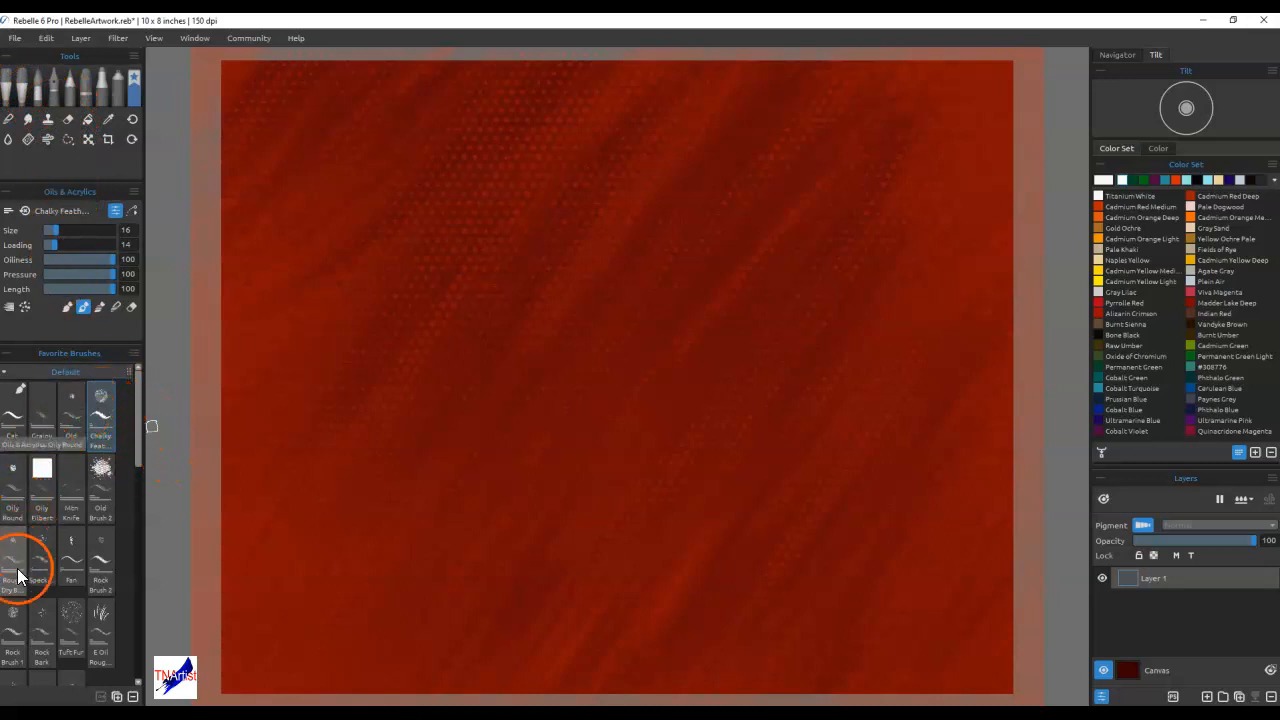
Step: Choose the Speckled watercolor brush from the favorite brushes and set its size to 40
{"action": "scroll", "coordinate": [82, 493], "scroll_direction": "down", "scroll_amount": 3}
{"action": "scroll", "coordinate": [82, 493], "scroll_direction": "down", "scroll_amount": 2}
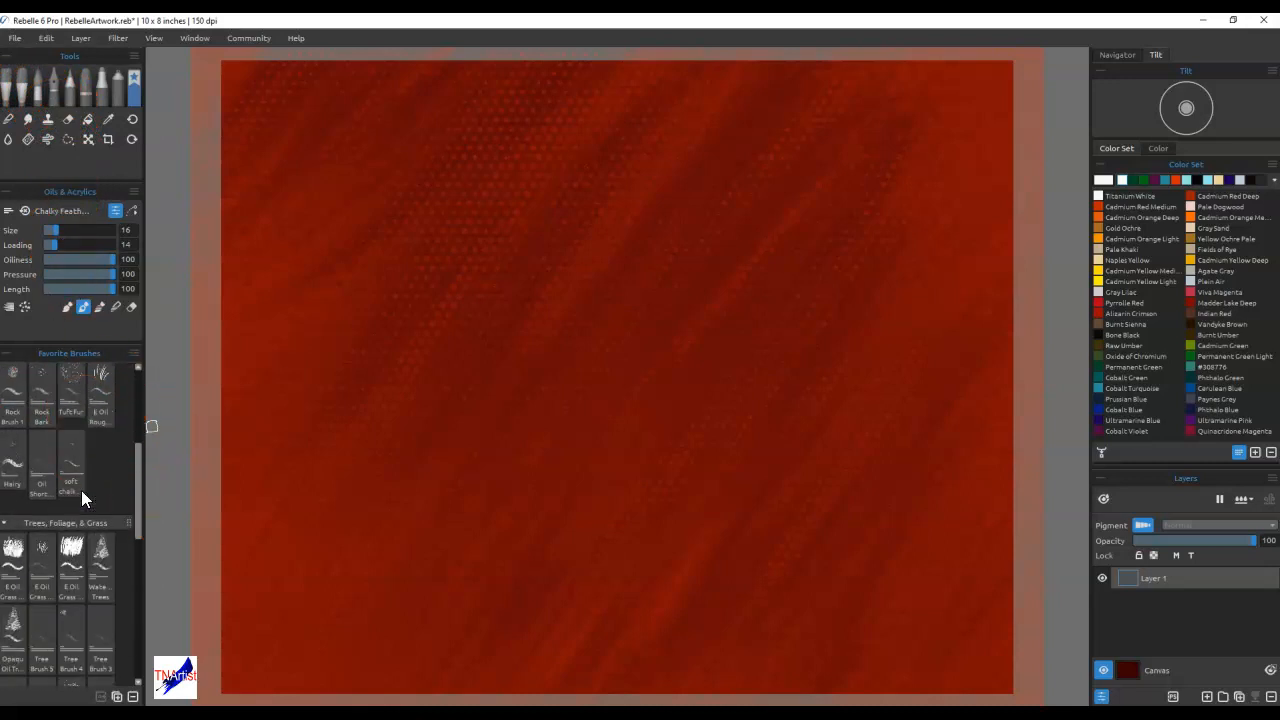
{"action": "scroll", "coordinate": [82, 496], "scroll_direction": "down", "scroll_amount": 1}
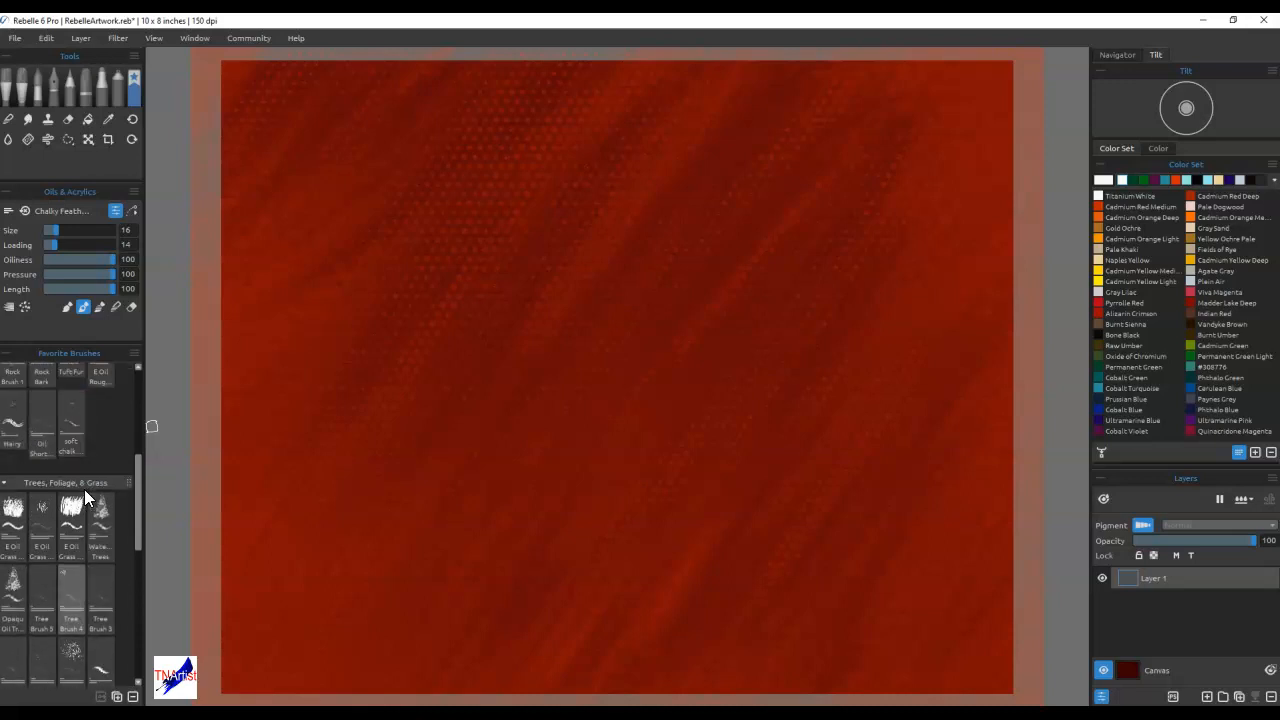
{"action": "scroll", "coordinate": [84, 489], "scroll_direction": "up", "scroll_amount": 7}
{"action": "left_click_drag", "start_coordinate": [35, 588], "coordinate": [45, 552]}
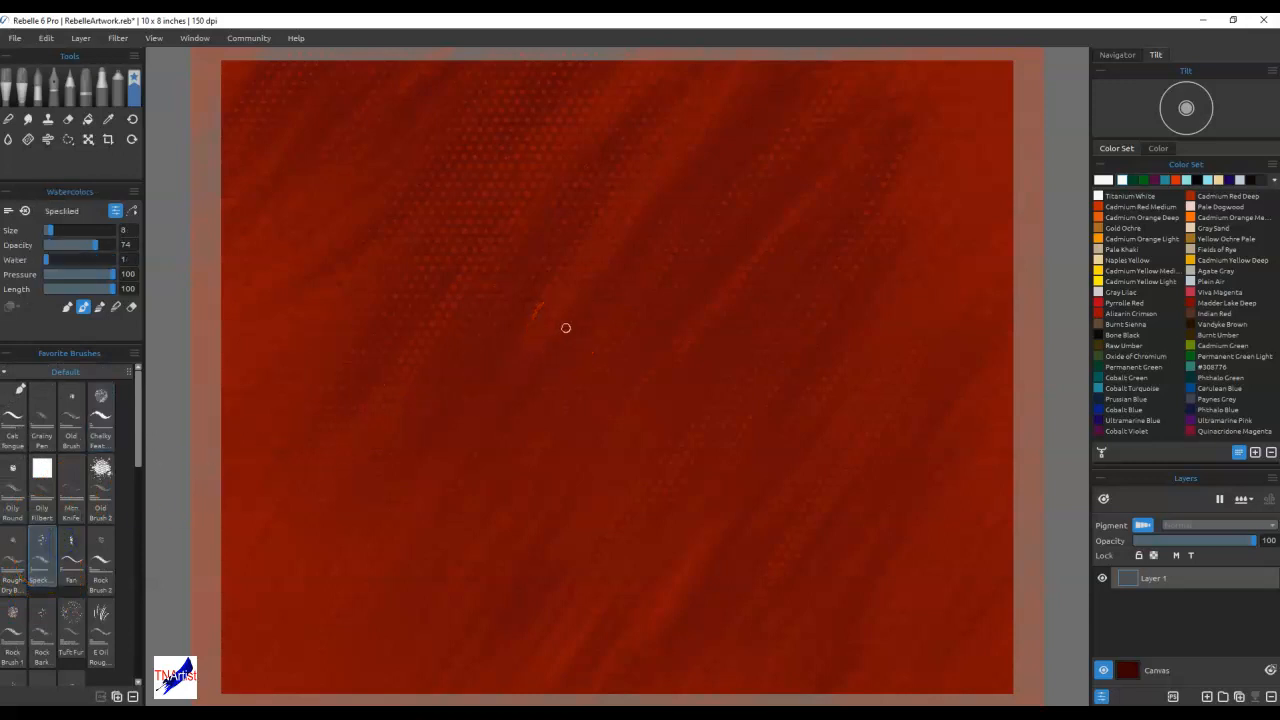
{"action": "left_click_drag", "start_coordinate": [565, 328], "coordinate": [596, 365]}
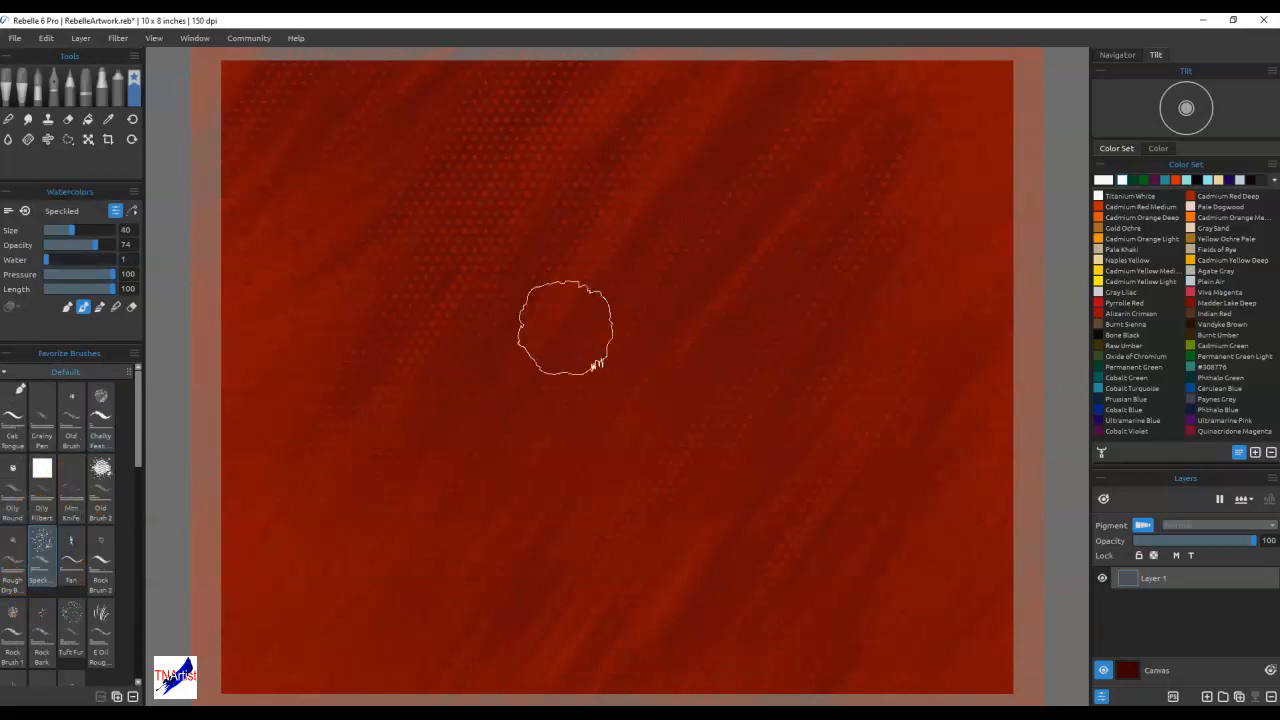
Step: Paint scattered Permanent Green speckled patches through the stencil across the red canvas
{"action": "left_click", "coordinate": [1123, 363]}
{"action": "mouse_move", "coordinate": [657, 109]}
{"action": "left_mouse_down"}
{"action": "mouse_move", "coordinate": [558, 222]}
{"action": "mouse_move", "coordinate": [417, 429]}
{"action": "left_mouse_up"}
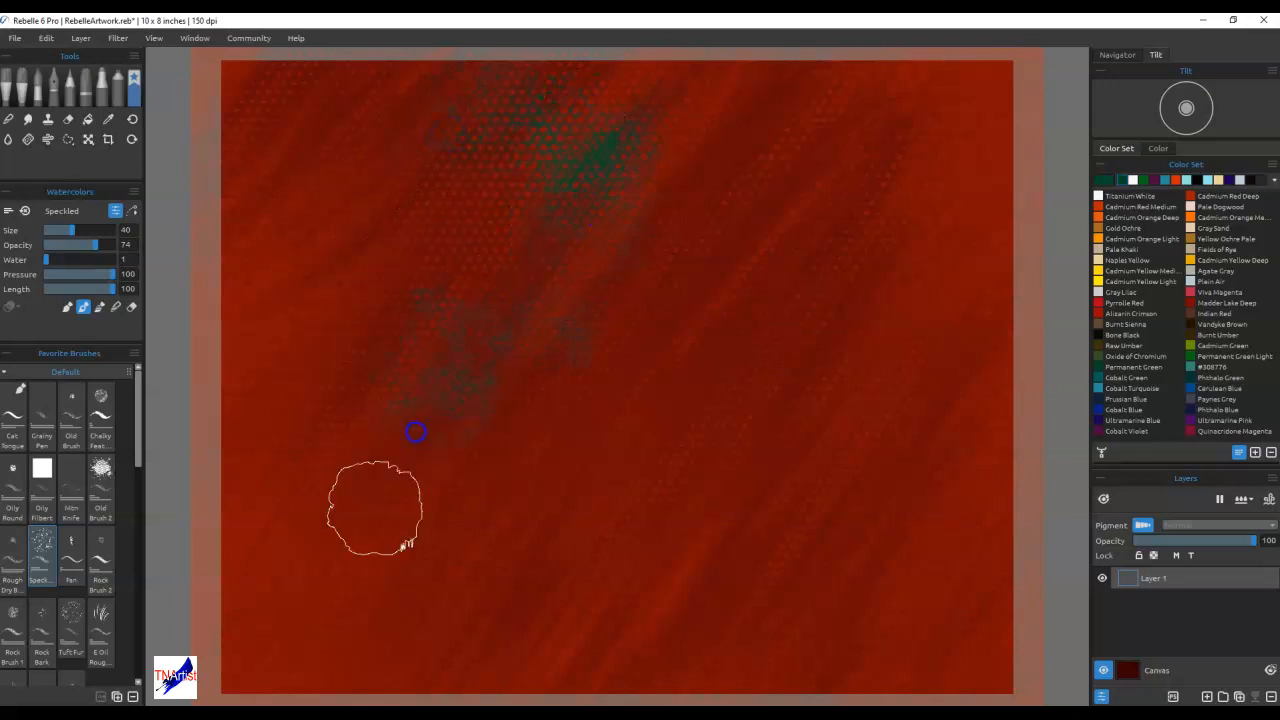
{"action": "mouse_move", "coordinate": [445, 527]}
{"action": "left_mouse_down"}
{"action": "mouse_move", "coordinate": [486, 543]}
{"action": "mouse_move", "coordinate": [551, 517]}
{"action": "left_mouse_up"}
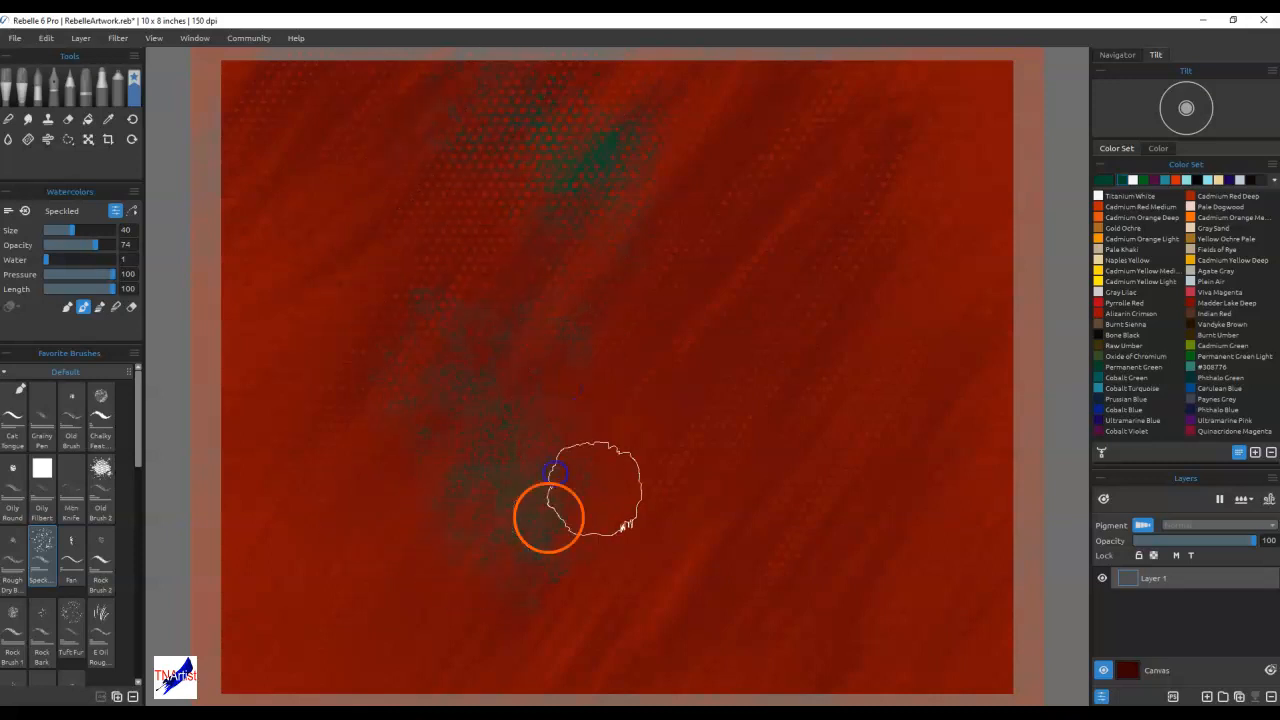
{"action": "mouse_move", "coordinate": [908, 234]}
{"action": "left_mouse_down"}
{"action": "mouse_move", "coordinate": [793, 420]}
{"action": "mouse_move", "coordinate": [886, 358]}
{"action": "mouse_move", "coordinate": [881, 425]}
{"action": "mouse_move", "coordinate": [929, 451]}
{"action": "left_mouse_up"}
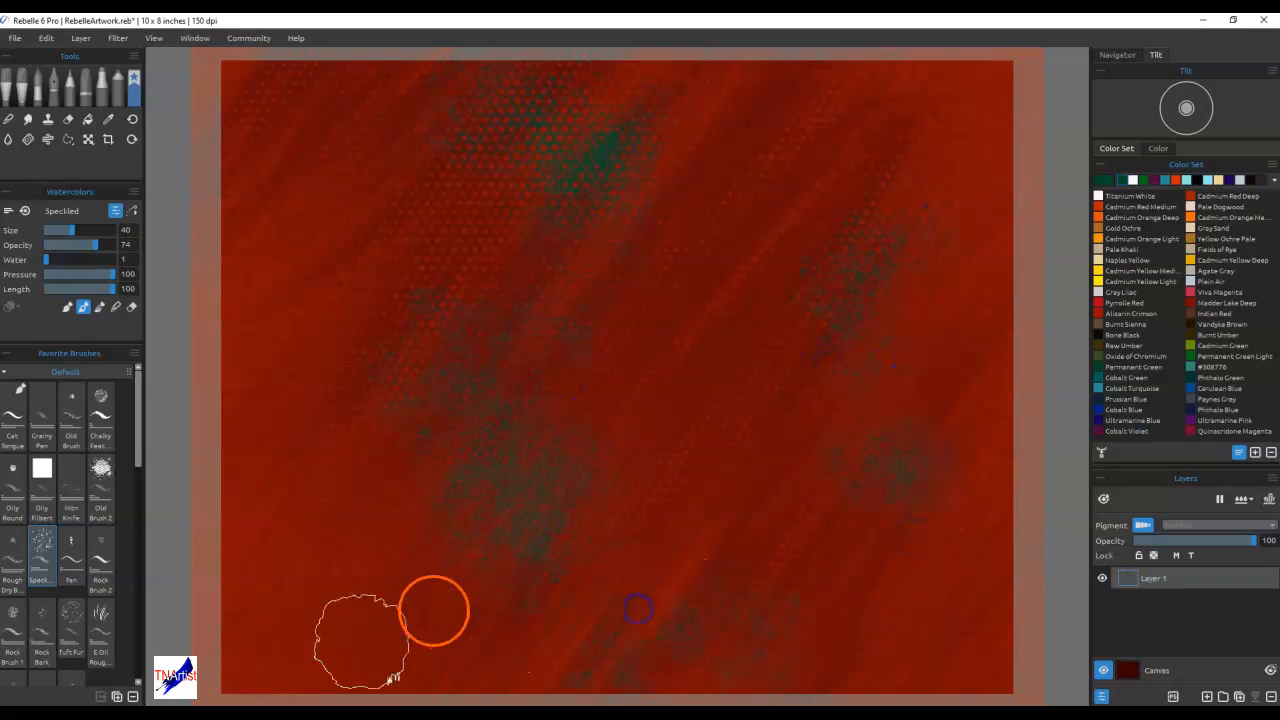
{"action": "left_click", "coordinate": [319, 132]}
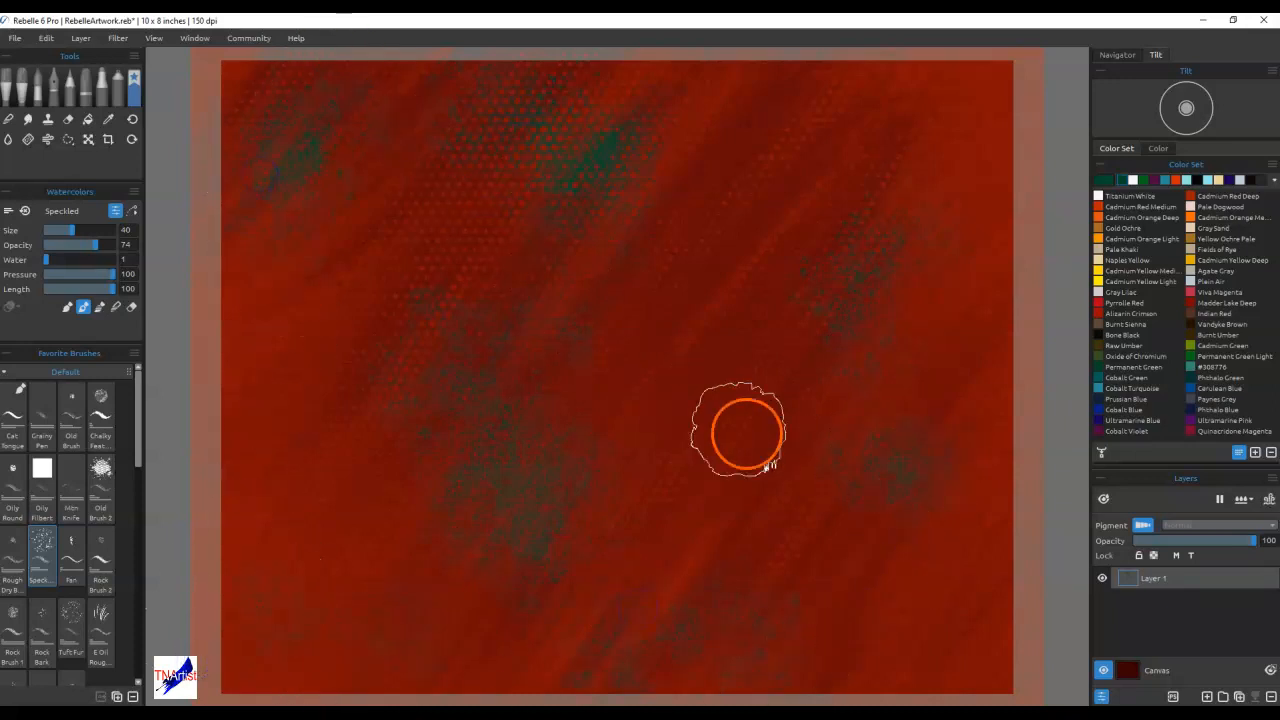
{"action": "left_click", "coordinate": [795, 242]}
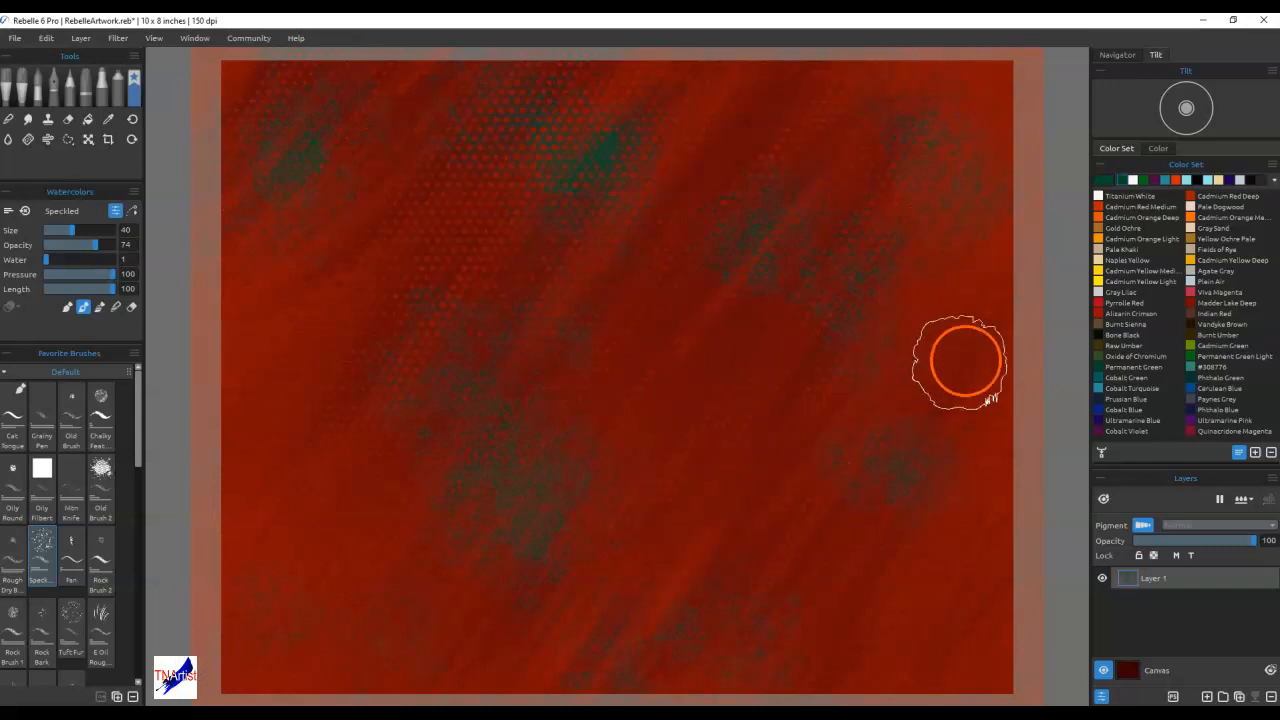
Step: Paint a large Cadmium Yellow Deep blob at the canvas's upper left and, with brush size 18, a smaller one right of centre
{"action": "left_click", "coordinate": [1195, 260]}
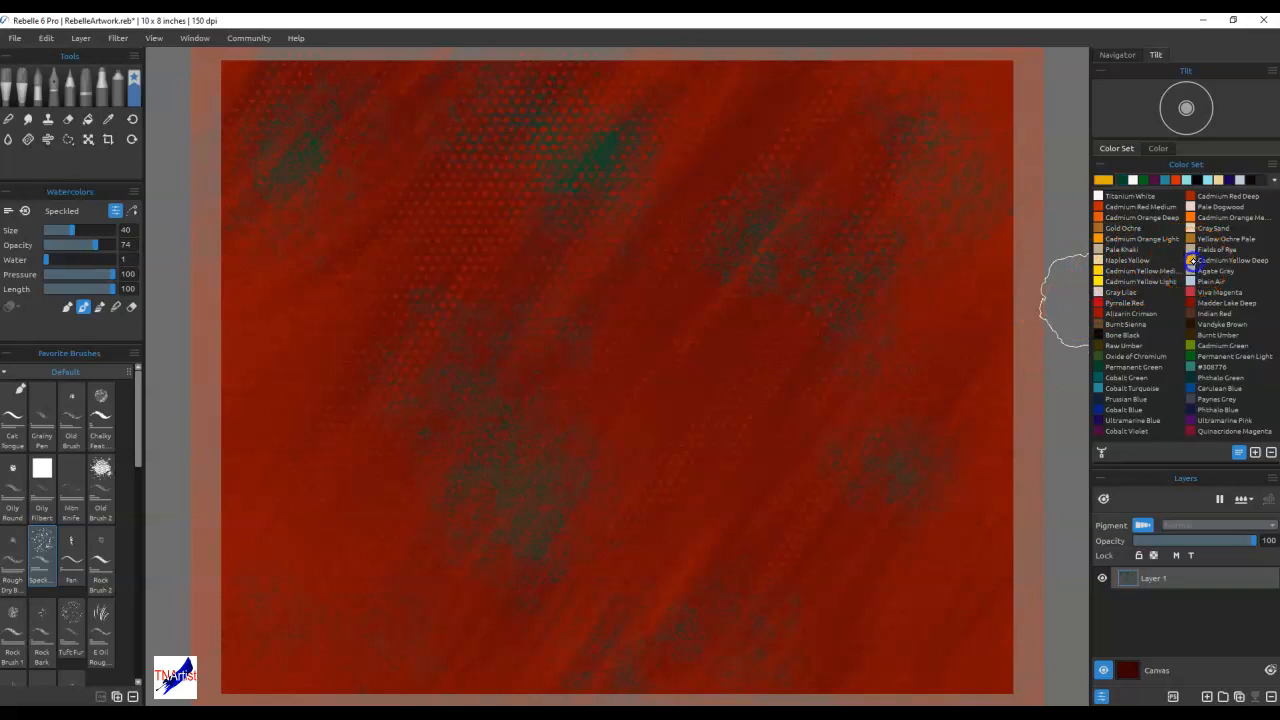
{"action": "mouse_move", "coordinate": [346, 249]}
{"action": "left_mouse_down"}
{"action": "mouse_move", "coordinate": [386, 250]}
{"action": "mouse_move", "coordinate": [374, 213]}
{"action": "mouse_move", "coordinate": [376, 267]}
{"action": "left_mouse_up"}
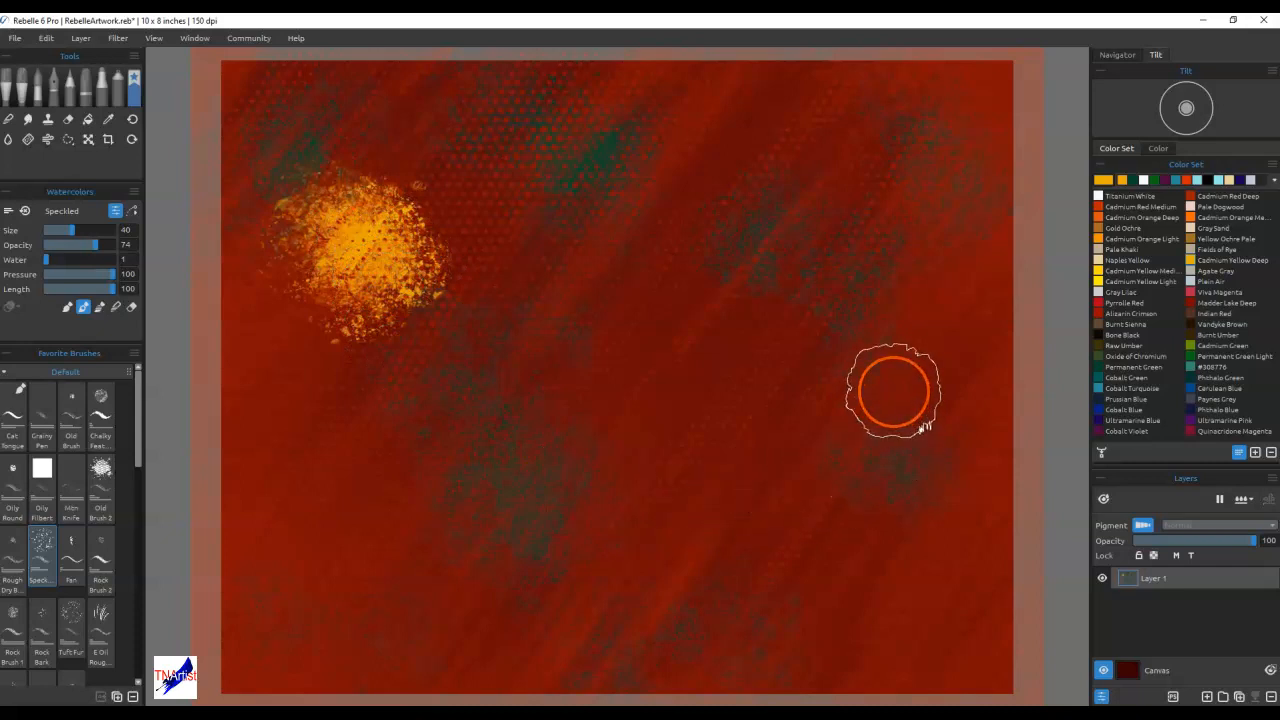
{"action": "left_click_drag", "start_coordinate": [925, 428], "coordinate": [905, 405]}
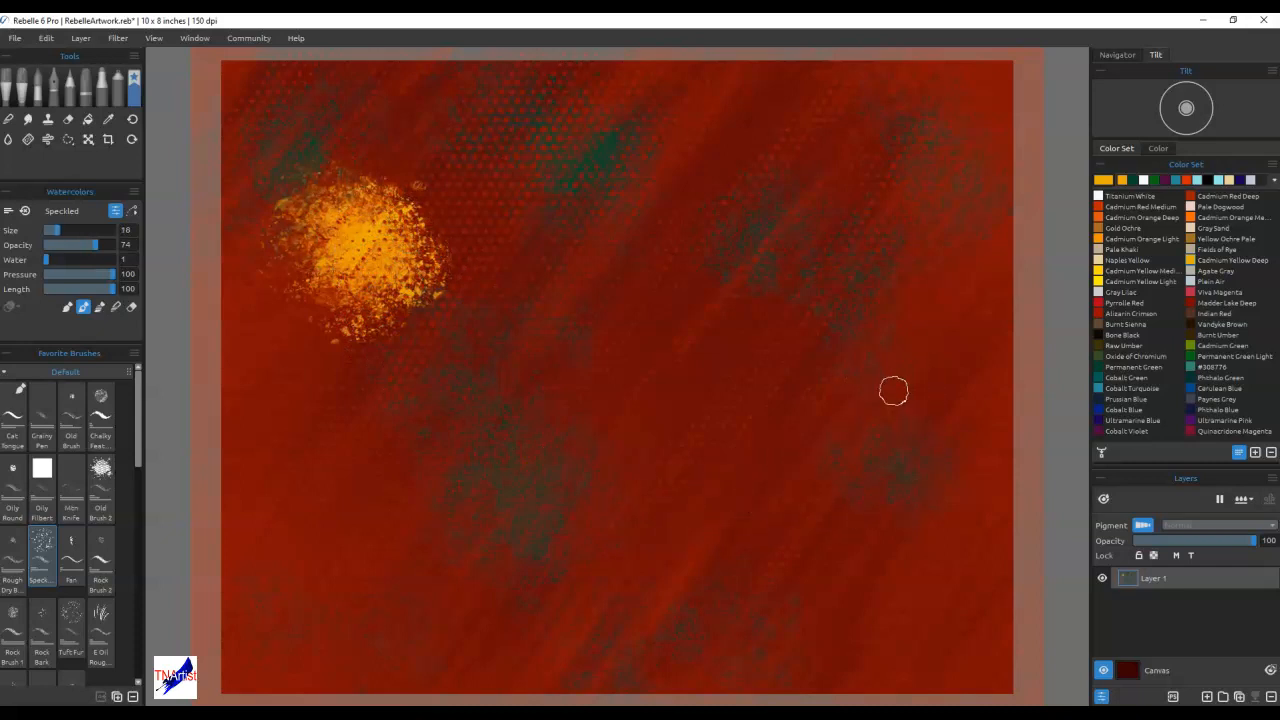
{"action": "mouse_move", "coordinate": [809, 291]}
{"action": "left_mouse_down"}
{"action": "mouse_move", "coordinate": [791, 286]}
{"action": "mouse_move", "coordinate": [797, 334]}
{"action": "mouse_move", "coordinate": [817, 342]}
{"action": "left_mouse_up"}
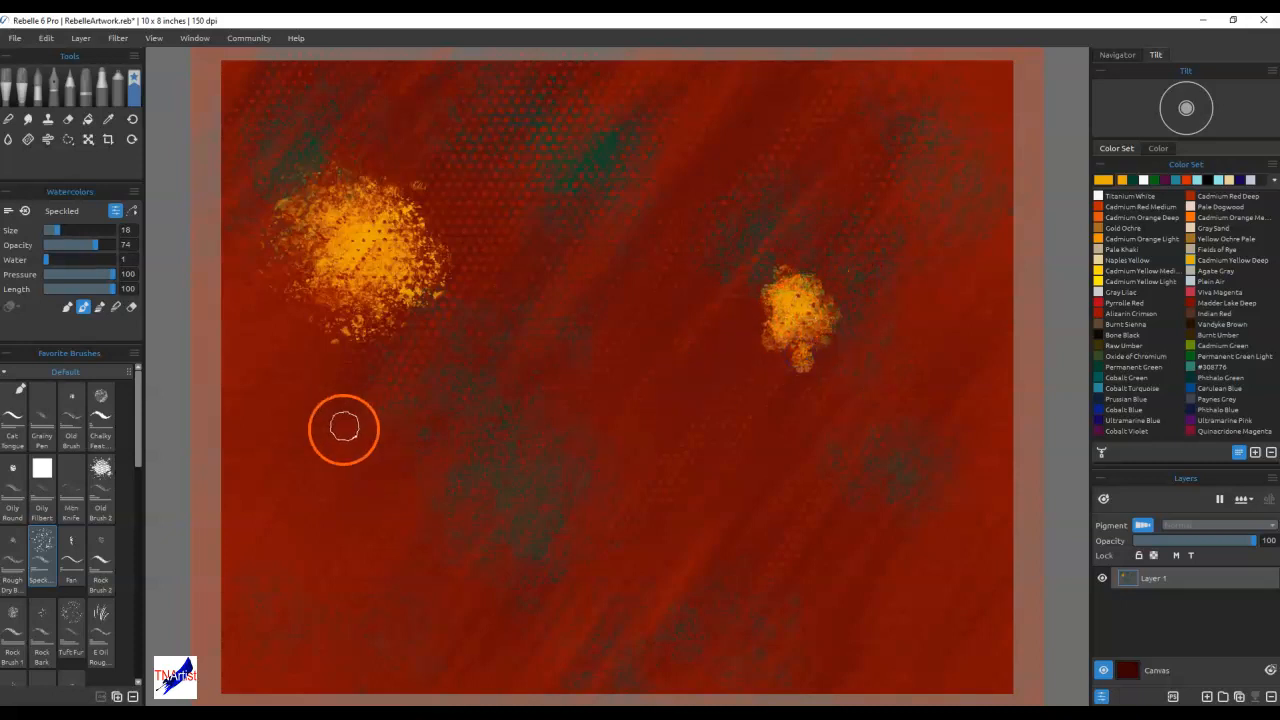
Step: Paint a five-armed yellow star shape in the canvas's lower-left area
{"action": "mouse_move", "coordinate": [300, 470]}
{"action": "left_mouse_down"}
{"action": "mouse_move", "coordinate": [277, 391]}
{"action": "mouse_move", "coordinate": [334, 474]}
{"action": "left_mouse_up"}
{"action": "mouse_move", "coordinate": [289, 531]}
{"action": "left_mouse_down"}
{"action": "mouse_move", "coordinate": [392, 457]}
{"action": "mouse_move", "coordinate": [343, 462]}
{"action": "mouse_move", "coordinate": [263, 393]}
{"action": "mouse_move", "coordinate": [306, 452]}
{"action": "mouse_move", "coordinate": [292, 498]}
{"action": "mouse_move", "coordinate": [307, 538]}
{"action": "mouse_move", "coordinate": [334, 579]}
{"action": "left_mouse_up"}
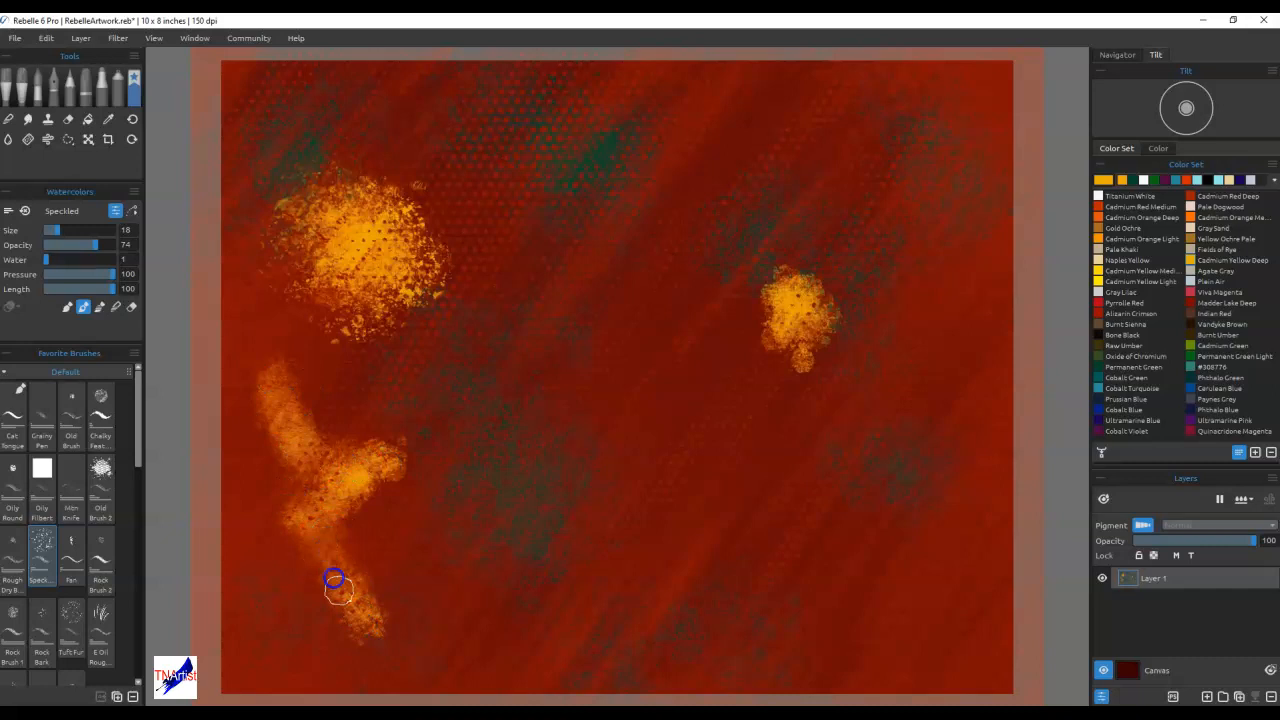
{"action": "mouse_move", "coordinate": [298, 535]}
{"action": "left_mouse_down"}
{"action": "mouse_move", "coordinate": [232, 614]}
{"action": "mouse_move", "coordinate": [270, 522]}
{"action": "mouse_move", "coordinate": [298, 495]}
{"action": "mouse_move", "coordinate": [231, 499]}
{"action": "mouse_move", "coordinate": [249, 498]}
{"action": "mouse_move", "coordinate": [269, 441]}
{"action": "left_mouse_up"}
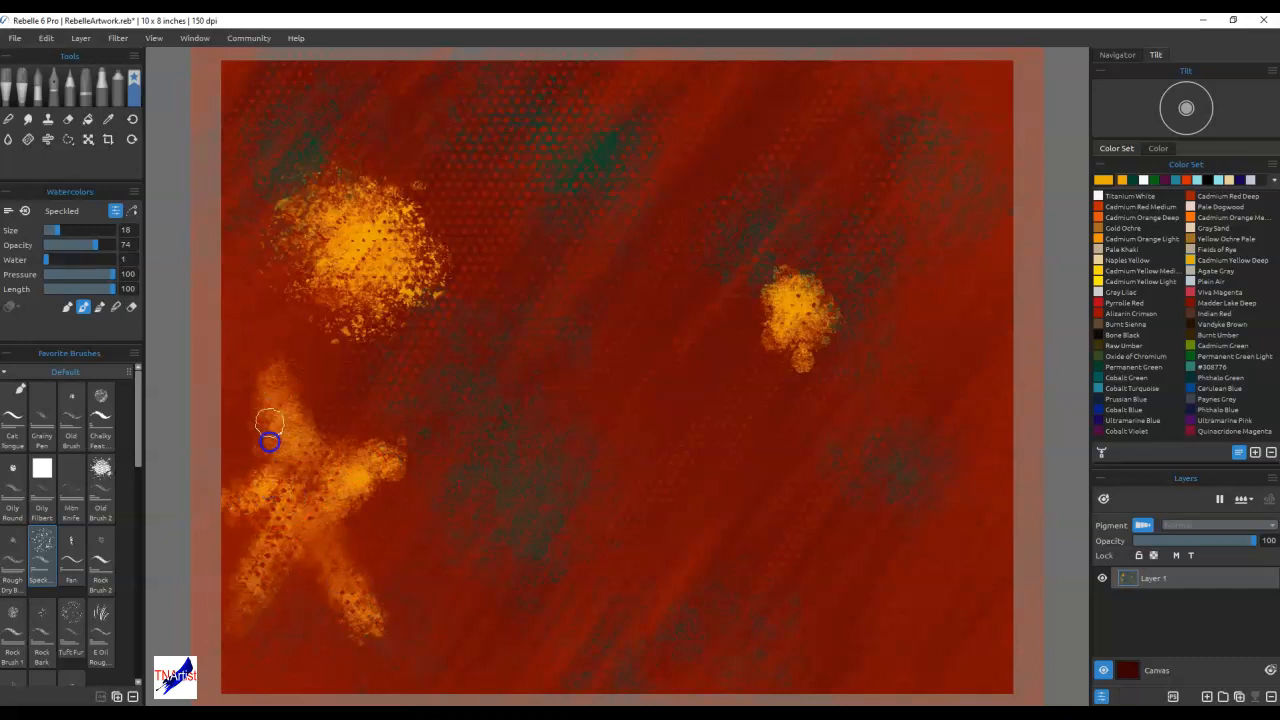
{"action": "mouse_move", "coordinate": [219, 532]}
{"action": "left_mouse_down"}
{"action": "mouse_move", "coordinate": [288, 495]}
{"action": "mouse_move", "coordinate": [234, 619]}
{"action": "mouse_move", "coordinate": [248, 607]}
{"action": "mouse_move", "coordinate": [254, 624]}
{"action": "mouse_move", "coordinate": [309, 514]}
{"action": "left_mouse_up"}
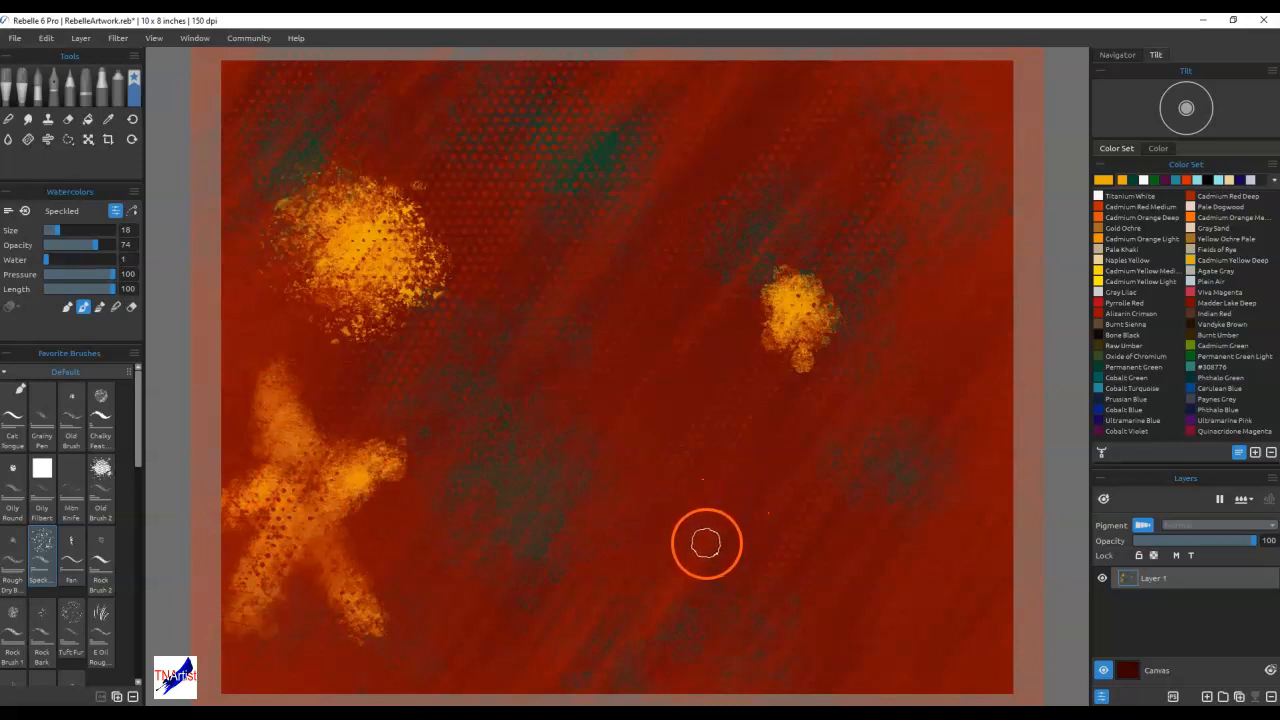
Step: Round out the smaller yellow blob right of centre and thicken the arms of the yellow star
{"action": "mouse_move", "coordinate": [800, 271]}
{"action": "left_mouse_down"}
{"action": "mouse_move", "coordinate": [789, 300]}
{"action": "mouse_move", "coordinate": [839, 337]}
{"action": "mouse_move", "coordinate": [839, 271]}
{"action": "mouse_move", "coordinate": [787, 328]}
{"action": "mouse_move", "coordinate": [766, 307]}
{"action": "mouse_move", "coordinate": [814, 288]}
{"action": "mouse_move", "coordinate": [828, 318]}
{"action": "mouse_move", "coordinate": [823, 304]}
{"action": "mouse_move", "coordinate": [822, 330]}
{"action": "mouse_move", "coordinate": [798, 351]}
{"action": "mouse_move", "coordinate": [835, 357]}
{"action": "left_mouse_up"}
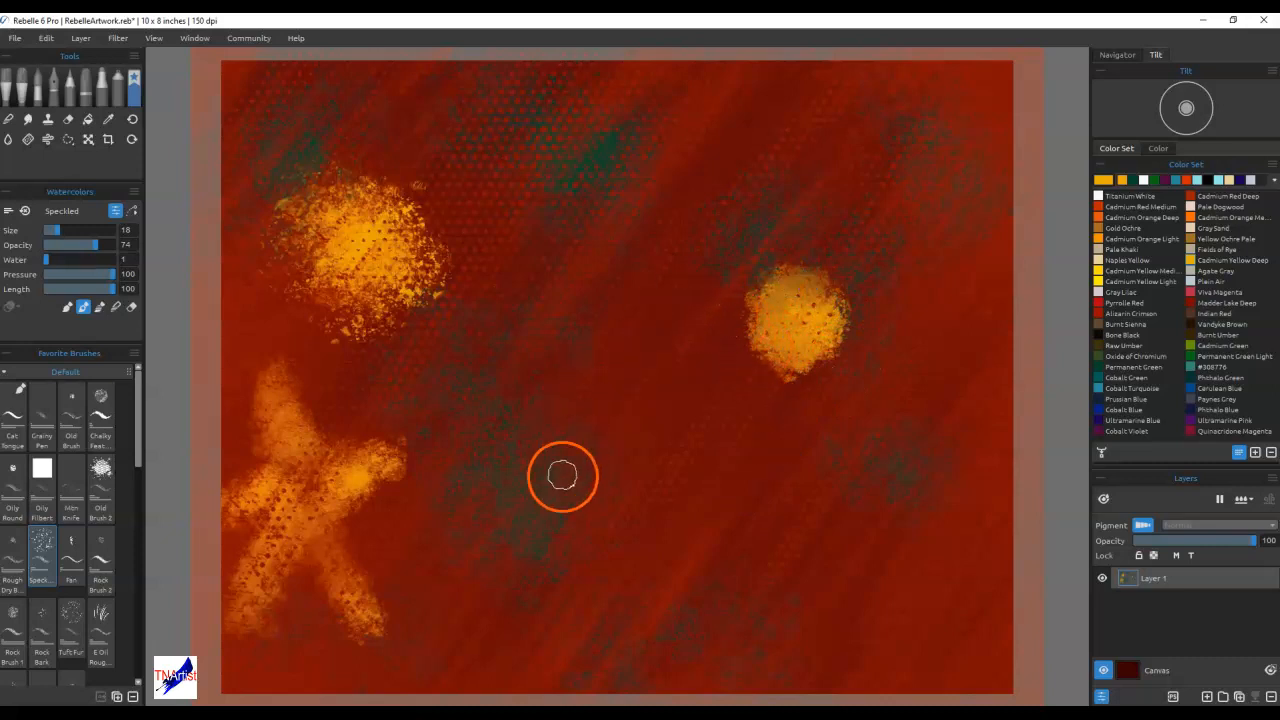
{"action": "mouse_move", "coordinate": [373, 447]}
{"action": "left_mouse_down"}
{"action": "mouse_move", "coordinate": [314, 525]}
{"action": "mouse_move", "coordinate": [405, 451]}
{"action": "mouse_move", "coordinate": [357, 477]}
{"action": "left_mouse_up"}
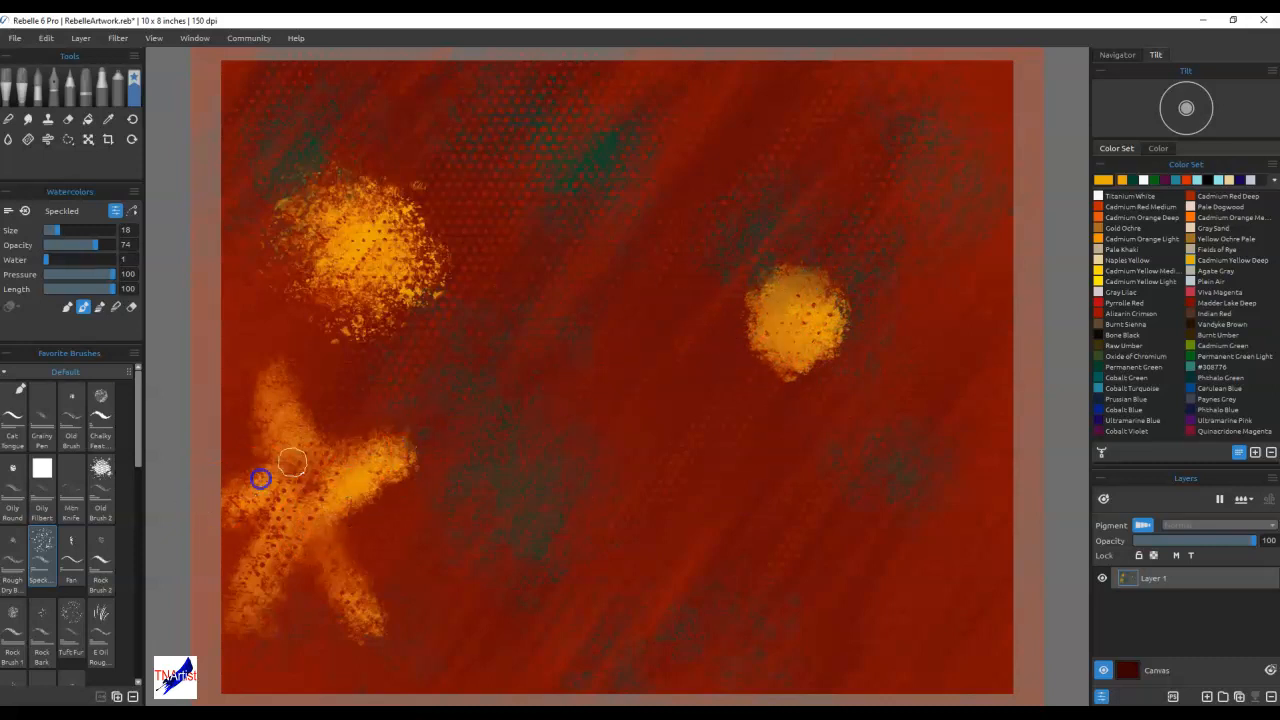
{"action": "mouse_move", "coordinate": [279, 471]}
{"action": "left_mouse_down"}
{"action": "mouse_move", "coordinate": [306, 440]}
{"action": "mouse_move", "coordinate": [367, 614]}
{"action": "left_mouse_up"}
{"action": "mouse_move", "coordinate": [256, 622]}
{"action": "left_mouse_down"}
{"action": "mouse_move", "coordinate": [261, 524]}
{"action": "mouse_move", "coordinate": [243, 559]}
{"action": "mouse_move", "coordinate": [313, 465]}
{"action": "mouse_move", "coordinate": [387, 433]}
{"action": "left_mouse_up"}
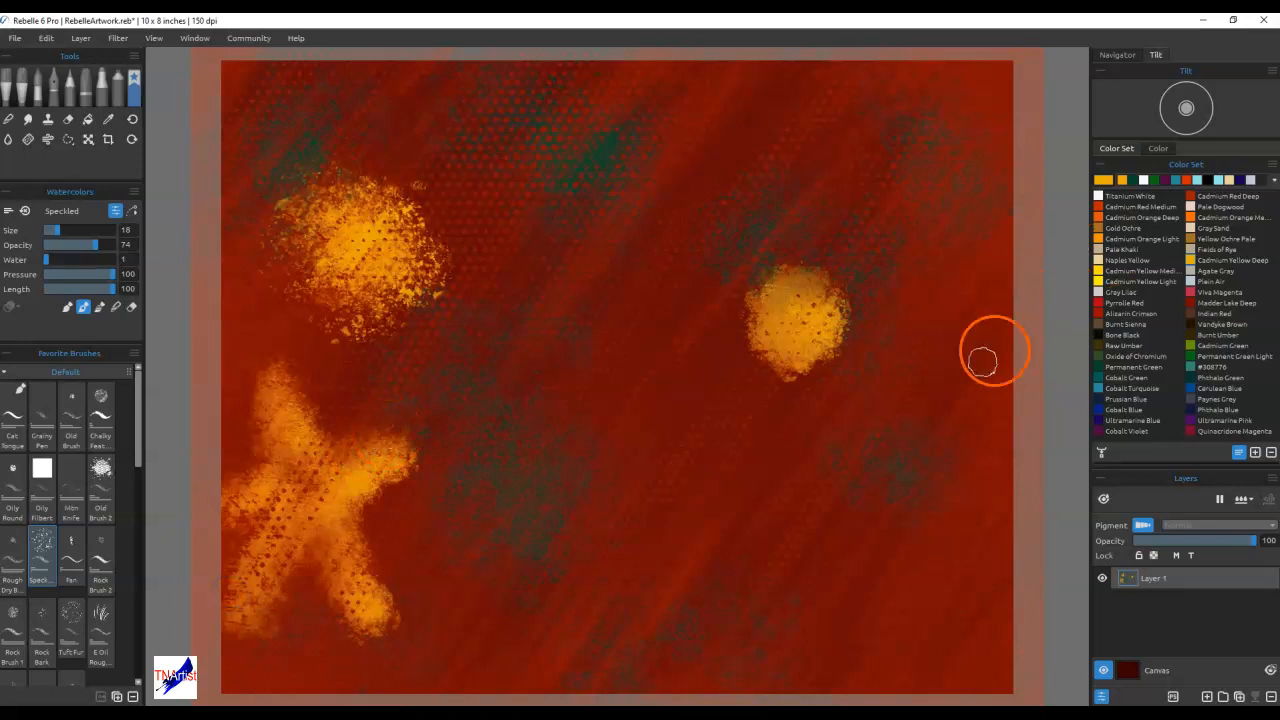
Step: Paint soft Madder Lake Deep patches across the middle of the canvas and around the yellow shapes
{"action": "left_click", "coordinate": [1192, 302]}
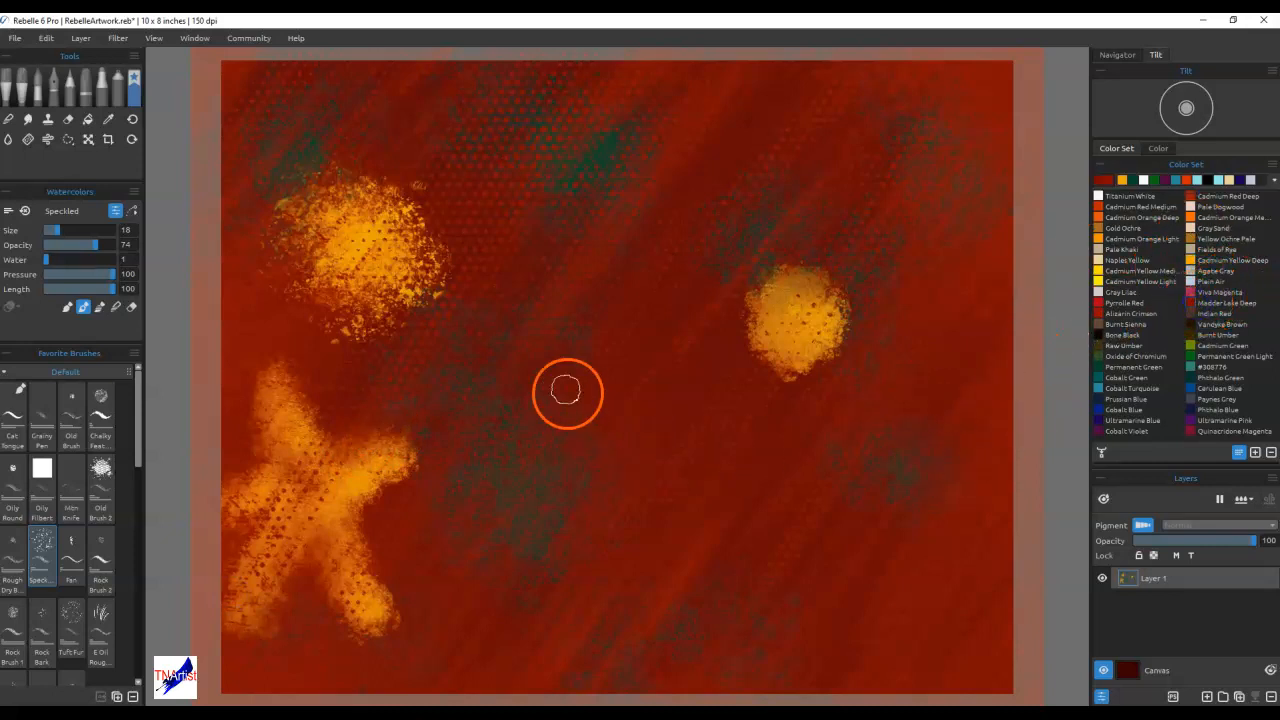
{"action": "left_click_drag", "start_coordinate": [574, 403], "coordinate": [531, 386]}
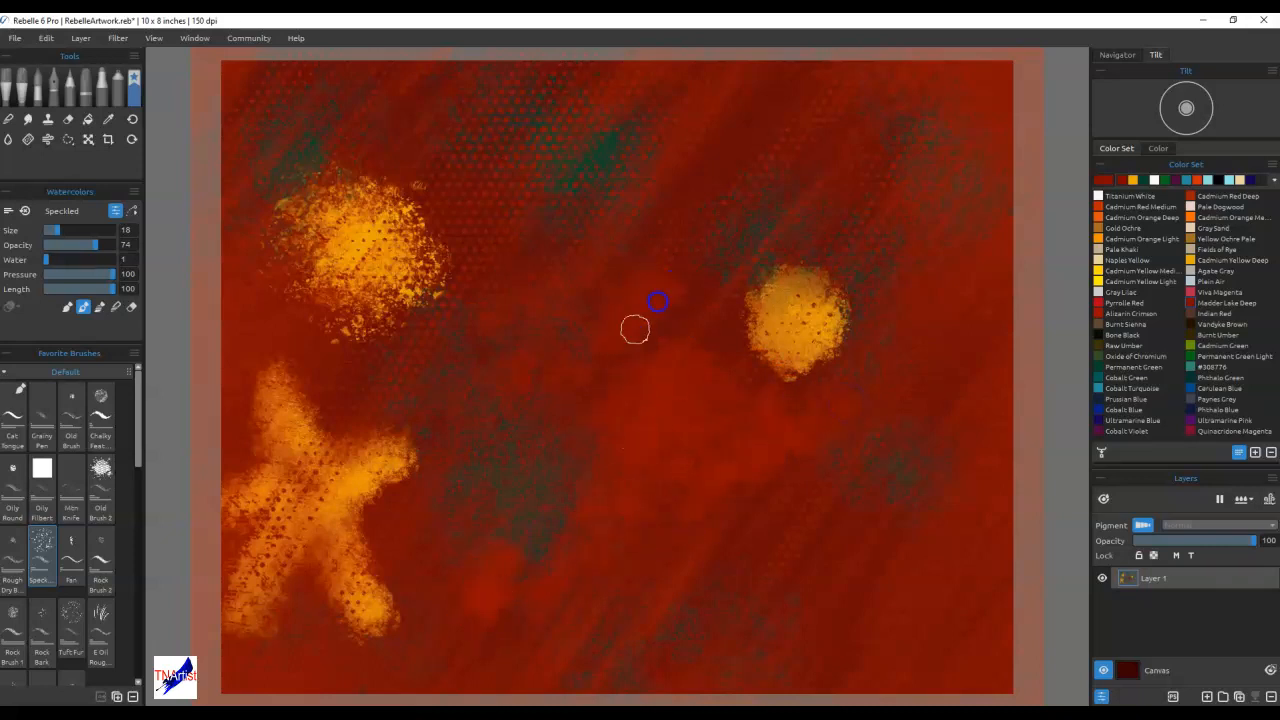
{"action": "mouse_move", "coordinate": [614, 246]}
{"action": "left_mouse_down"}
{"action": "mouse_move", "coordinate": [486, 286]}
{"action": "mouse_move", "coordinate": [465, 254]}
{"action": "left_mouse_up"}
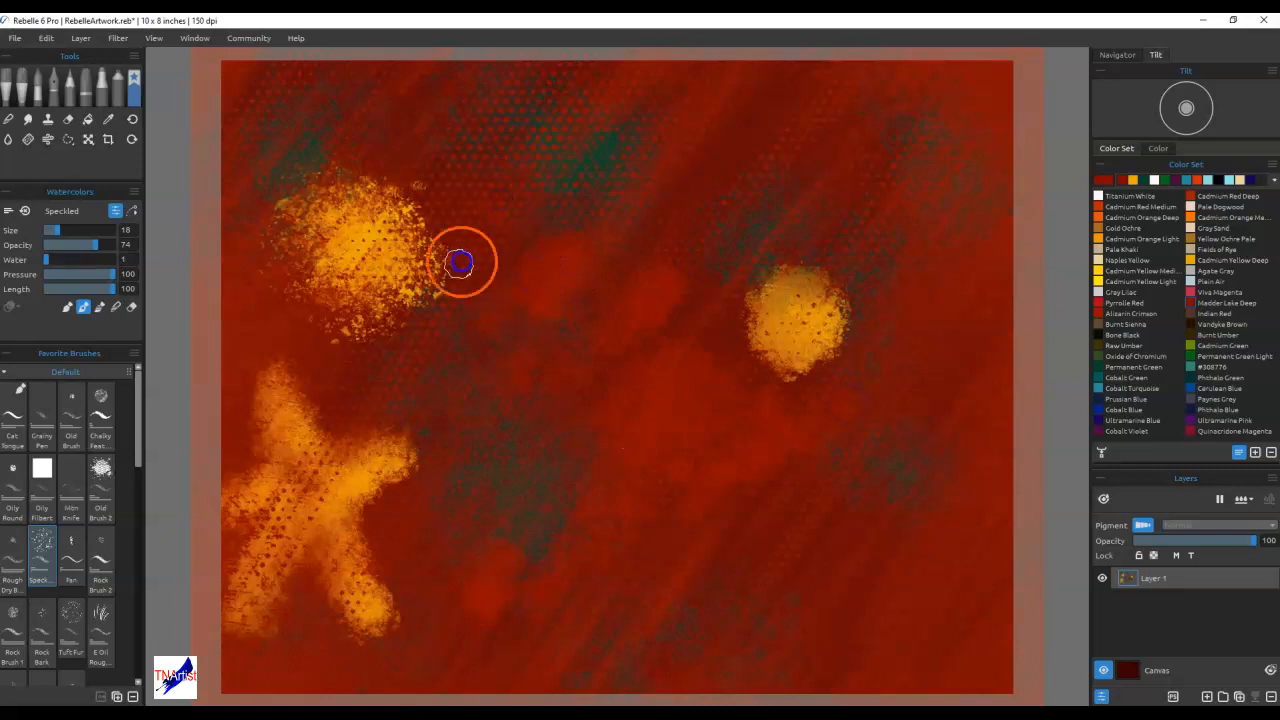
{"action": "left_click_drag", "start_coordinate": [700, 251], "coordinate": [711, 234]}
{"action": "mouse_move", "coordinate": [877, 337]}
{"action": "left_mouse_down"}
{"action": "mouse_move", "coordinate": [832, 428]}
{"action": "mouse_move", "coordinate": [743, 383]}
{"action": "mouse_move", "coordinate": [726, 276]}
{"action": "mouse_move", "coordinate": [792, 387]}
{"action": "mouse_move", "coordinate": [862, 435]}
{"action": "mouse_move", "coordinate": [880, 485]}
{"action": "mouse_move", "coordinate": [803, 505]}
{"action": "mouse_move", "coordinate": [849, 545]}
{"action": "left_mouse_up"}
Step: Pick Permanent Green and adjust it to a darker, muted green, #213f2c
{"action": "left_click", "coordinate": [1195, 356]}
{"action": "left_click", "coordinate": [1108, 367]}
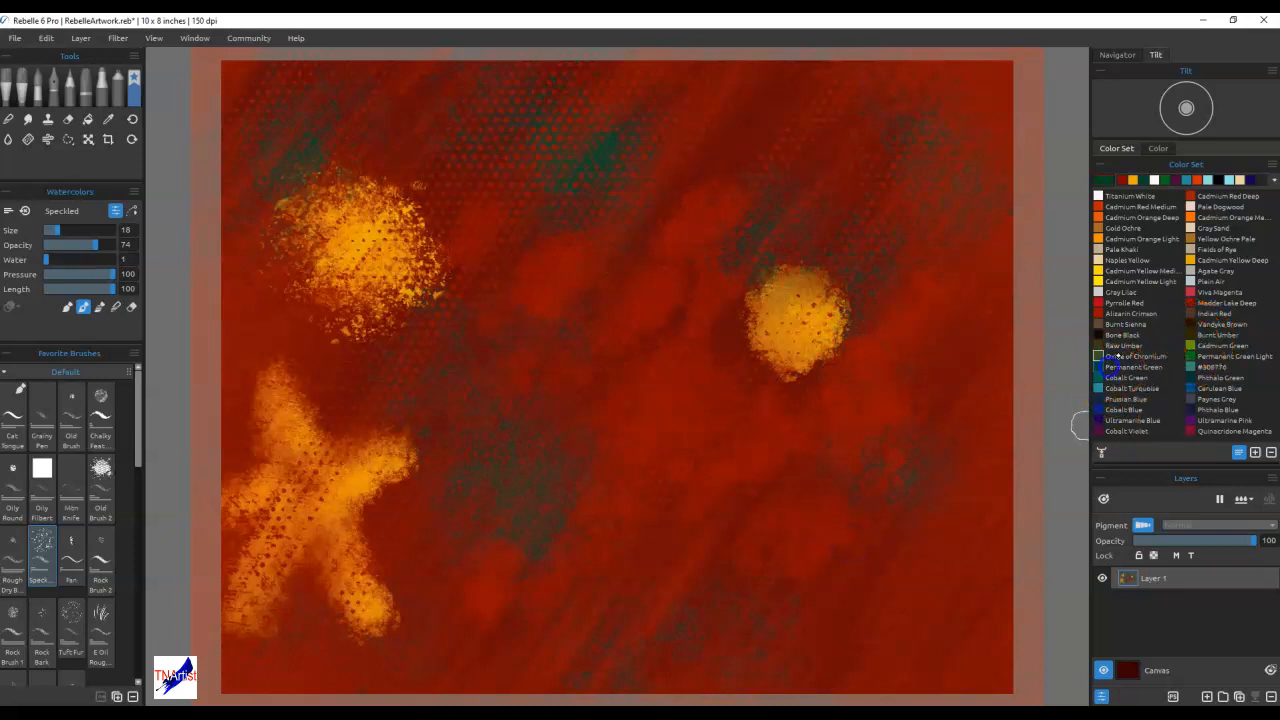
{"action": "left_click", "coordinate": [1104, 180]}
{"action": "left_click", "coordinate": [715, 290]}
{"action": "left_click_drag", "start_coordinate": [797, 333], "coordinate": [799, 345]}
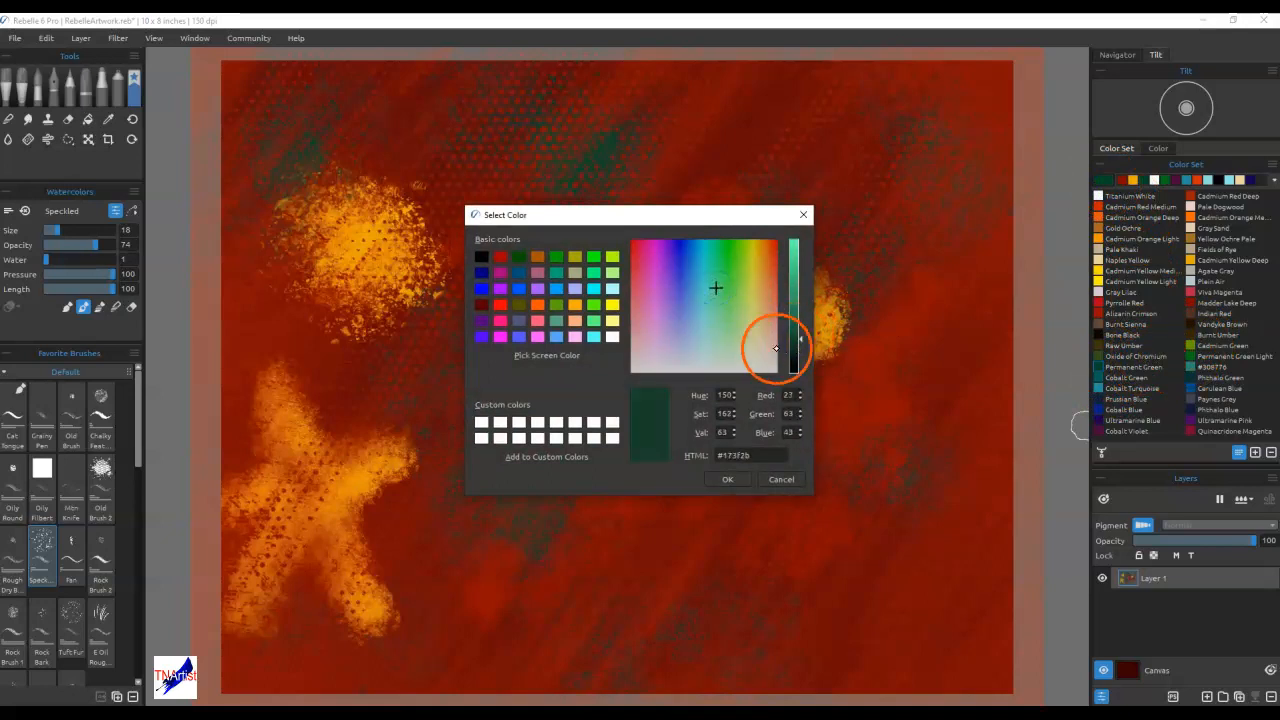
{"action": "left_click", "coordinate": [719, 309]}
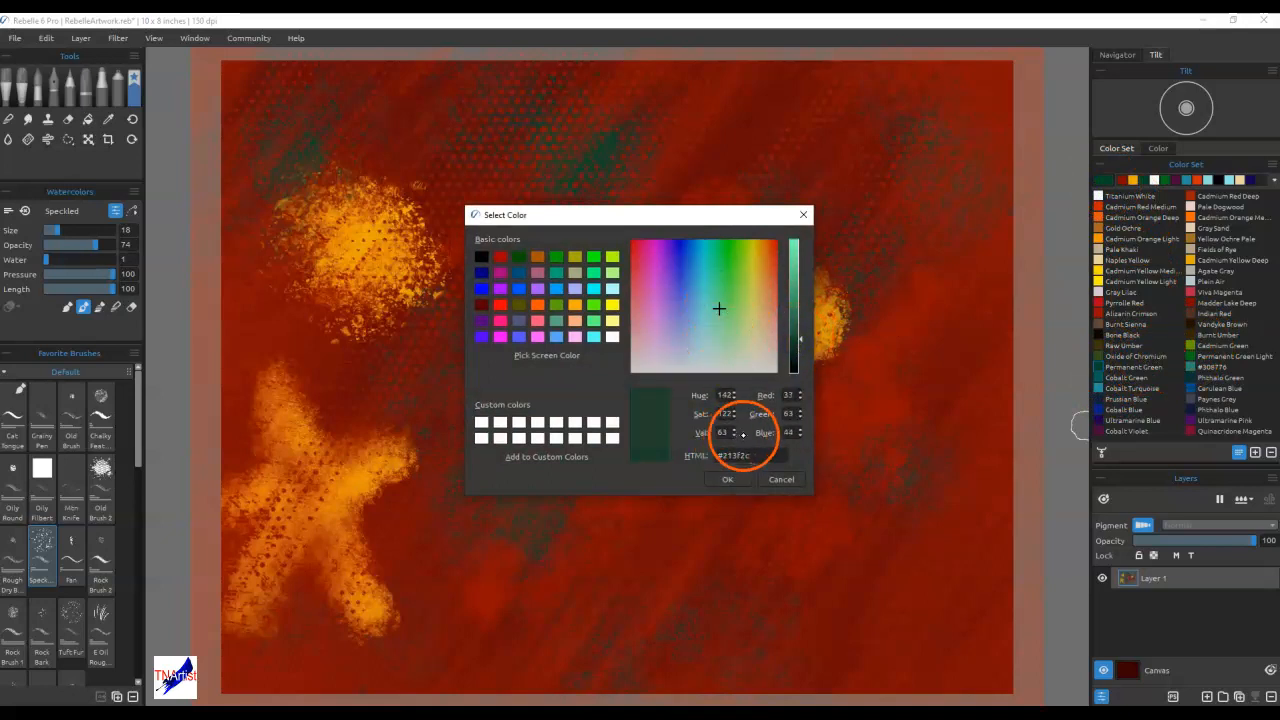
{"action": "left_click", "coordinate": [728, 479]}
Step: Paint muted dark green patches along the canvas's lower edge, in the centre and across the upper right
{"action": "mouse_move", "coordinate": [775, 640]}
{"action": "left_mouse_down"}
{"action": "mouse_move", "coordinate": [826, 577]}
{"action": "mouse_move", "coordinate": [829, 631]}
{"action": "mouse_move", "coordinate": [880, 613]}
{"action": "left_mouse_up"}
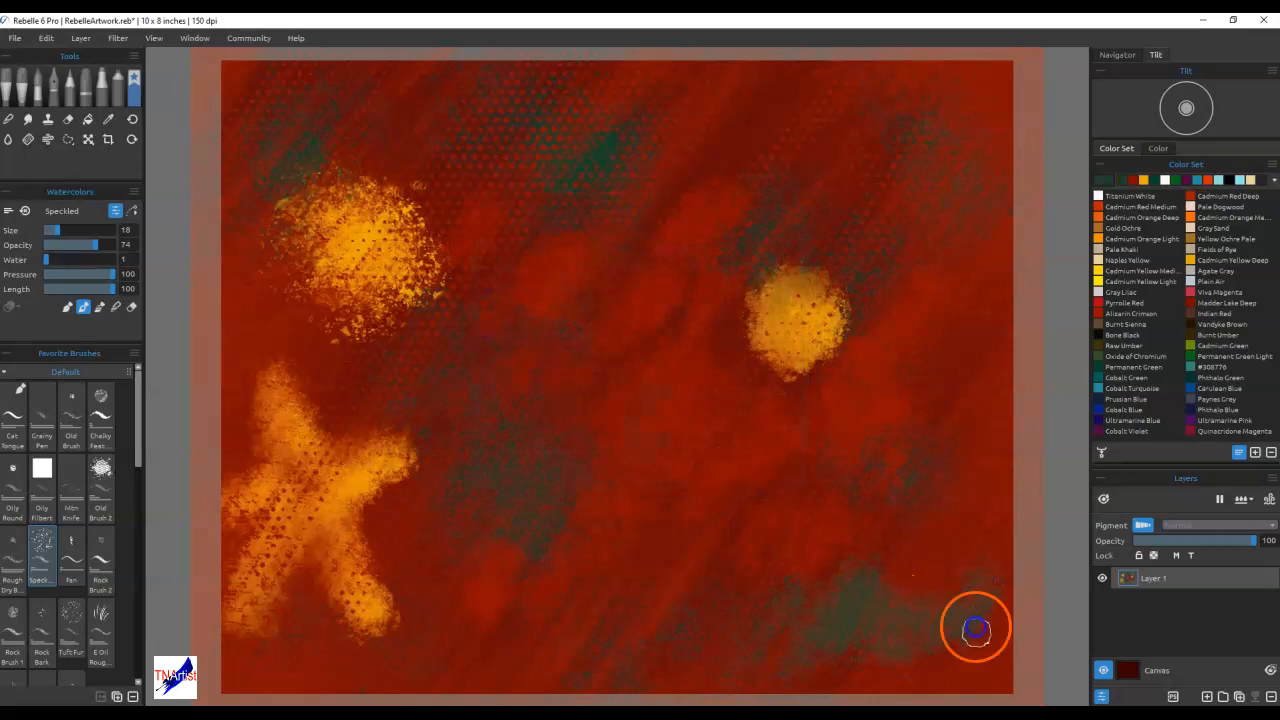
{"action": "left_click", "coordinate": [480, 549]}
{"action": "left_click", "coordinate": [520, 614]}
{"action": "left_click", "coordinate": [483, 389]}
{"action": "left_click", "coordinate": [709, 187]}
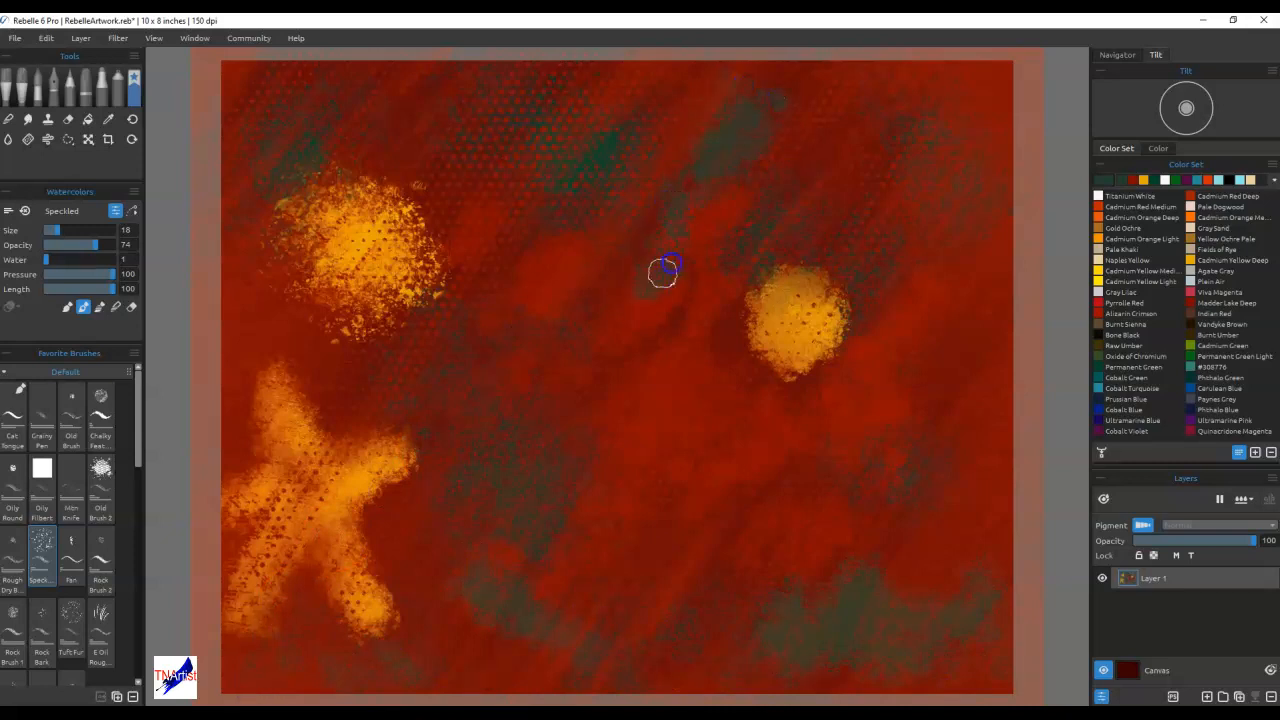
{"action": "left_click", "coordinate": [825, 155]}
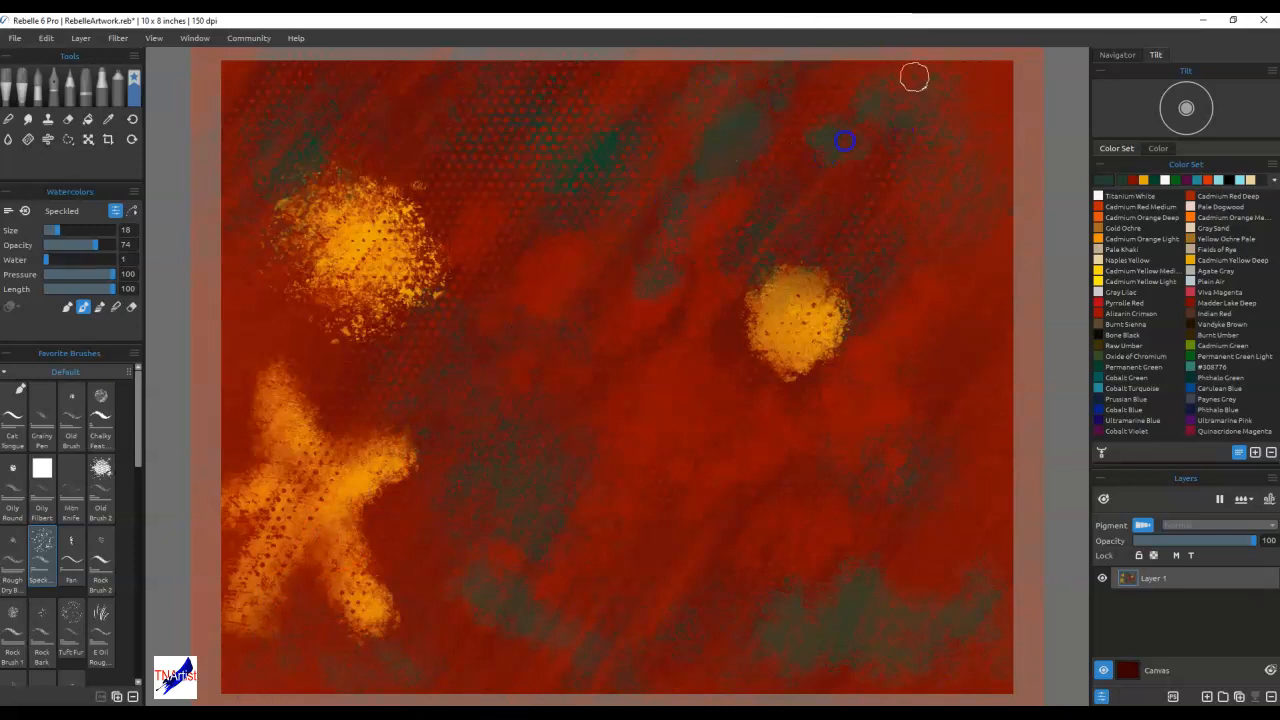
{"action": "mouse_move", "coordinate": [1036, 456]}
{"action": "left_mouse_down"}
{"action": "mouse_move", "coordinate": [967, 369]}
{"action": "mouse_move", "coordinate": [934, 296]}
{"action": "mouse_move", "coordinate": [948, 161]}
{"action": "mouse_move", "coordinate": [928, 192]}
{"action": "mouse_move", "coordinate": [951, 246]}
{"action": "left_mouse_up"}
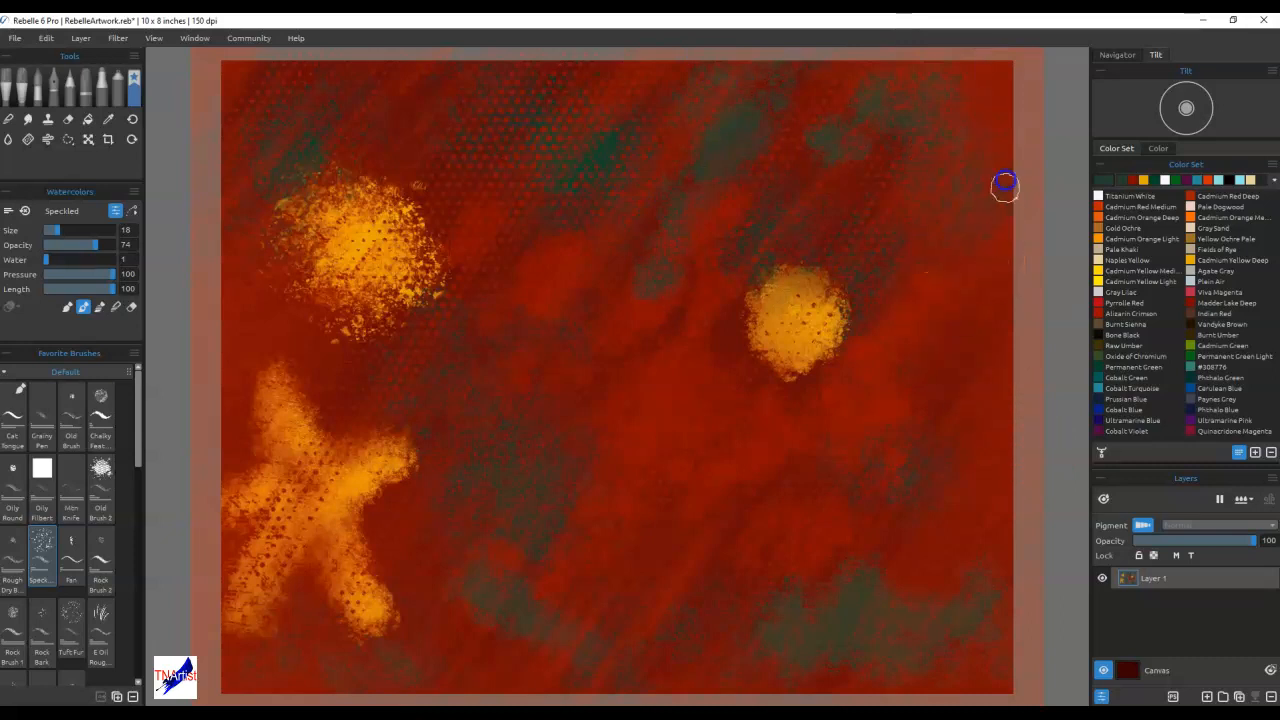
Step: Add dark green to the canvas's upper-left corner and left edge, and hide the stencil
{"action": "left_click", "coordinate": [259, 89]}
{"action": "mouse_move", "coordinate": [197, 294]}
{"action": "left_mouse_down"}
{"action": "mouse_move", "coordinate": [239, 271]}
{"action": "mouse_move", "coordinate": [222, 234]}
{"action": "left_mouse_up"}
{"action": "left_click_drag", "start_coordinate": [200, 177], "coordinate": [218, 90]}
{"action": "left_click", "coordinate": [432, 237]}
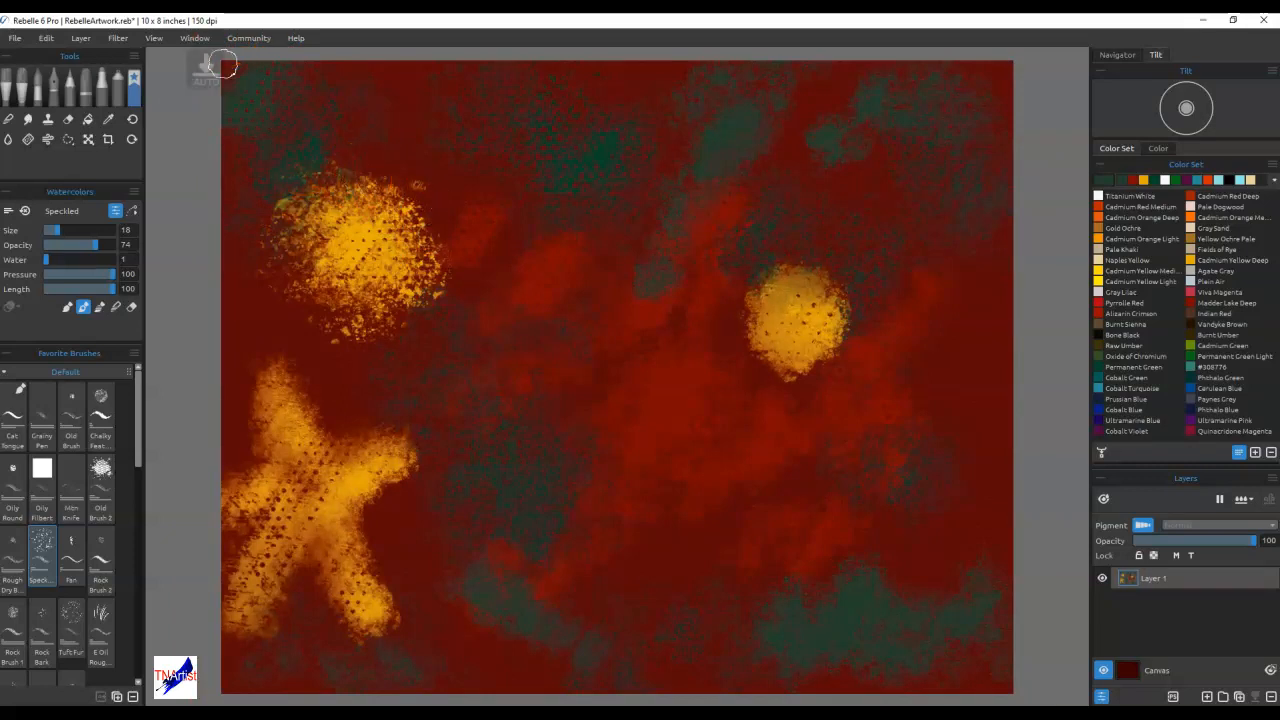
Step: Apply a Gaussian Blur with a radius of 30 to the painted background layer
{"action": "left_click", "coordinate": [117, 38]}
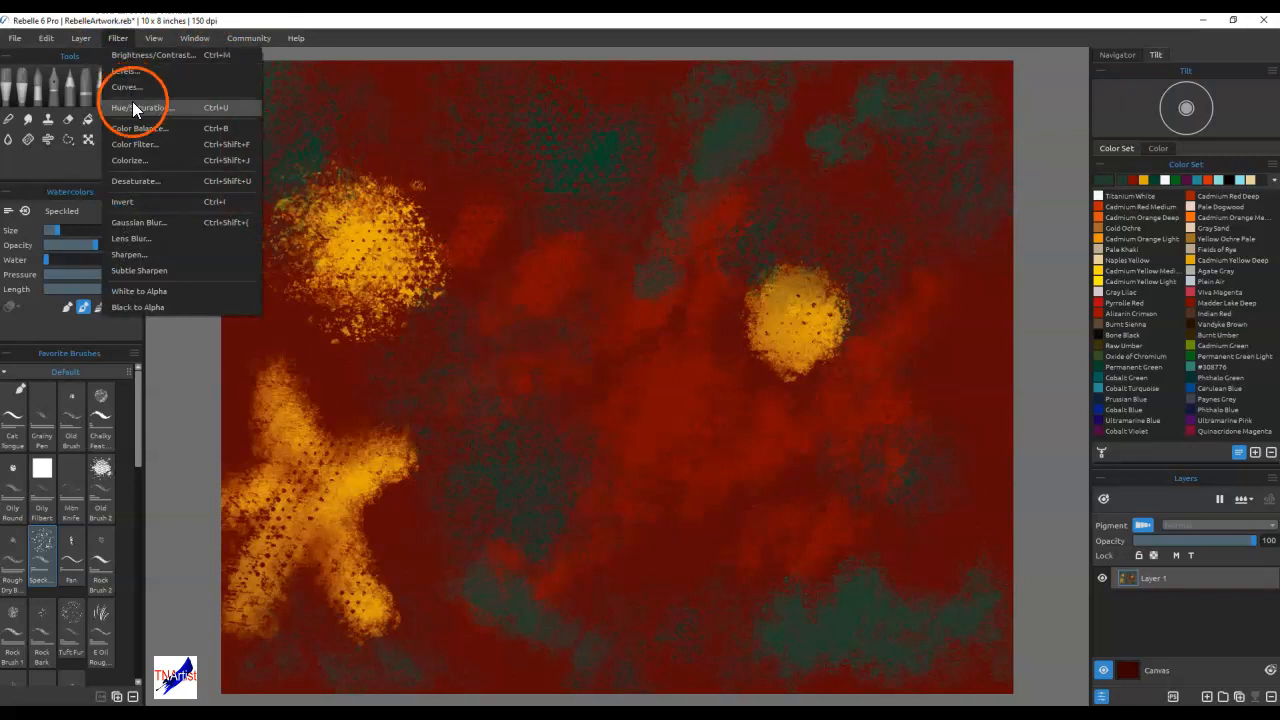
{"action": "left_click", "coordinate": [145, 222]}
{"action": "left_click_drag", "start_coordinate": [556, 345], "coordinate": [611, 352]}
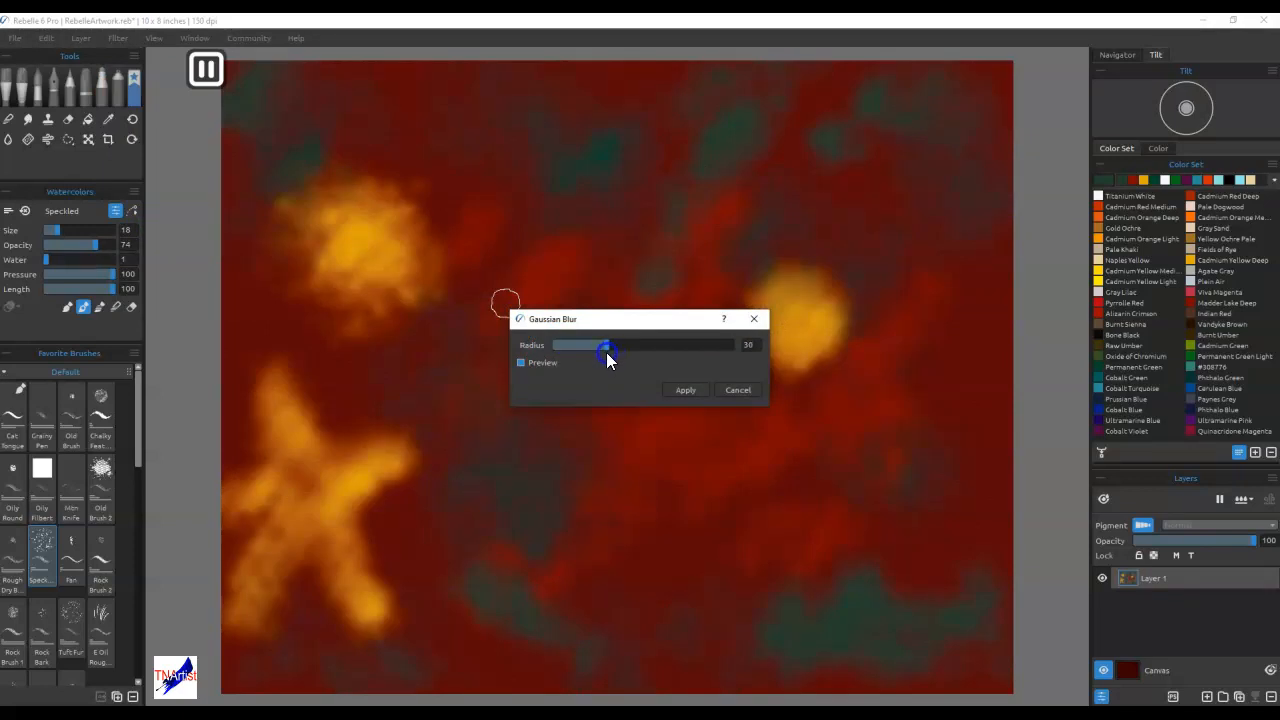
{"action": "left_click", "coordinate": [681, 388]}
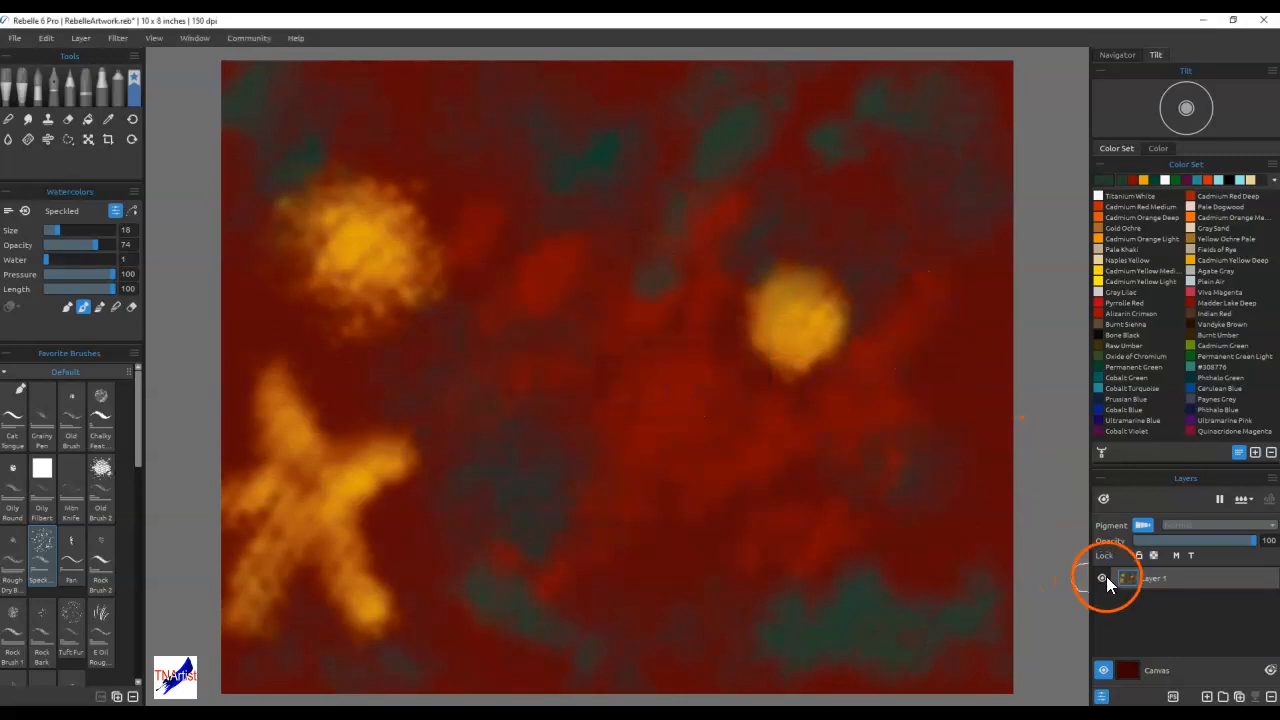
Step: Add a new layer and prepare the Speckled brush with water 10 and a lighter muted green, #47875e
{"action": "left_click", "coordinate": [1207, 696]}
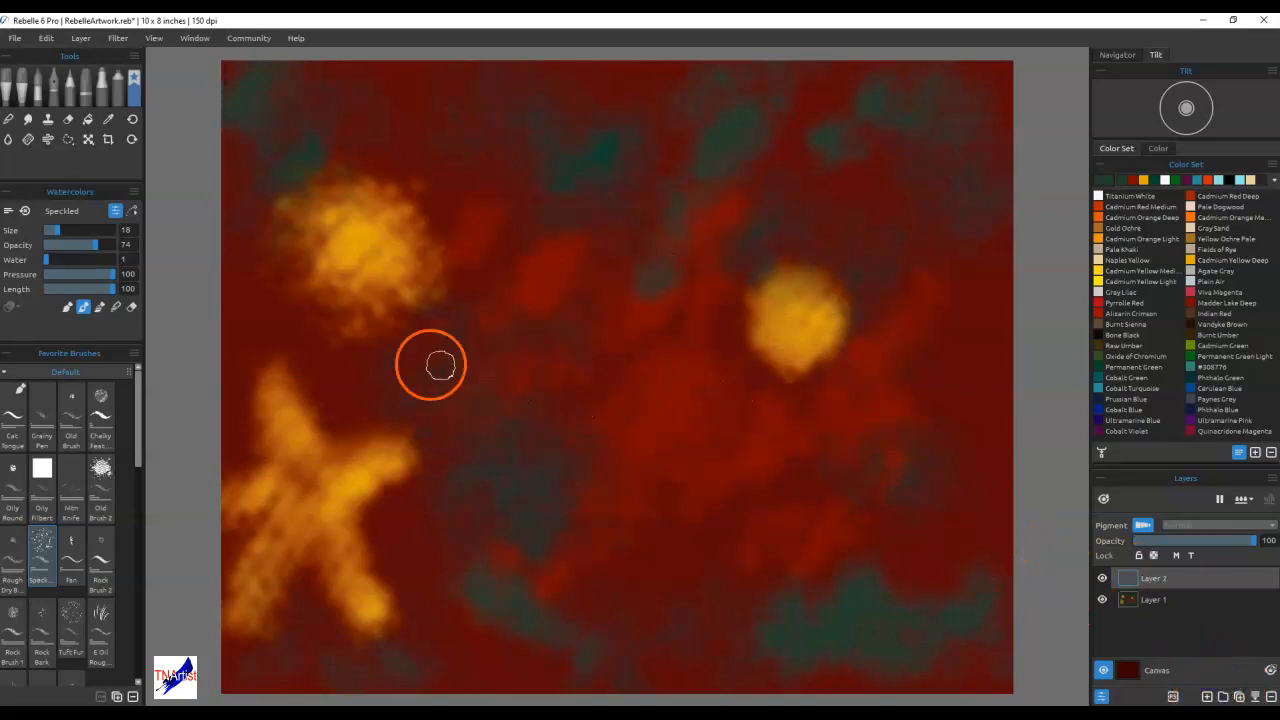
{"action": "left_click_drag", "start_coordinate": [44, 261], "coordinate": [50, 268]}
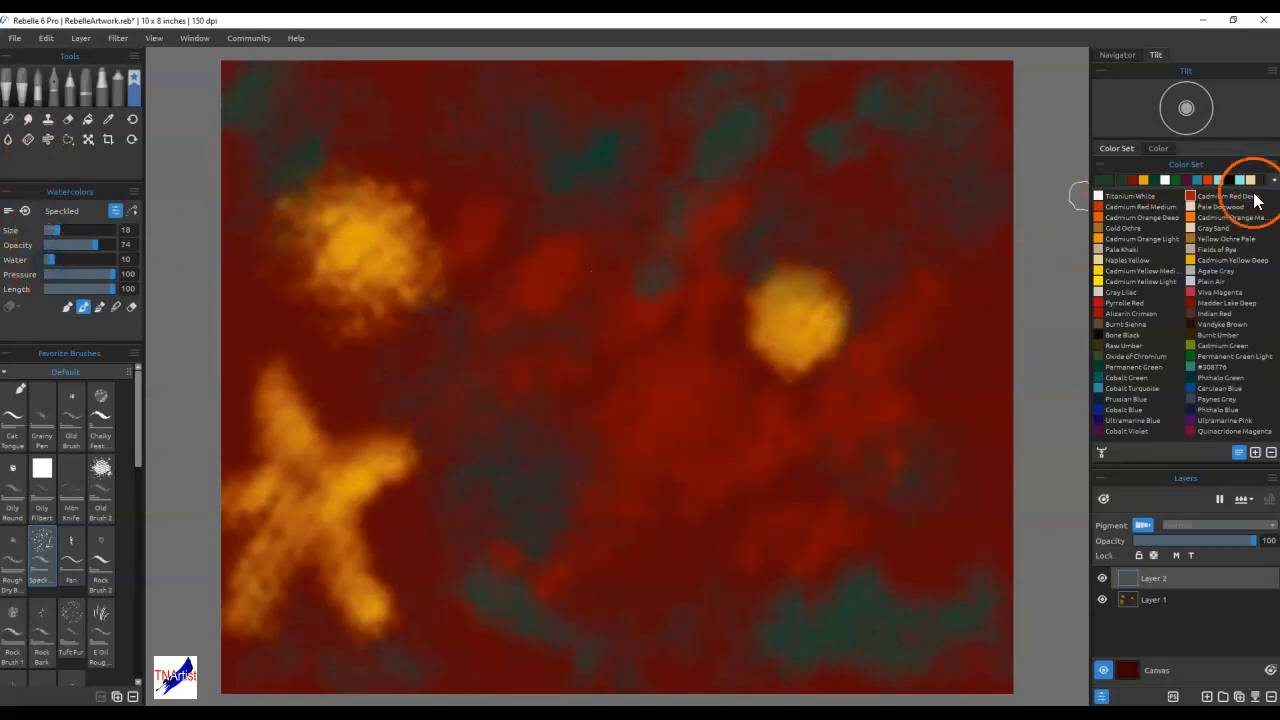
{"action": "double_click", "coordinate": [1106, 182]}
{"action": "left_click_drag", "start_coordinate": [808, 302], "coordinate": [794, 302]}
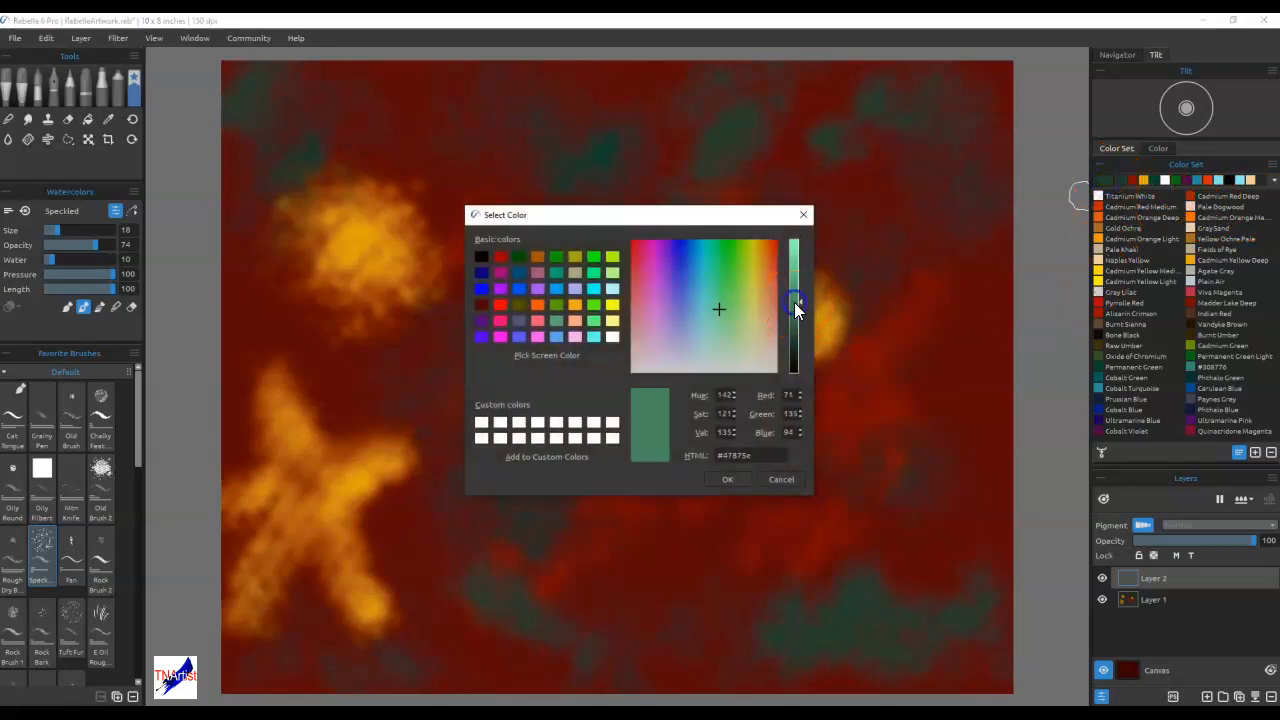
{"action": "left_click", "coordinate": [740, 478]}
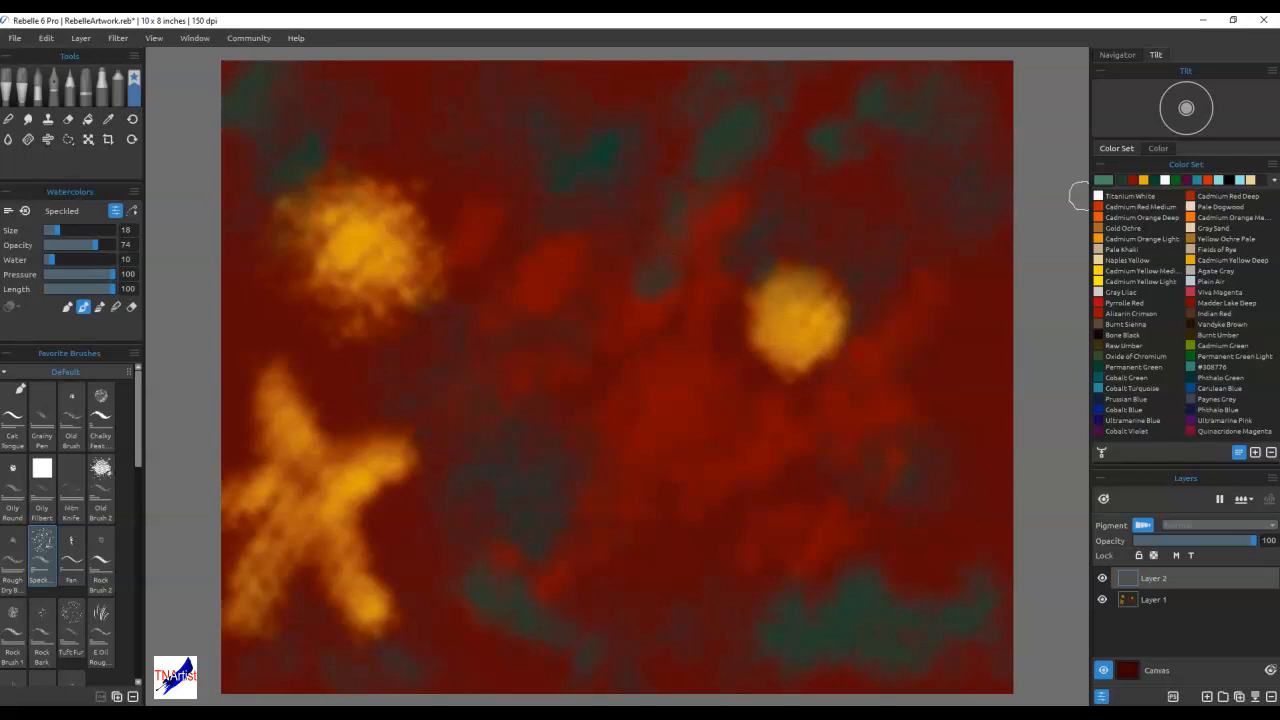
Step: Paint muted green speckled strokes diagonally across the lower centre, in the lower-right corner and along the upper right and top edge
{"action": "mouse_move", "coordinate": [465, 558]}
{"action": "left_mouse_down"}
{"action": "mouse_move", "coordinate": [621, 637]}
{"action": "mouse_move", "coordinate": [519, 592]}
{"action": "mouse_move", "coordinate": [610, 630]}
{"action": "left_mouse_up"}
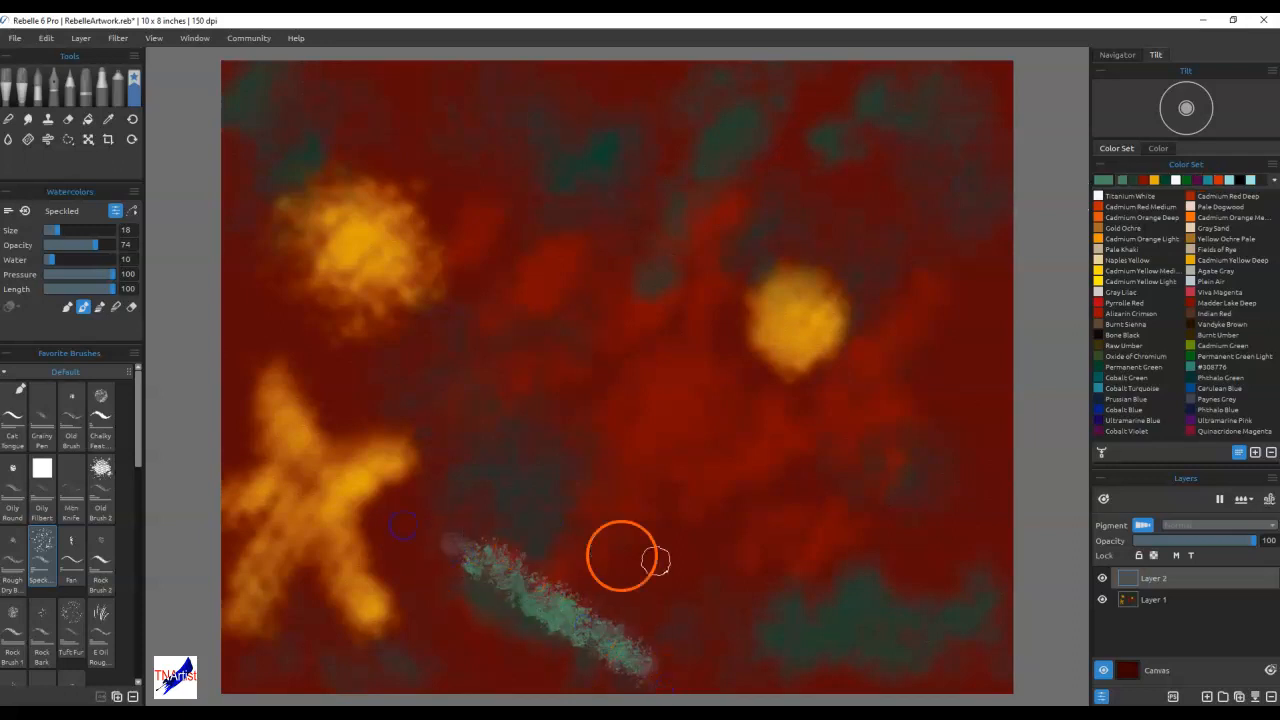
{"action": "mouse_move", "coordinate": [834, 638]}
{"action": "left_mouse_down"}
{"action": "mouse_move", "coordinate": [795, 635]}
{"action": "mouse_move", "coordinate": [862, 643]}
{"action": "mouse_move", "coordinate": [906, 622]}
{"action": "mouse_move", "coordinate": [957, 635]}
{"action": "mouse_move", "coordinate": [958, 655]}
{"action": "mouse_move", "coordinate": [914, 671]}
{"action": "left_mouse_up"}
{"action": "mouse_move", "coordinate": [877, 109]}
{"action": "left_mouse_down"}
{"action": "mouse_move", "coordinate": [935, 101]}
{"action": "mouse_move", "coordinate": [974, 163]}
{"action": "mouse_move", "coordinate": [985, 215]}
{"action": "left_mouse_up"}
{"action": "left_click_drag", "start_coordinate": [703, 171], "coordinate": [716, 78]}
{"action": "left_click_drag", "start_coordinate": [632, 95], "coordinate": [615, 125]}
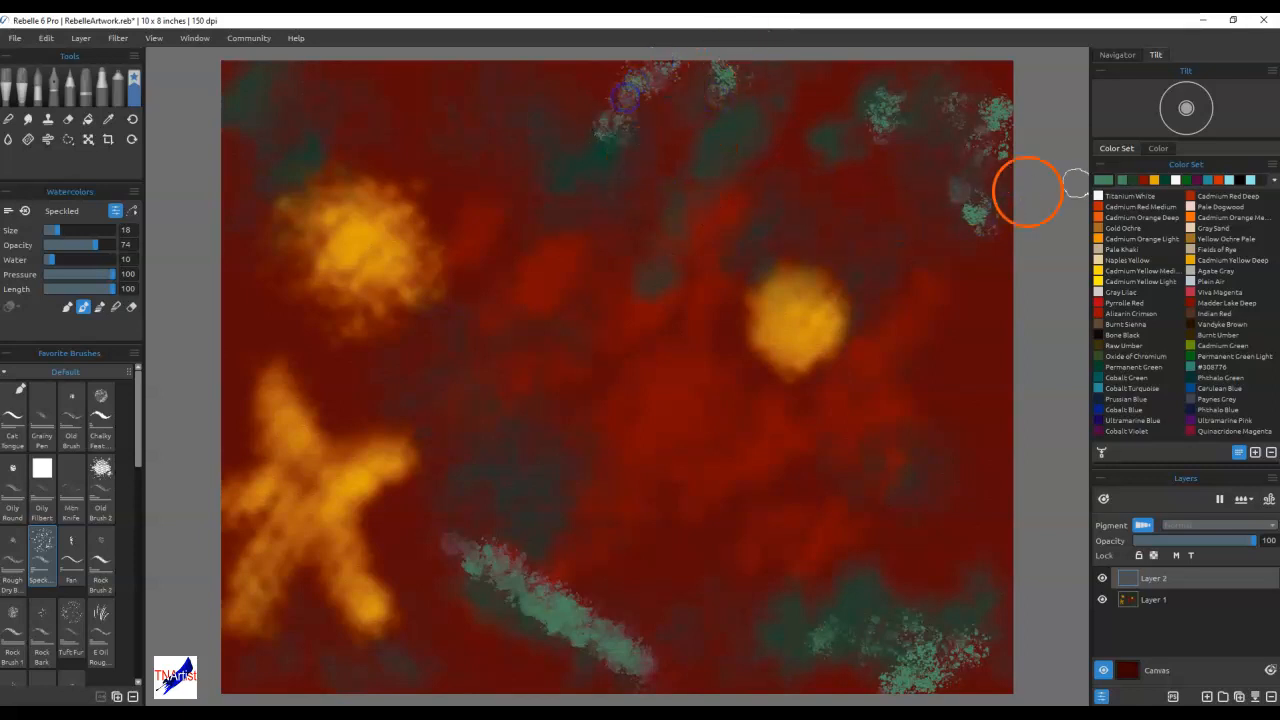
Step: Change the paint colour to a richer, darker green, #19682d
{"action": "double_click", "coordinate": [1103, 179]}
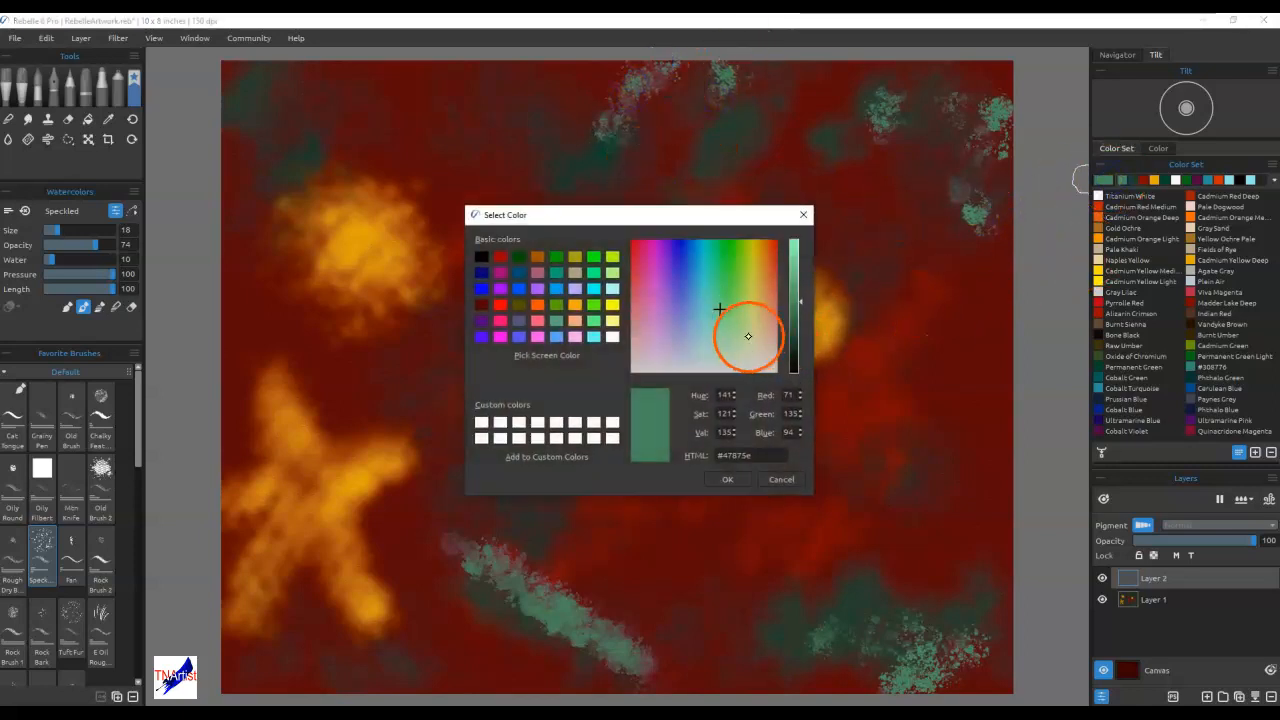
{"action": "left_click", "coordinate": [721, 270]}
{"action": "left_click", "coordinate": [797, 317]}
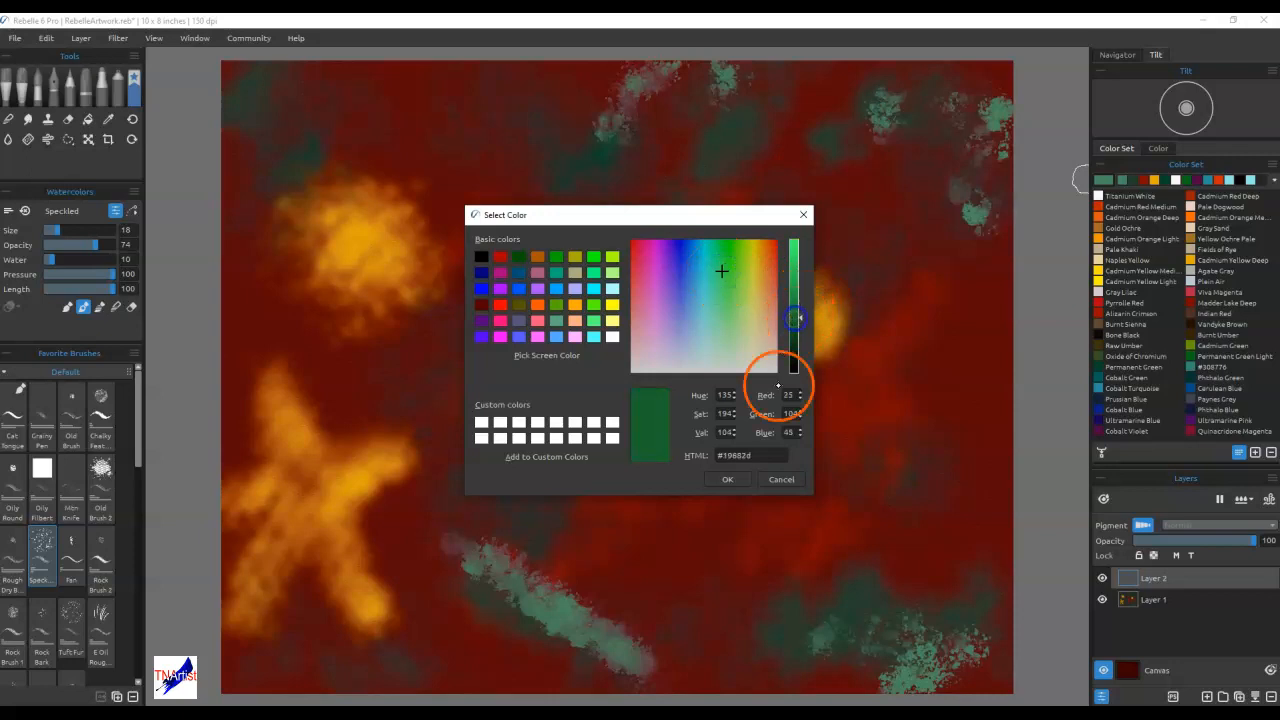
{"action": "left_click", "coordinate": [727, 479]}
Step: Paint rich green foliage patches around the canvas's corners, top edge, left side and lower edge, overlapping the muted green strokes
{"action": "mouse_move", "coordinate": [881, 121]}
{"action": "left_mouse_down"}
{"action": "mouse_move", "coordinate": [968, 66]}
{"action": "mouse_move", "coordinate": [977, 124]}
{"action": "mouse_move", "coordinate": [945, 190]}
{"action": "mouse_move", "coordinate": [990, 180]}
{"action": "left_mouse_up"}
{"action": "mouse_move", "coordinate": [610, 72]}
{"action": "left_mouse_down"}
{"action": "mouse_move", "coordinate": [534, 120]}
{"action": "mouse_move", "coordinate": [551, 100]}
{"action": "mouse_move", "coordinate": [551, 200]}
{"action": "left_mouse_up"}
{"action": "mouse_move", "coordinate": [288, 122]}
{"action": "left_mouse_down"}
{"action": "mouse_move", "coordinate": [213, 267]}
{"action": "mouse_move", "coordinate": [215, 392]}
{"action": "mouse_move", "coordinate": [279, 296]}
{"action": "mouse_move", "coordinate": [247, 263]}
{"action": "mouse_move", "coordinate": [281, 96]}
{"action": "left_mouse_up"}
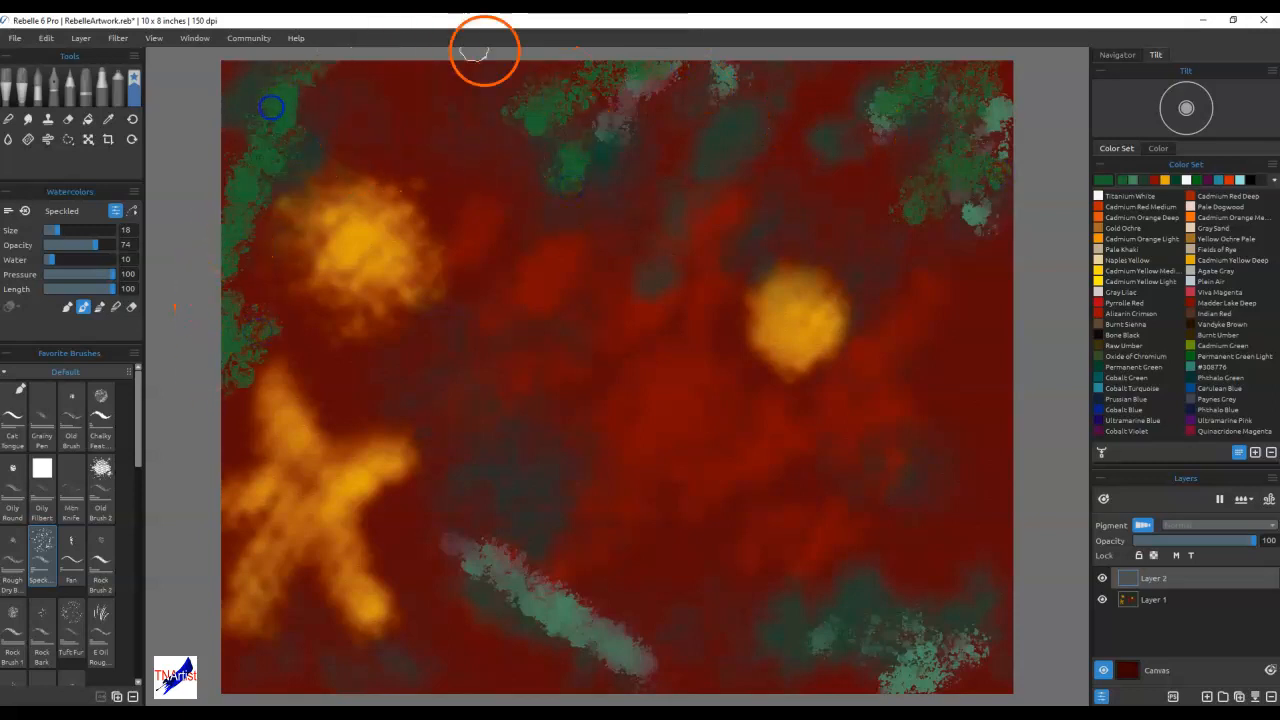
{"action": "mouse_move", "coordinate": [671, 600]}
{"action": "left_mouse_down"}
{"action": "mouse_move", "coordinate": [580, 643]}
{"action": "mouse_move", "coordinate": [495, 598]}
{"action": "mouse_move", "coordinate": [708, 684]}
{"action": "mouse_move", "coordinate": [447, 658]}
{"action": "mouse_move", "coordinate": [521, 687]}
{"action": "mouse_move", "coordinate": [449, 650]}
{"action": "mouse_move", "coordinate": [511, 697]}
{"action": "mouse_move", "coordinate": [441, 654]}
{"action": "mouse_move", "coordinate": [337, 674]}
{"action": "left_mouse_up"}
{"action": "mouse_move", "coordinate": [805, 615]}
{"action": "left_mouse_down"}
{"action": "mouse_move", "coordinate": [943, 606]}
{"action": "mouse_move", "coordinate": [1006, 574]}
{"action": "mouse_move", "coordinate": [1014, 654]}
{"action": "mouse_move", "coordinate": [990, 680]}
{"action": "left_mouse_up"}
{"action": "mouse_move", "coordinate": [963, 220]}
{"action": "left_mouse_down"}
{"action": "mouse_move", "coordinate": [983, 77]}
{"action": "mouse_move", "coordinate": [974, 137]}
{"action": "mouse_move", "coordinate": [1000, 228]}
{"action": "left_mouse_up"}
Step: Reduce the brush size to 8 and paint a drooping green pine branch with needles at the upper centre
{"action": "left_click", "coordinate": [871, 159]}
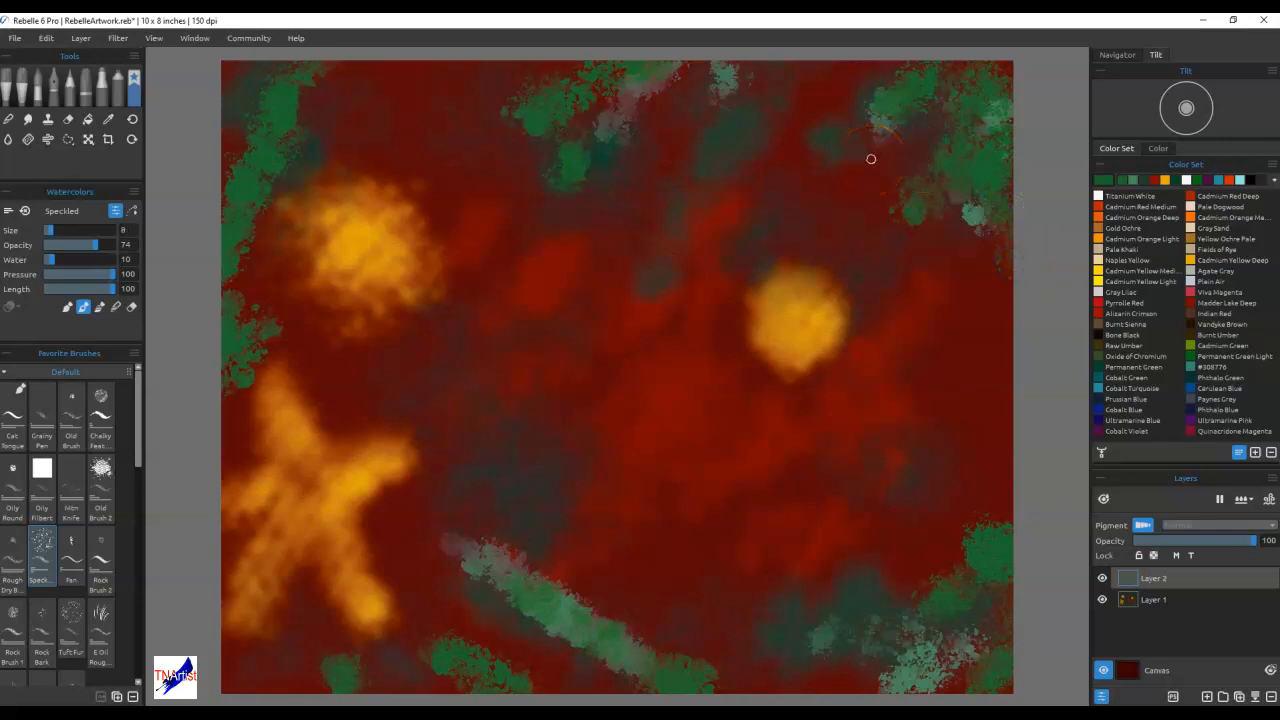
{"action": "mouse_move", "coordinate": [783, 94]}
{"action": "left_mouse_down"}
{"action": "mouse_move", "coordinate": [769, 103]}
{"action": "mouse_move", "coordinate": [766, 166]}
{"action": "mouse_move", "coordinate": [790, 169]}
{"action": "left_mouse_up"}
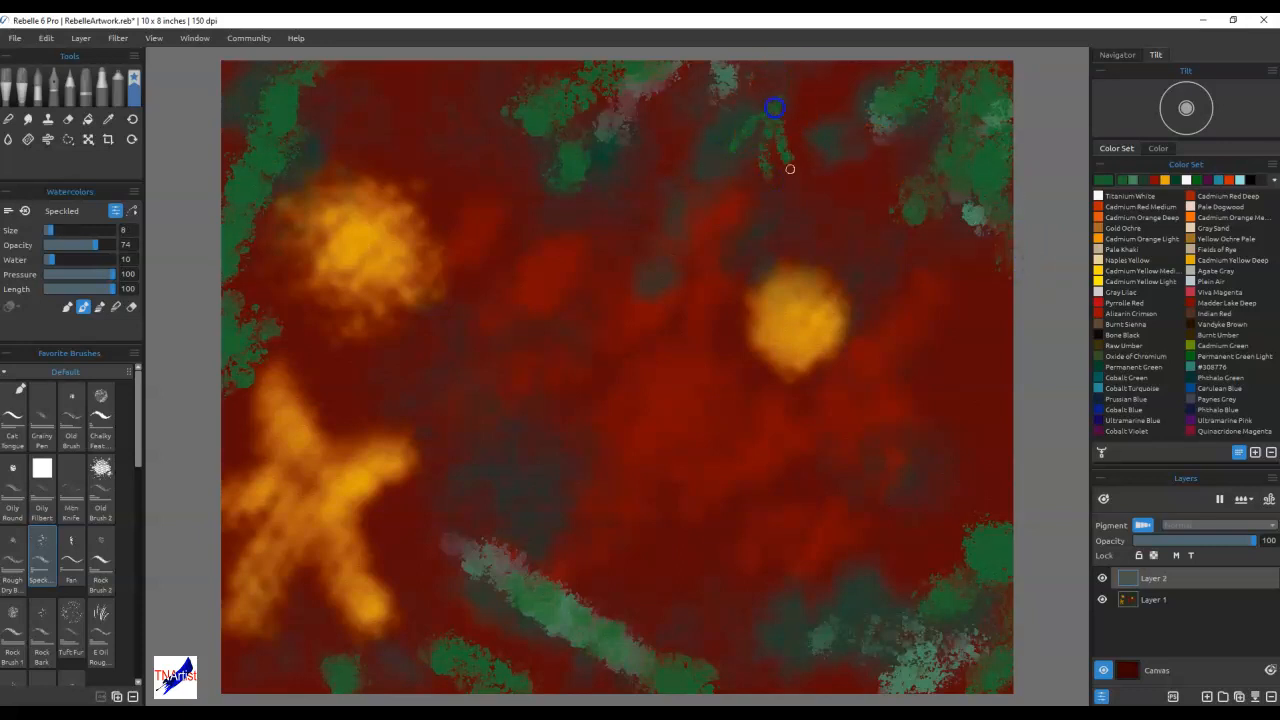
{"action": "mouse_move", "coordinate": [785, 104]}
{"action": "left_mouse_down"}
{"action": "mouse_move", "coordinate": [729, 241]}
{"action": "mouse_move", "coordinate": [751, 234]}
{"action": "mouse_move", "coordinate": [755, 219]}
{"action": "mouse_move", "coordinate": [694, 267]}
{"action": "mouse_move", "coordinate": [715, 242]}
{"action": "mouse_move", "coordinate": [685, 247]}
{"action": "mouse_move", "coordinate": [703, 244]}
{"action": "mouse_move", "coordinate": [641, 321]}
{"action": "mouse_move", "coordinate": [691, 269]}
{"action": "mouse_move", "coordinate": [653, 416]}
{"action": "mouse_move", "coordinate": [765, 119]}
{"action": "mouse_move", "coordinate": [872, 52]}
{"action": "mouse_move", "coordinate": [809, 126]}
{"action": "left_mouse_up"}
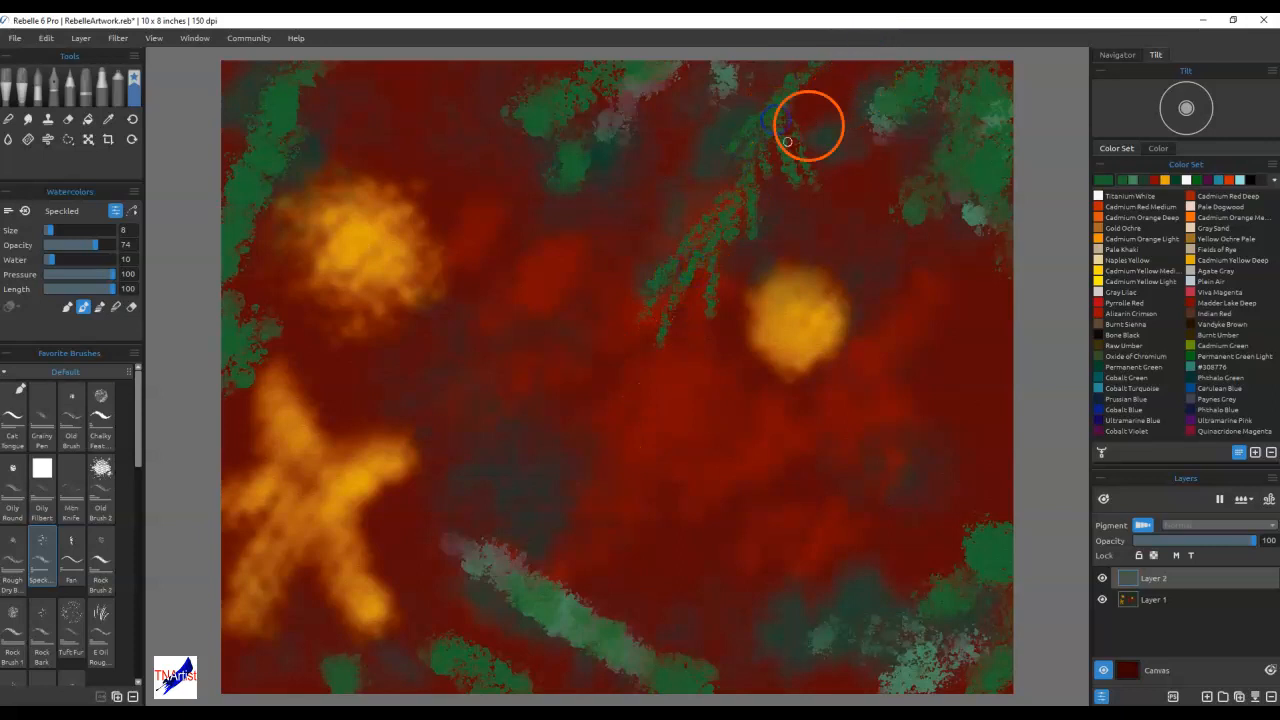
Step: Paint thin green pine-needle strokes hanging from the upper-right and upper-left foliage, and extend the lower diagonal branch
{"action": "left_click_drag", "start_coordinate": [1000, 178], "coordinate": [934, 300]}
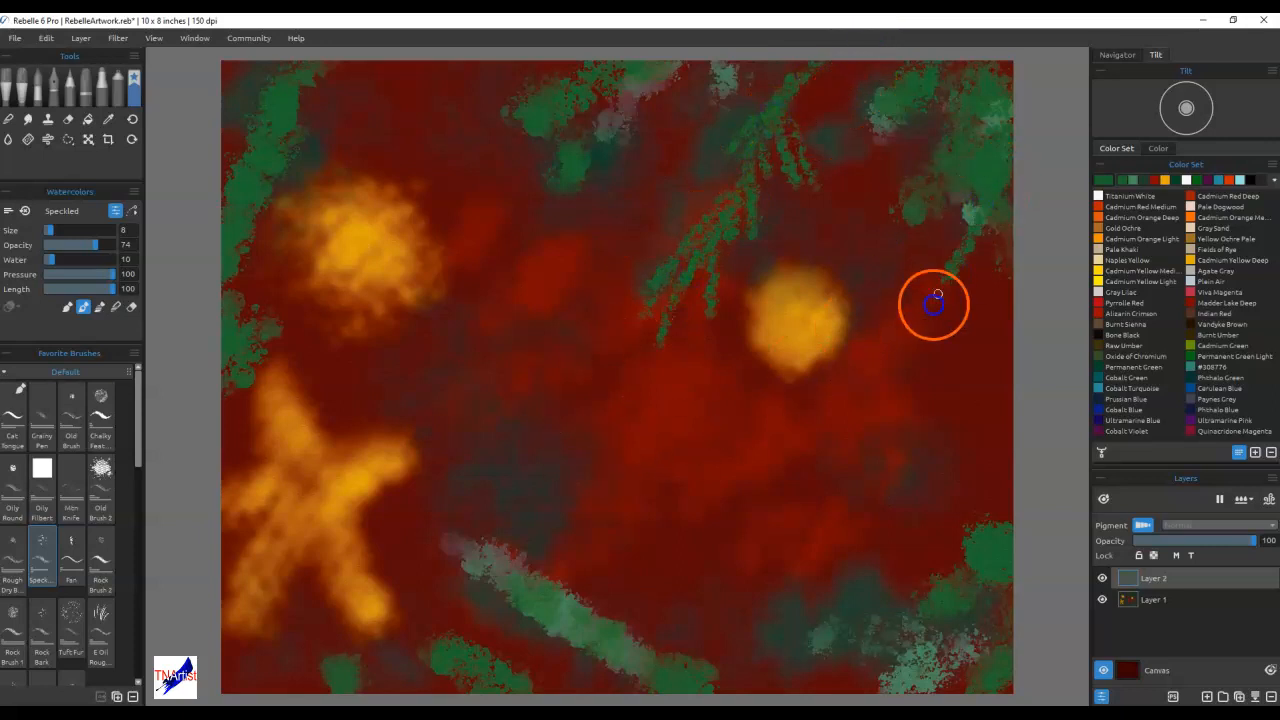
{"action": "mouse_move", "coordinate": [1012, 291]}
{"action": "left_mouse_down"}
{"action": "mouse_move", "coordinate": [980, 183]}
{"action": "mouse_move", "coordinate": [963, 177]}
{"action": "mouse_move", "coordinate": [974, 134]}
{"action": "mouse_move", "coordinate": [930, 150]}
{"action": "left_mouse_up"}
{"action": "left_click_drag", "start_coordinate": [245, 216], "coordinate": [265, 283]}
{"action": "mouse_move", "coordinate": [281, 222]}
{"action": "left_mouse_down"}
{"action": "mouse_move", "coordinate": [293, 184]}
{"action": "mouse_move", "coordinate": [285, 116]}
{"action": "mouse_move", "coordinate": [309, 149]}
{"action": "mouse_move", "coordinate": [334, 120]}
{"action": "left_mouse_up"}
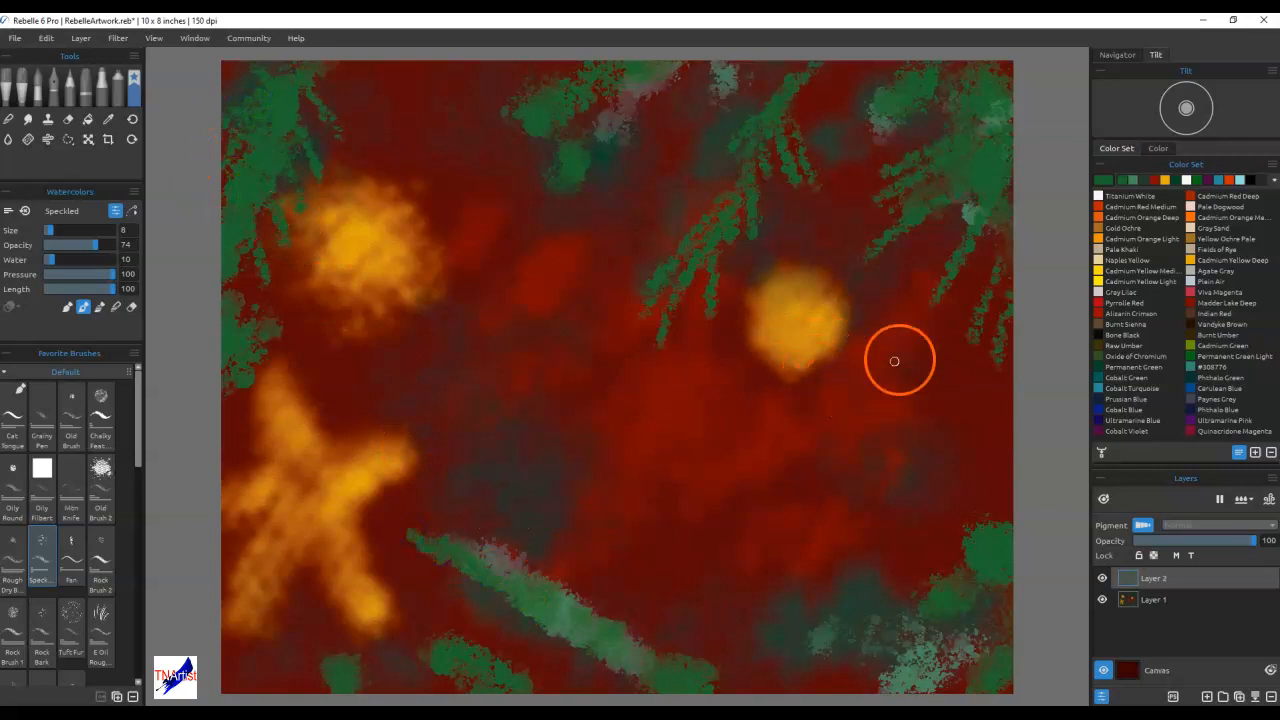
Step: Reuse the recent golden yellow and speckle highlights along the lower diagonal branch, the green patches beside it and the lower-left corner
{"action": "left_click", "coordinate": [1154, 178]}
{"action": "mouse_move", "coordinate": [462, 580]}
{"action": "left_mouse_down"}
{"action": "mouse_move", "coordinate": [620, 680]}
{"action": "mouse_move", "coordinate": [600, 640]}
{"action": "mouse_move", "coordinate": [650, 665]}
{"action": "left_mouse_up"}
{"action": "left_click_drag", "start_coordinate": [450, 645], "coordinate": [510, 676]}
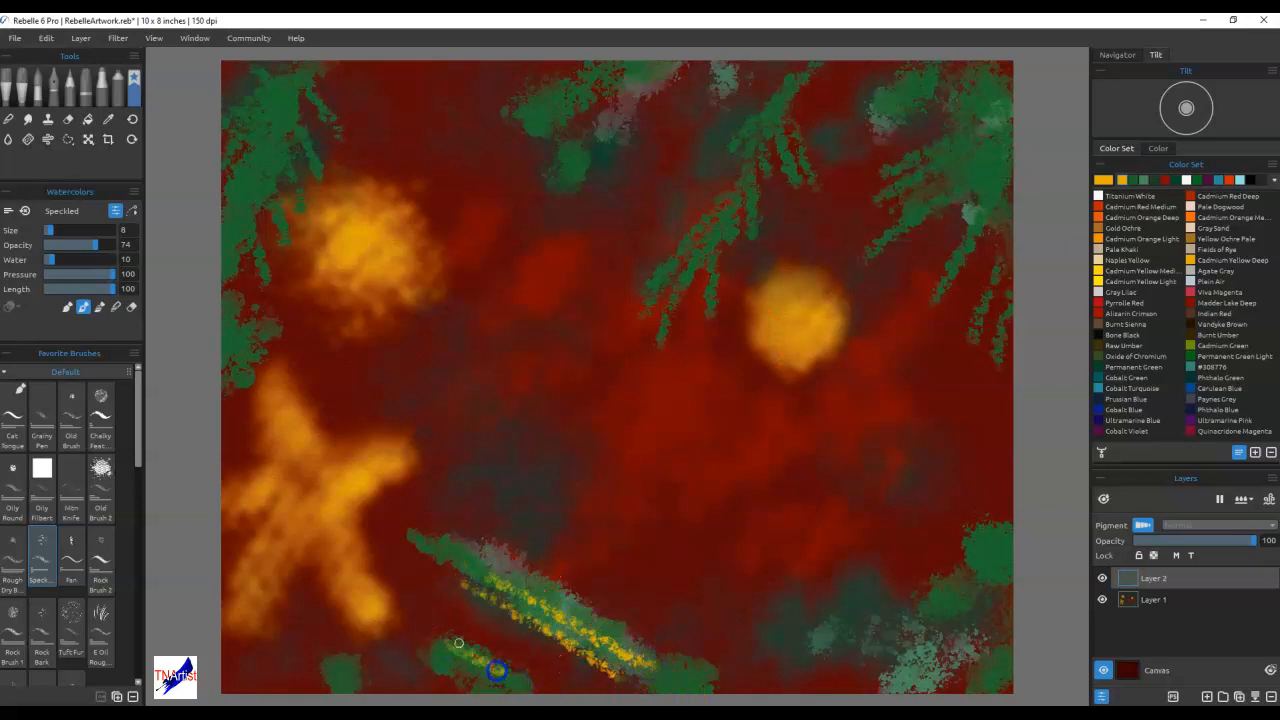
{"action": "mouse_move", "coordinate": [378, 656]}
{"action": "left_mouse_down"}
{"action": "mouse_move", "coordinate": [329, 663]}
{"action": "mouse_move", "coordinate": [343, 680]}
{"action": "left_mouse_up"}
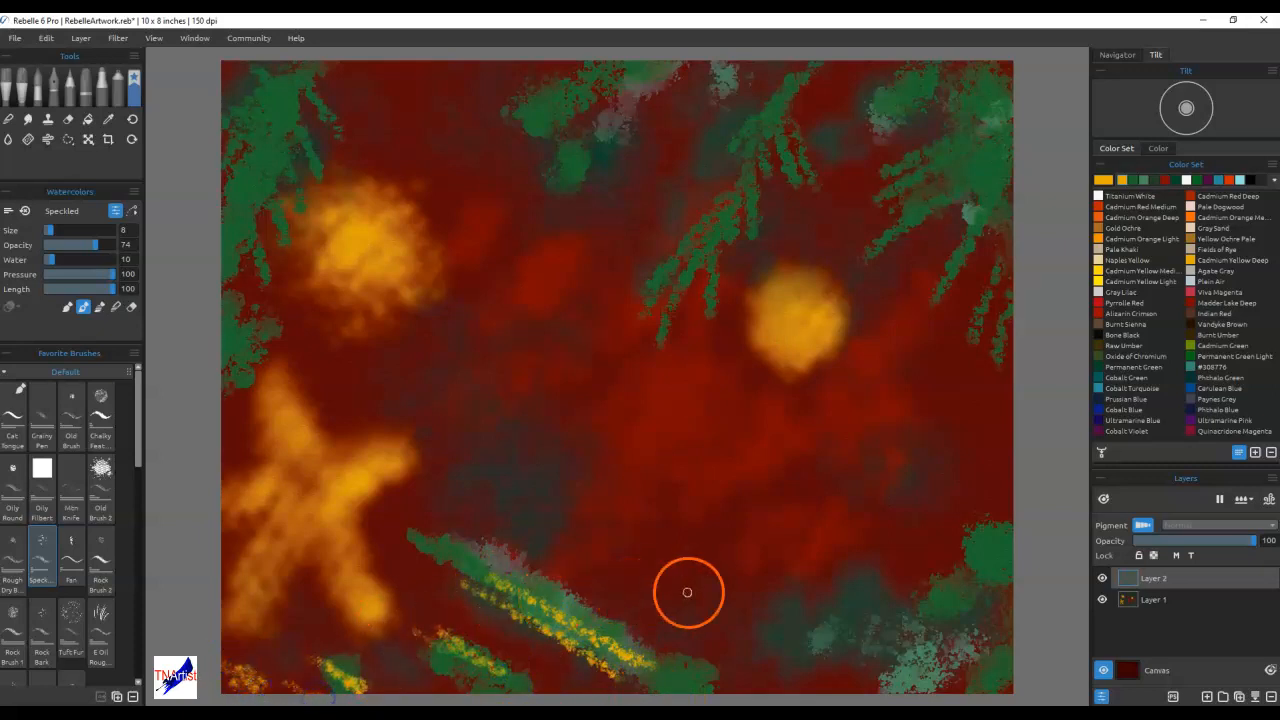
Step: Sample olive green from the lower branch and paint highlights over the lower corners, upper branches and red areas near the upper yellow circle
{"action": "left_click", "coordinate": [576, 622], "text": "alt"}
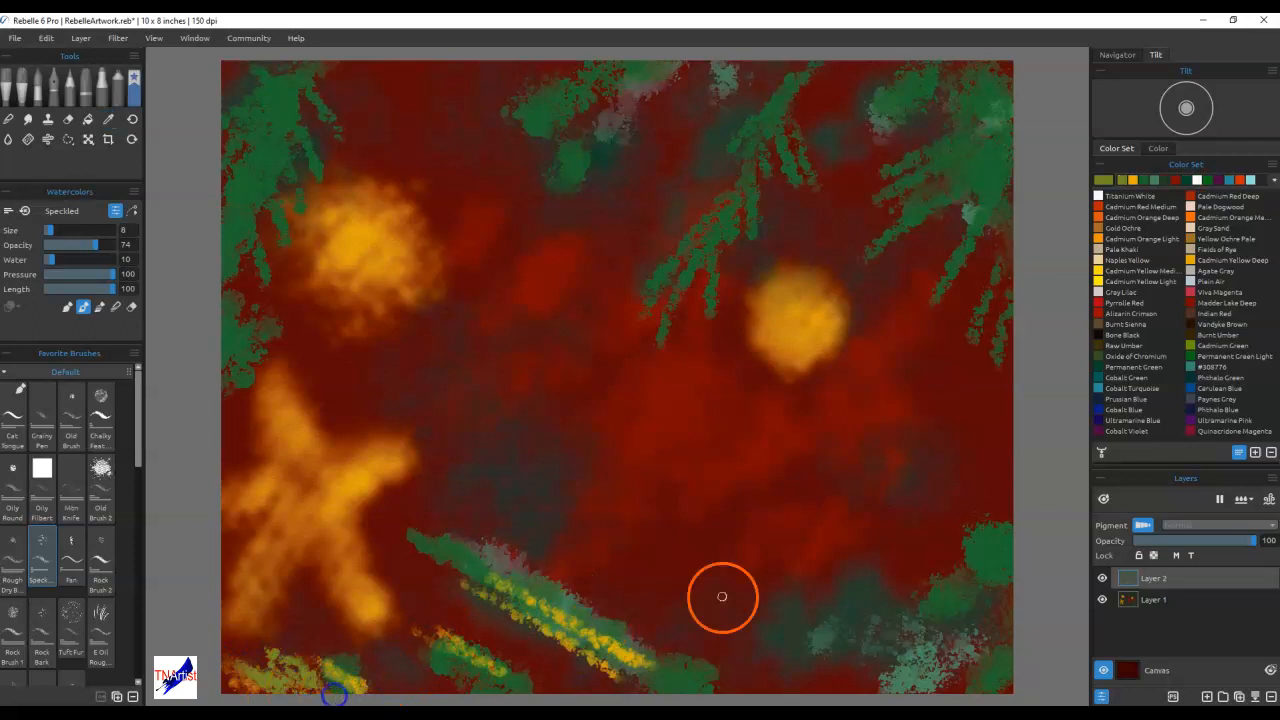
{"action": "mouse_move", "coordinate": [834, 617]}
{"action": "left_mouse_down"}
{"action": "mouse_move", "coordinate": [874, 614]}
{"action": "mouse_move", "coordinate": [850, 636]}
{"action": "left_mouse_up"}
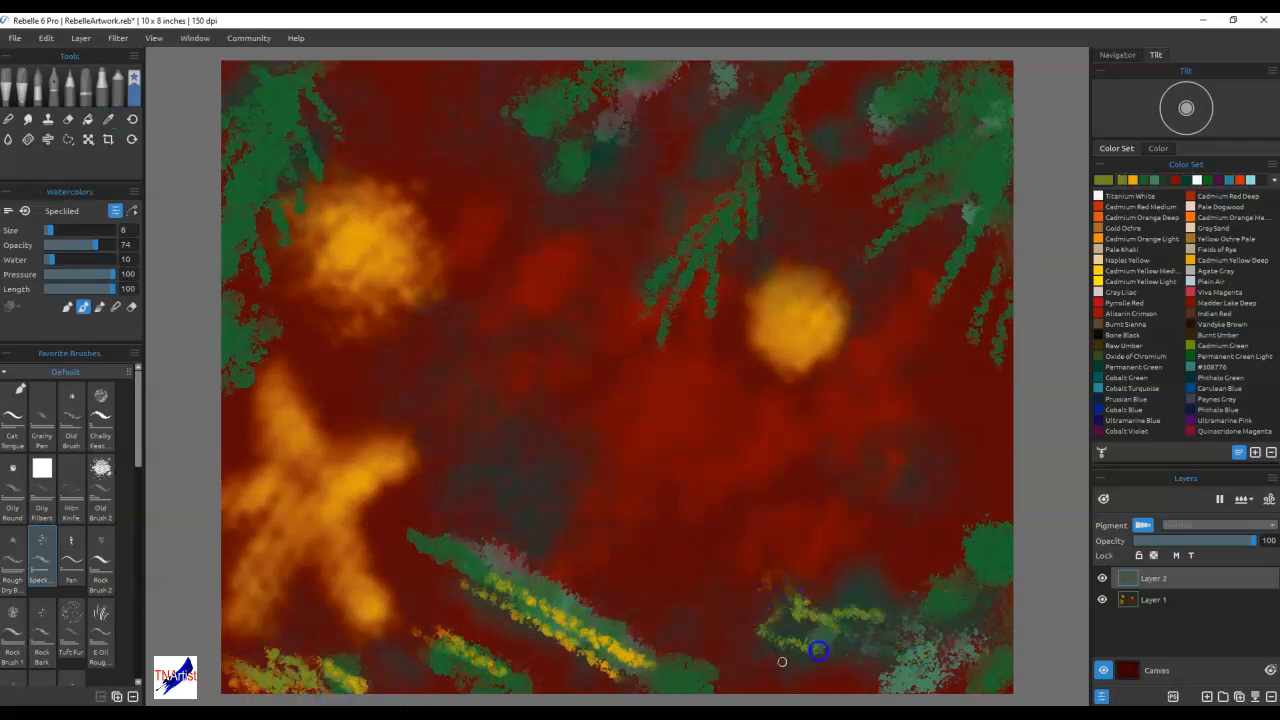
{"action": "mouse_move", "coordinate": [1005, 110]}
{"action": "left_mouse_down"}
{"action": "mouse_move", "coordinate": [960, 277]}
{"action": "mouse_move", "coordinate": [962, 240]}
{"action": "left_mouse_up"}
{"action": "left_click_drag", "start_coordinate": [795, 92], "coordinate": [718, 237]}
{"action": "mouse_move", "coordinate": [680, 160]}
{"action": "left_mouse_down"}
{"action": "mouse_move", "coordinate": [627, 74]}
{"action": "mouse_move", "coordinate": [611, 126]}
{"action": "left_mouse_up"}
{"action": "left_click_drag", "start_coordinate": [518, 275], "coordinate": [521, 230]}
{"action": "mouse_move", "coordinate": [530, 274]}
{"action": "left_mouse_down"}
{"action": "mouse_move", "coordinate": [579, 224]}
{"action": "mouse_move", "coordinate": [511, 247]}
{"action": "mouse_move", "coordinate": [509, 209]}
{"action": "left_mouse_up"}
{"action": "mouse_move", "coordinate": [430, 135]}
{"action": "left_mouse_down"}
{"action": "mouse_move", "coordinate": [460, 69]}
{"action": "mouse_move", "coordinate": [351, 107]}
{"action": "mouse_move", "coordinate": [303, 70]}
{"action": "mouse_move", "coordinate": [350, 135]}
{"action": "mouse_move", "coordinate": [275, 123]}
{"action": "mouse_move", "coordinate": [310, 42]}
{"action": "left_mouse_up"}
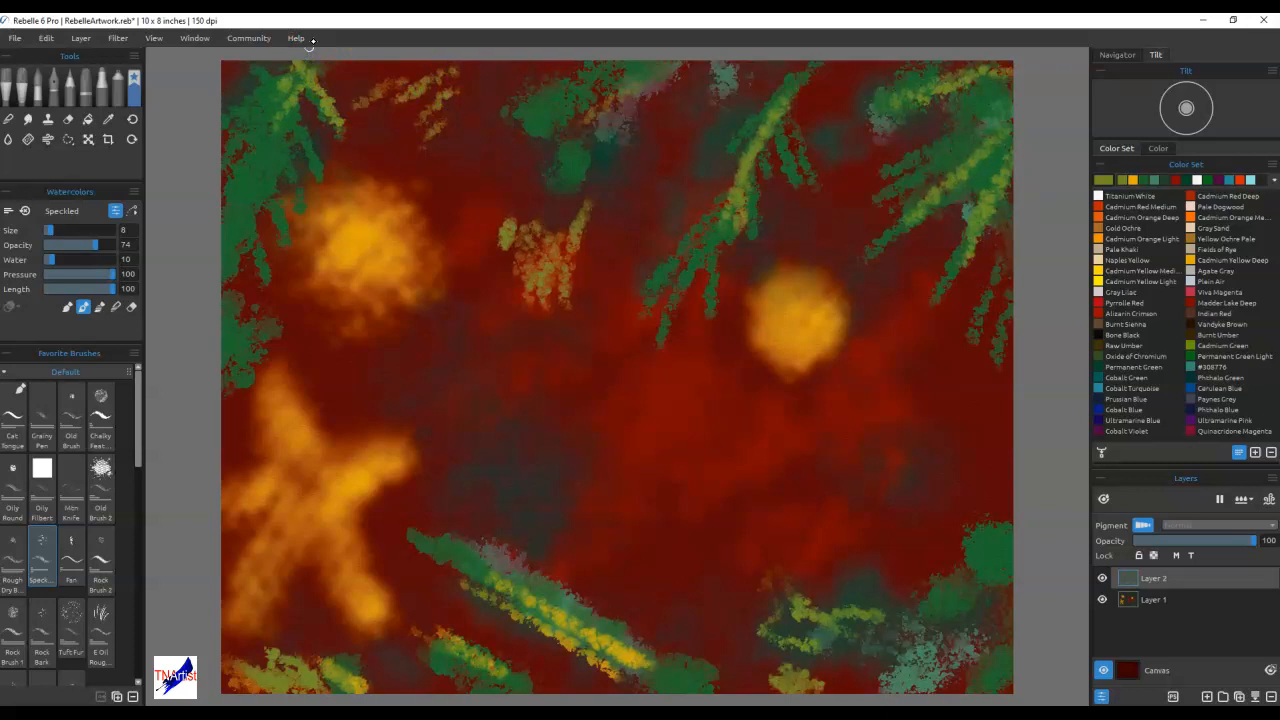
Step: Apply a Gaussian Blur with a radius of 30 to the foliage on Layer 2
{"action": "left_click", "coordinate": [300, 39]}
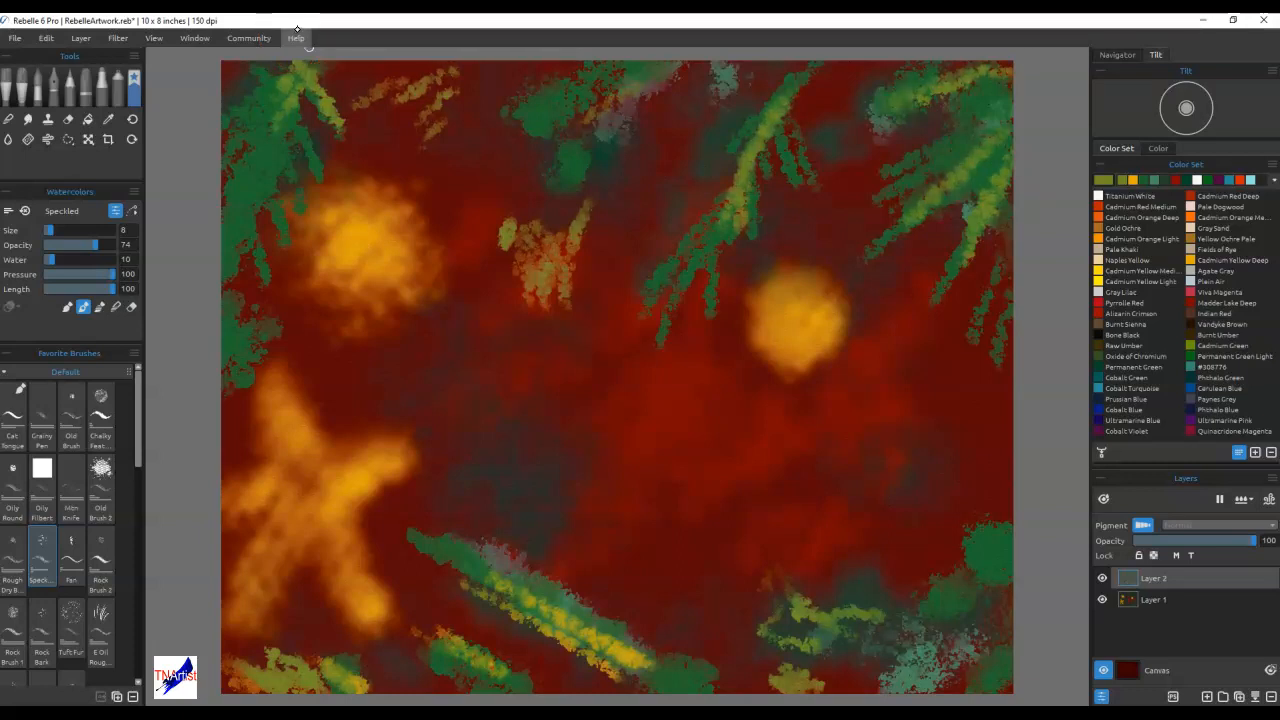
{"action": "left_click", "coordinate": [115, 38]}
{"action": "left_click", "coordinate": [137, 170]}
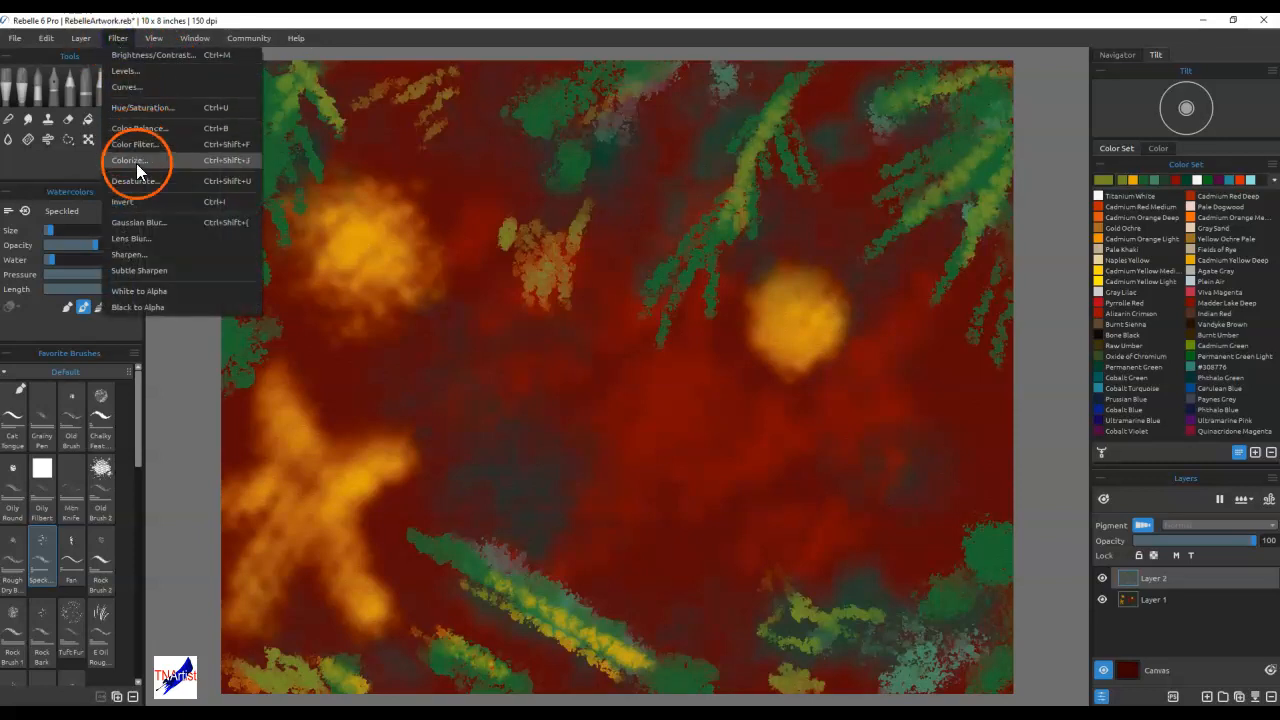
{"action": "left_click", "coordinate": [136, 221]}
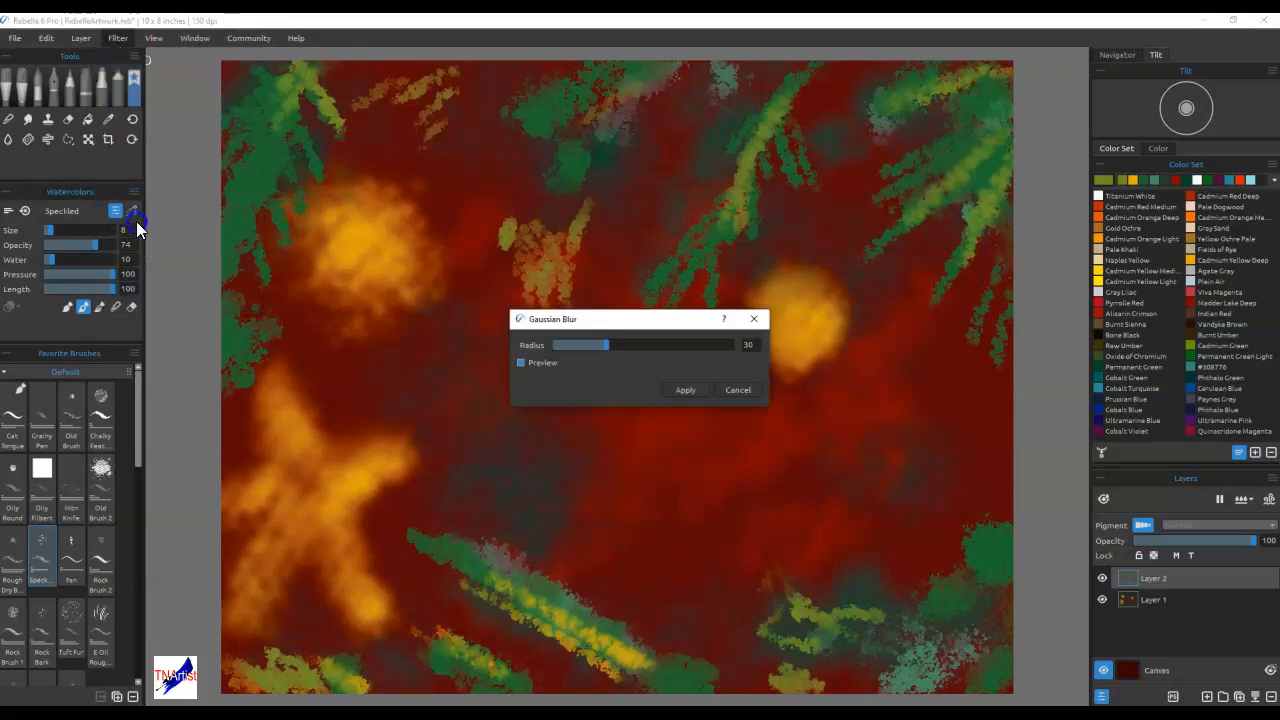
{"action": "left_click", "coordinate": [688, 390]}
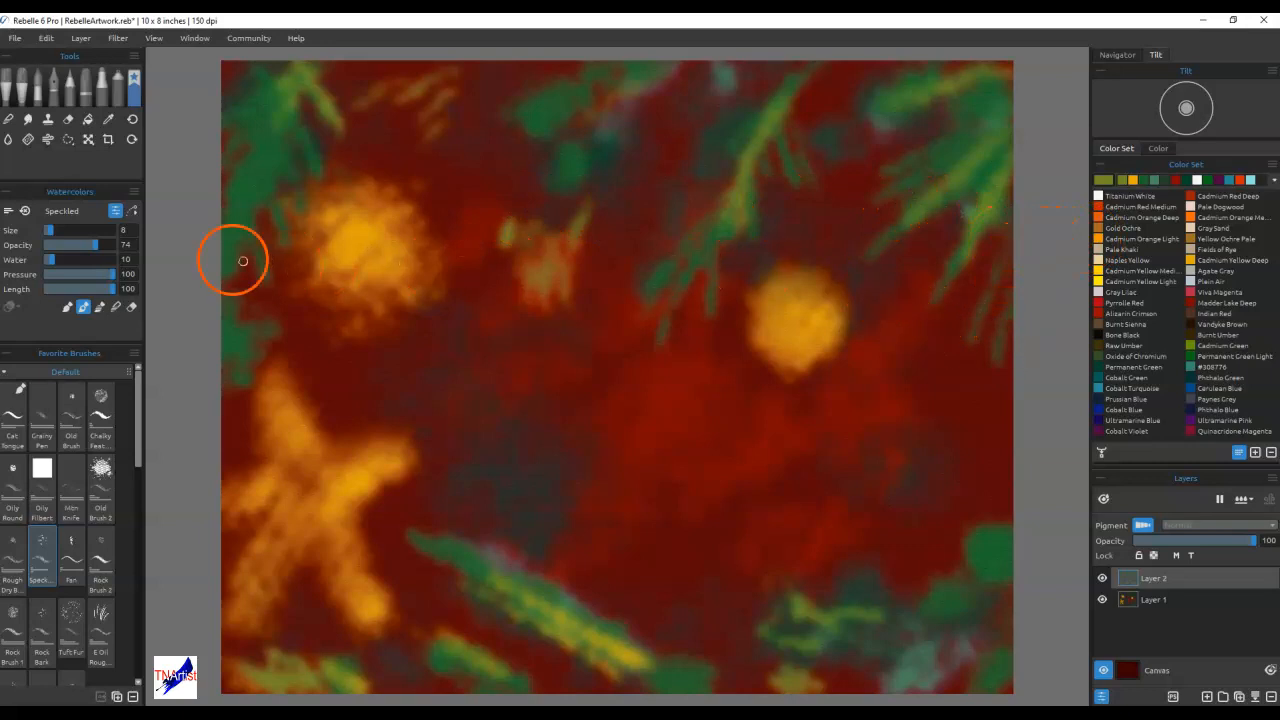
Step: Select the Luminosity effect brush from the marker brushes
{"action": "left_click", "coordinate": [116, 88]}
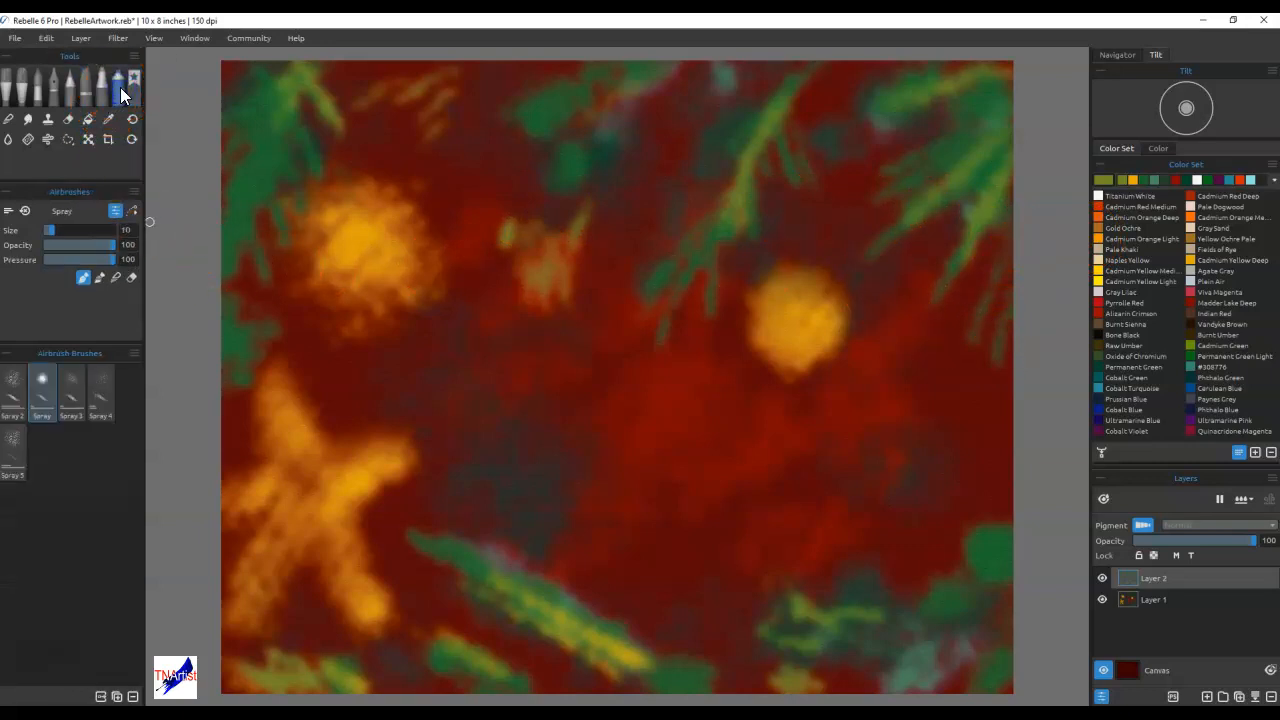
{"action": "left_click", "coordinate": [104, 86]}
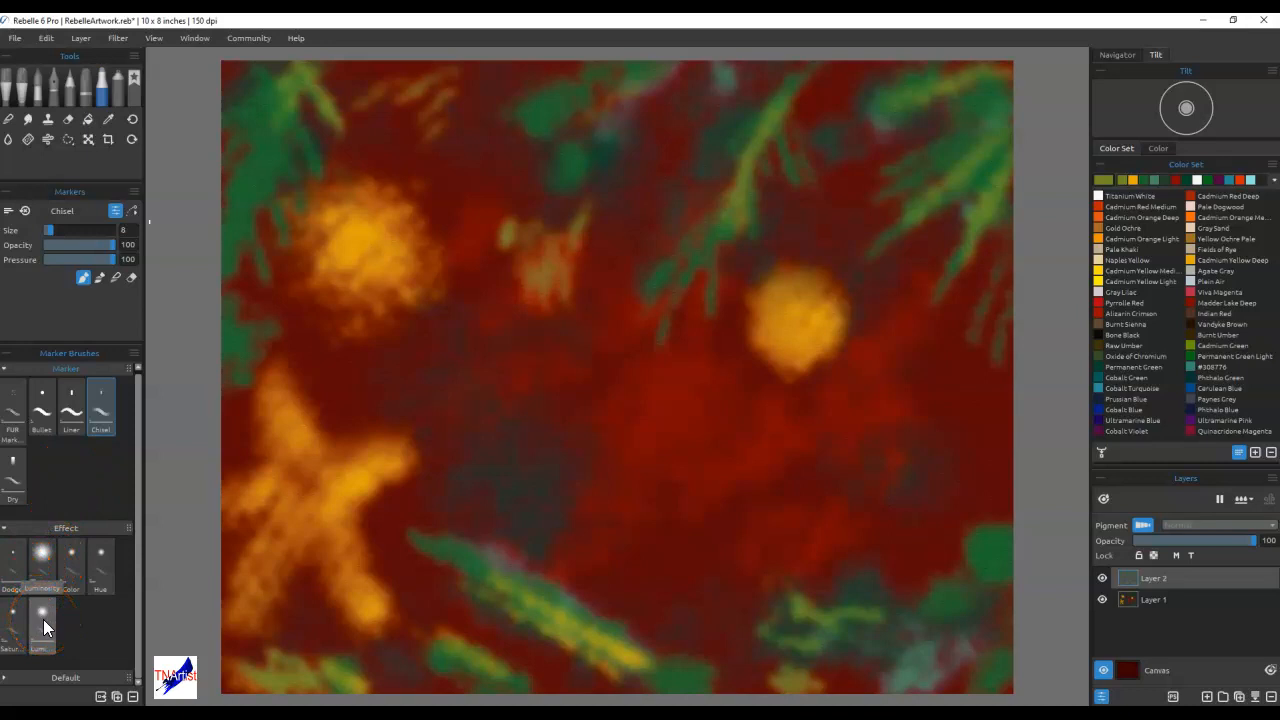
{"action": "mouse_move", "coordinate": [43, 619]}
{"action": "left_mouse_down"}
{"action": "mouse_move", "coordinate": [85, 518]}
{"action": "mouse_move", "coordinate": [118, 507]}
{"action": "mouse_move", "coordinate": [92, 535]}
{"action": "mouse_move", "coordinate": [91, 523]}
{"action": "mouse_move", "coordinate": [40, 531]}
{"action": "mouse_move", "coordinate": [12, 375]}
{"action": "left_mouse_up"}
{"action": "left_click", "coordinate": [12, 375]}
{"action": "left_click", "coordinate": [32, 467]}
{"action": "left_click", "coordinate": [41, 508]}
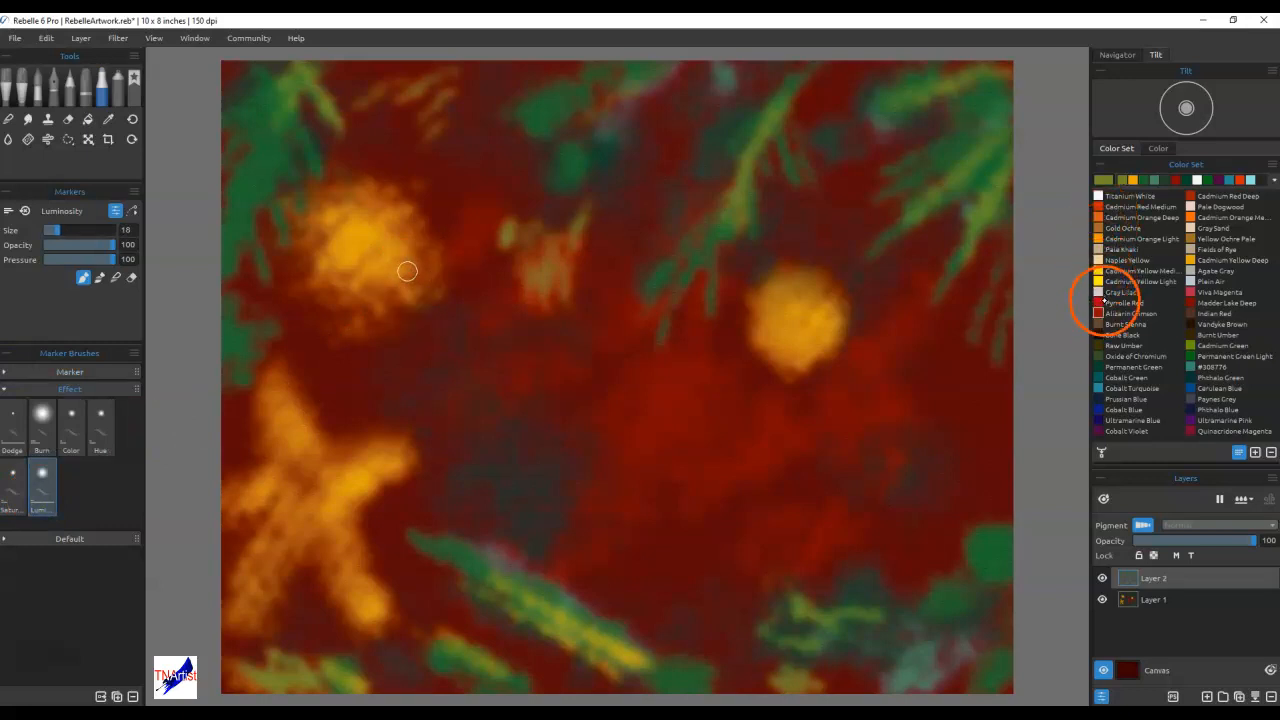
Step: Pick Cadmium Yellow Medium, try the Luminosity brush on the yellow star, and apply it again to the star on Layer 1
{"action": "left_click", "coordinate": [1100, 275]}
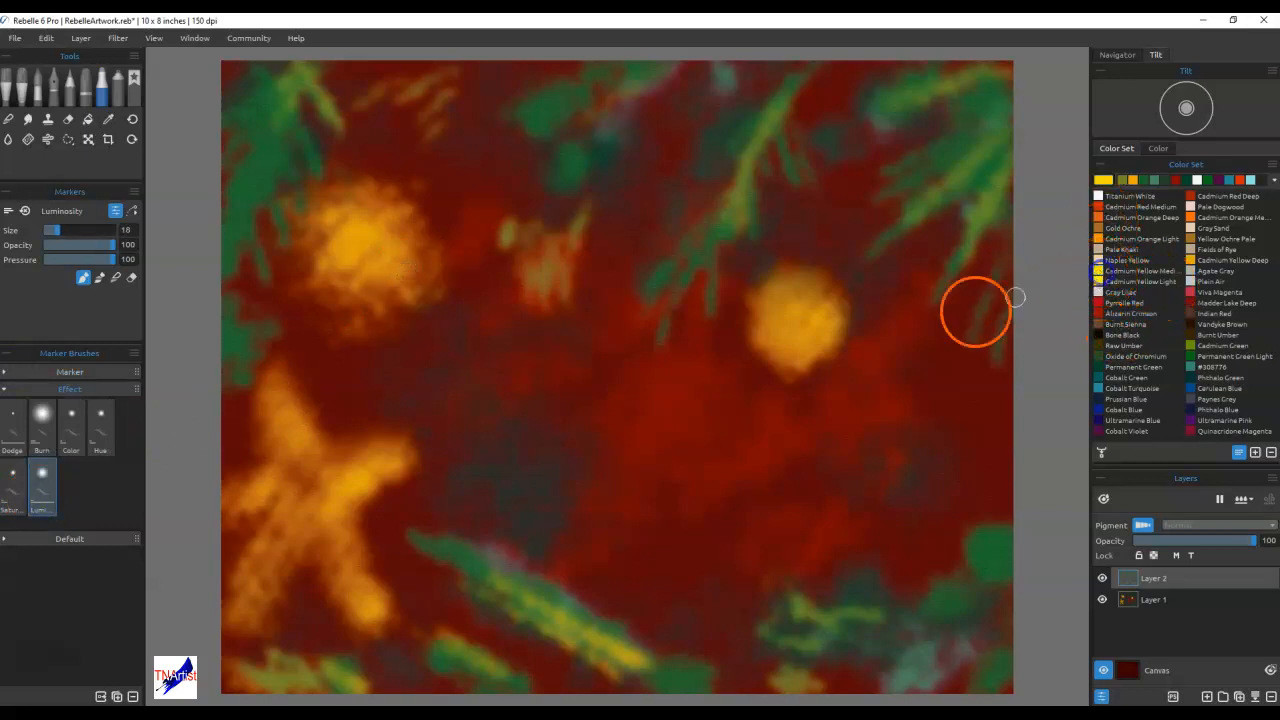
{"action": "left_click_drag", "start_coordinate": [347, 580], "coordinate": [366, 602]}
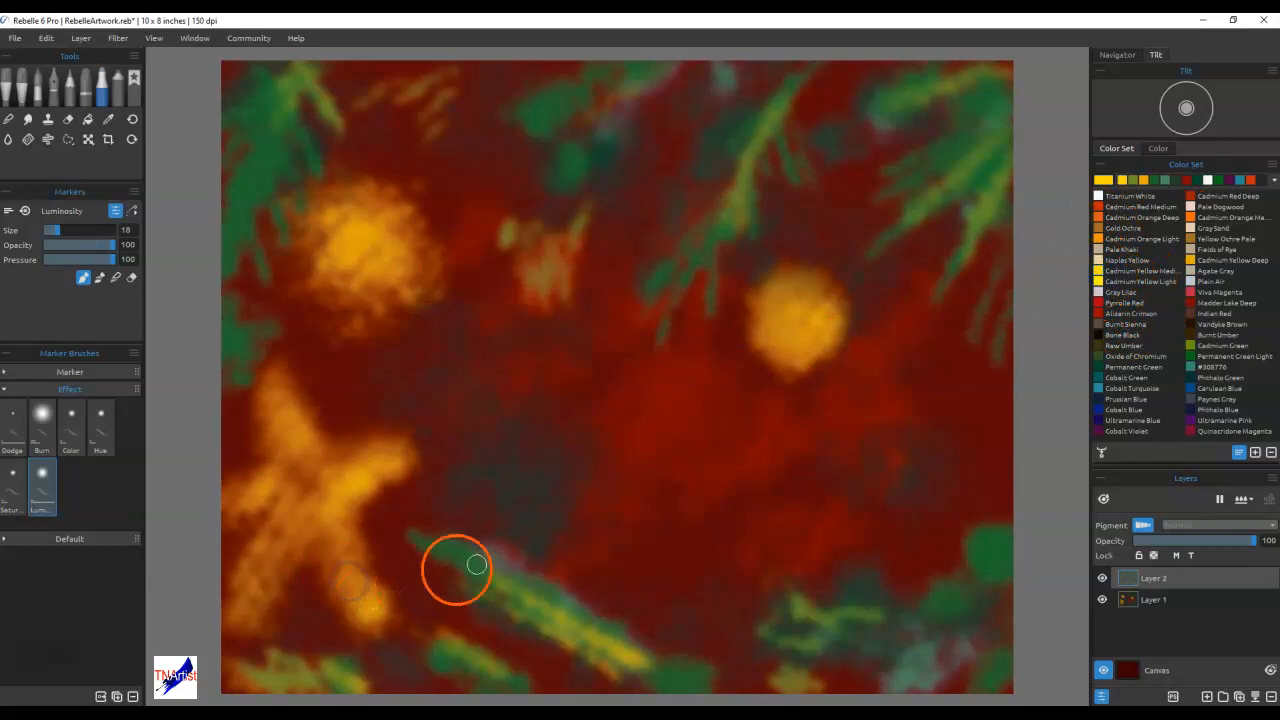
{"action": "left_click", "coordinate": [1160, 599]}
{"action": "left_click_drag", "start_coordinate": [334, 560], "coordinate": [340, 566]}
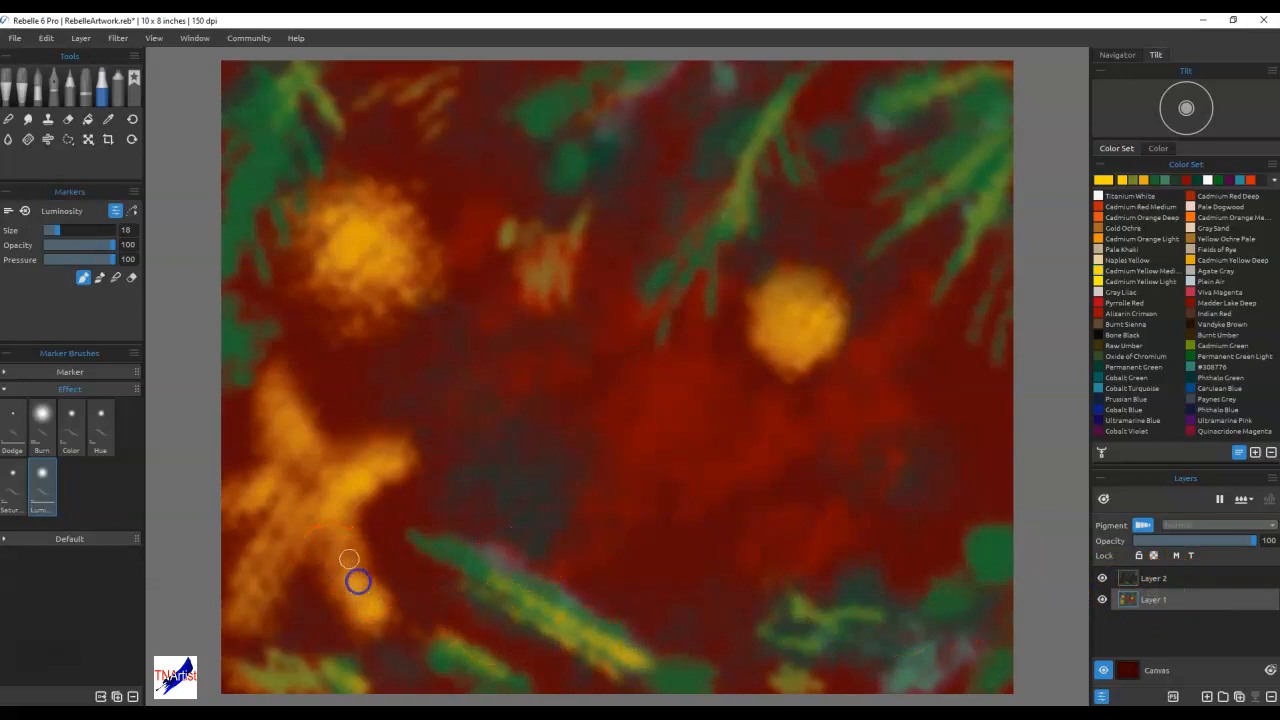
{"action": "mouse_move", "coordinate": [350, 475]}
{"action": "left_mouse_down"}
{"action": "mouse_move", "coordinate": [341, 530]}
{"action": "mouse_move", "coordinate": [320, 519]}
{"action": "left_mouse_up"}
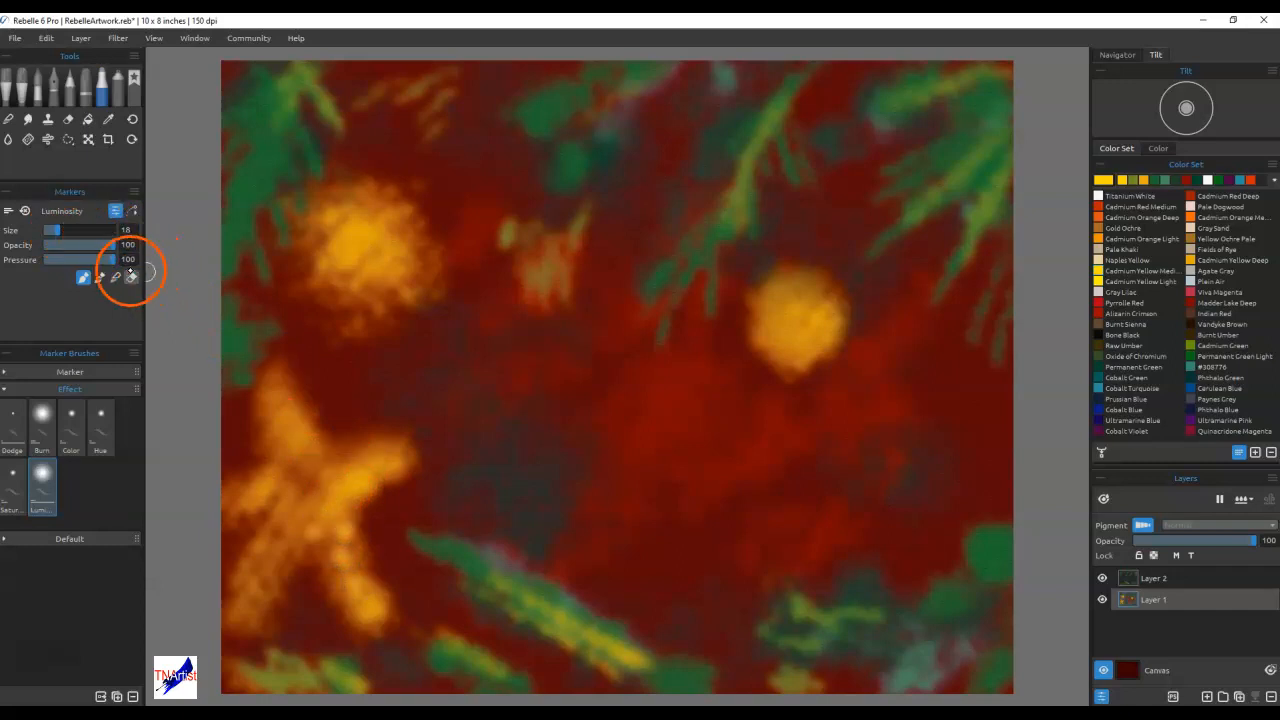
Step: Set the colour to pale yellow (#ffeca2) and paint Luminosity highlights along the star's arms
{"action": "double_click", "coordinate": [1098, 181]}
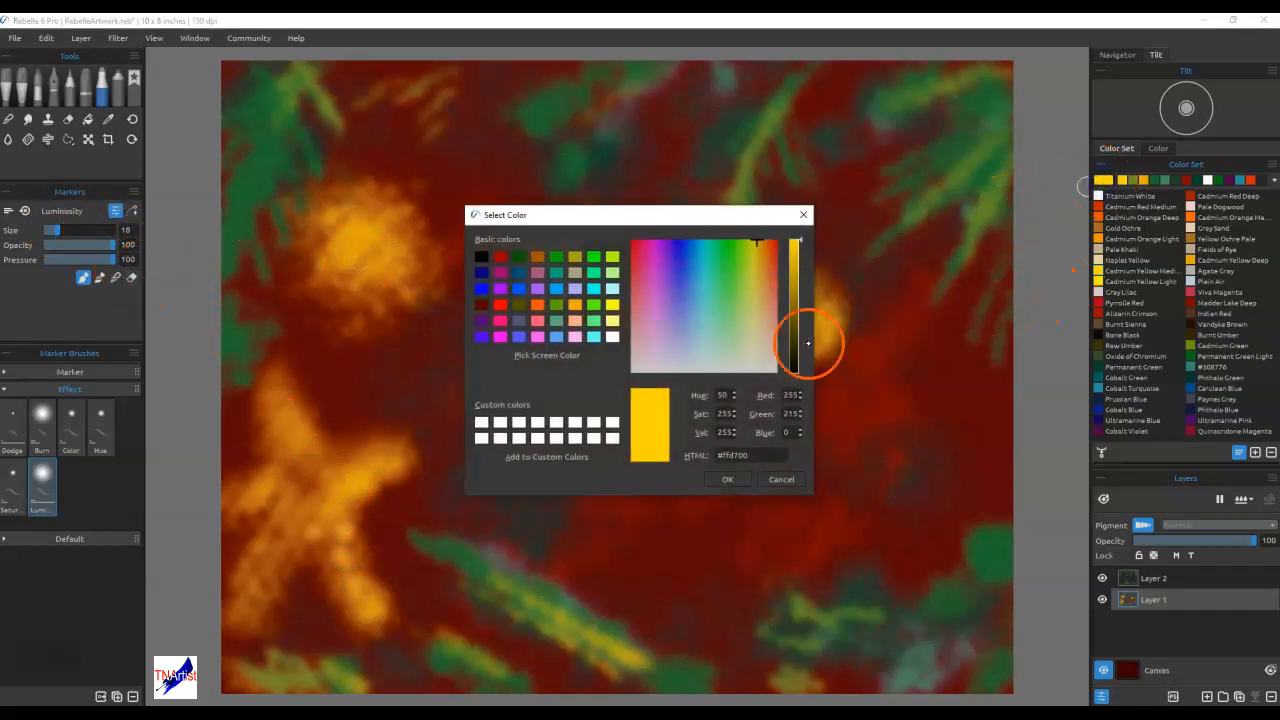
{"action": "left_click", "coordinate": [762, 248]}
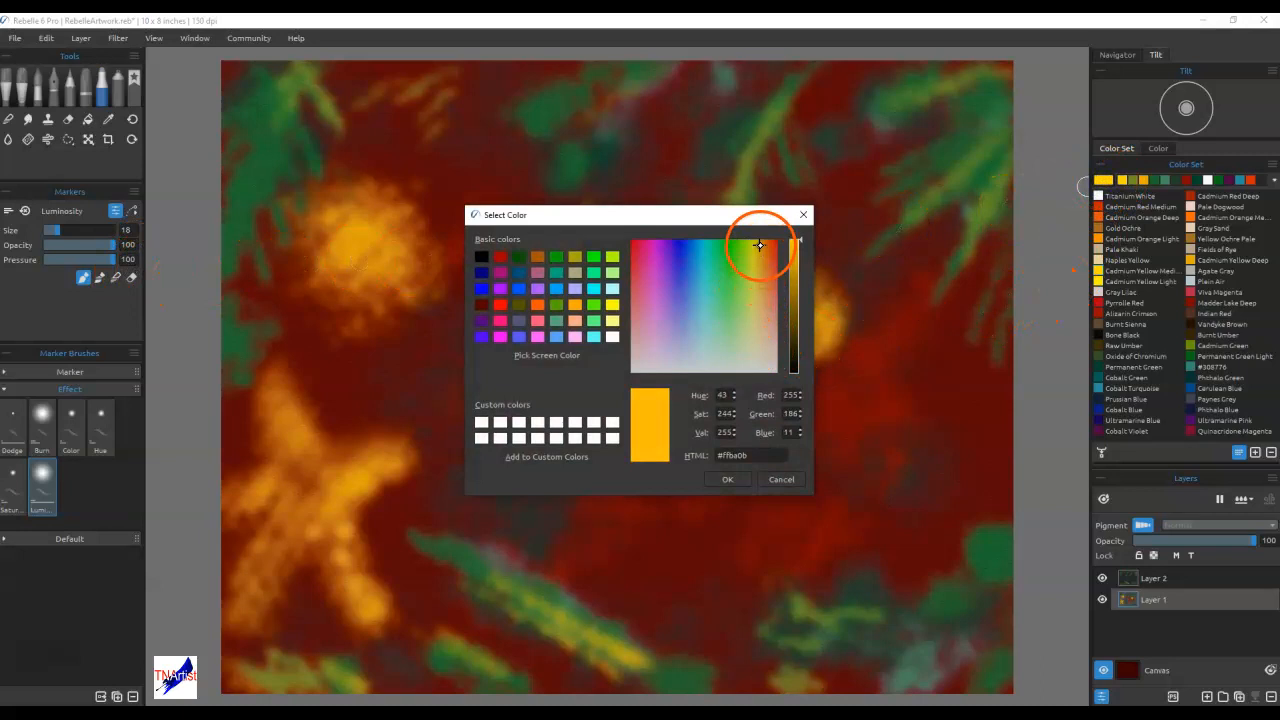
{"action": "left_click", "coordinate": [759, 322]}
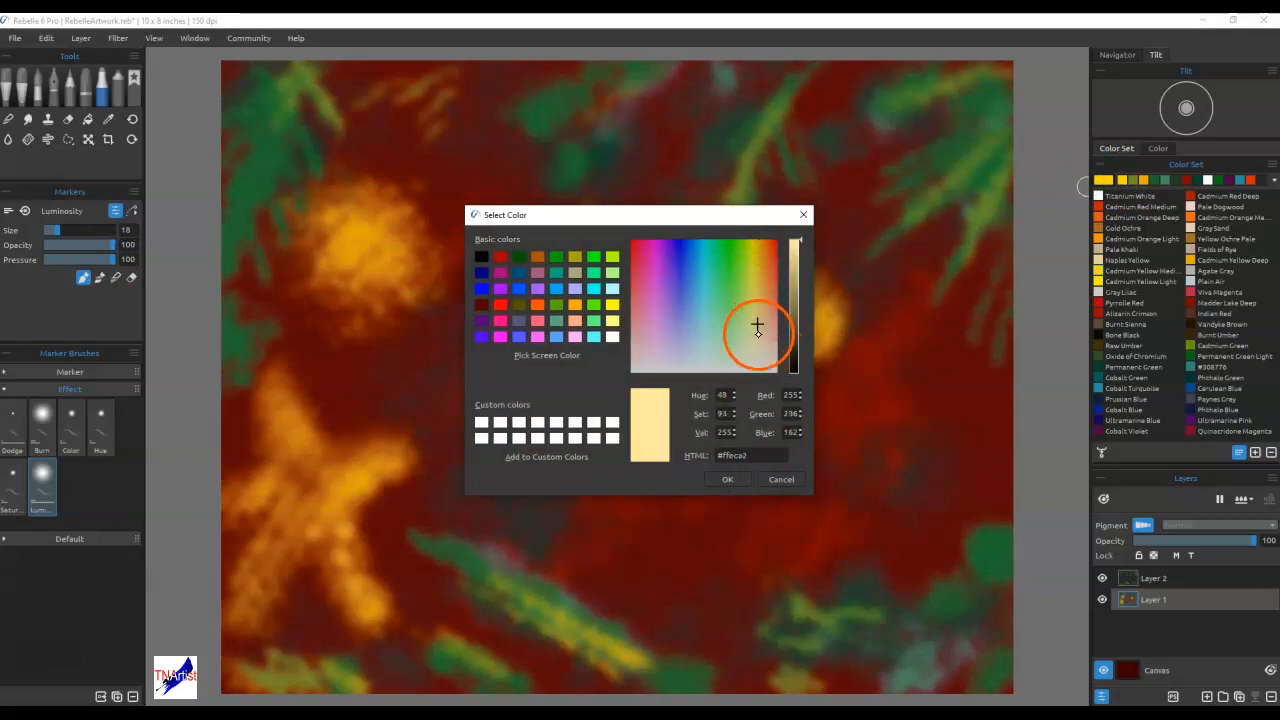
{"action": "left_click", "coordinate": [728, 479]}
{"action": "left_click_drag", "start_coordinate": [291, 504], "coordinate": [294, 541]}
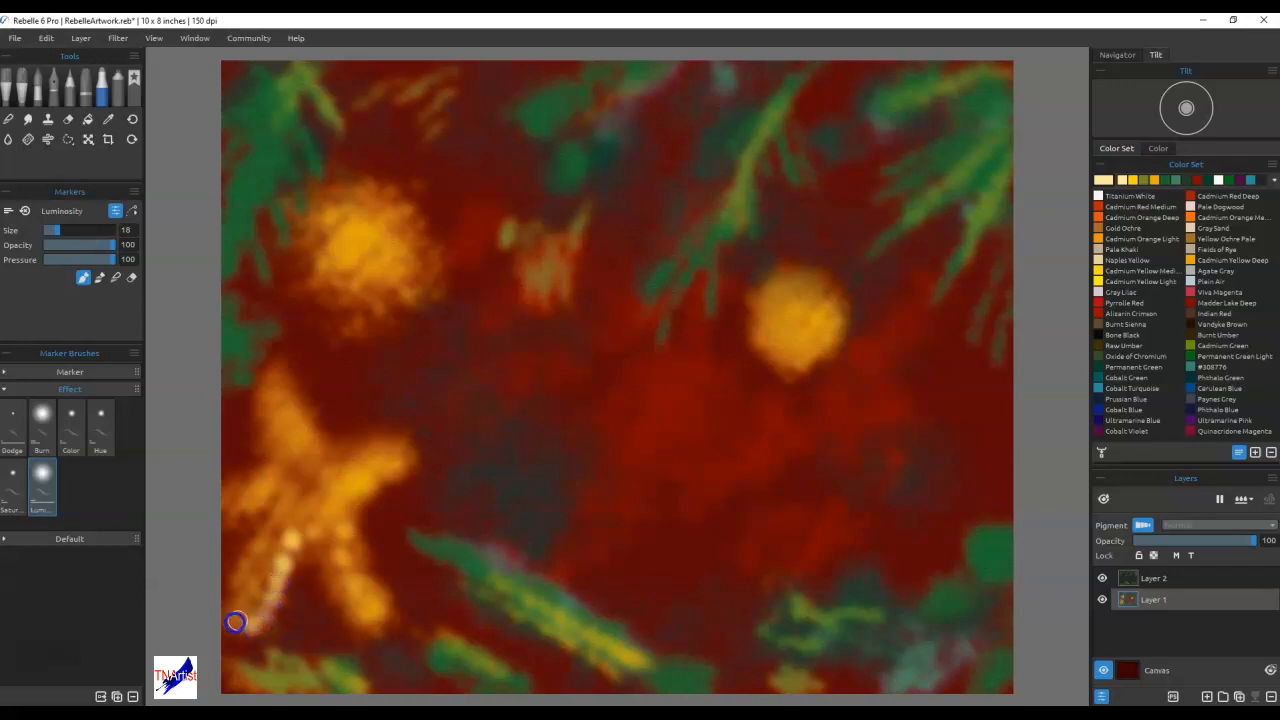
{"action": "mouse_move", "coordinate": [255, 593]}
{"action": "left_mouse_down"}
{"action": "mouse_move", "coordinate": [278, 536]}
{"action": "mouse_move", "coordinate": [302, 520]}
{"action": "mouse_move", "coordinate": [315, 549]}
{"action": "mouse_move", "coordinate": [316, 514]}
{"action": "mouse_move", "coordinate": [347, 534]}
{"action": "mouse_move", "coordinate": [354, 503]}
{"action": "mouse_move", "coordinate": [357, 560]}
{"action": "mouse_move", "coordinate": [334, 564]}
{"action": "mouse_move", "coordinate": [354, 545]}
{"action": "left_mouse_up"}
{"action": "mouse_move", "coordinate": [363, 600]}
{"action": "left_mouse_down"}
{"action": "mouse_move", "coordinate": [346, 600]}
{"action": "mouse_move", "coordinate": [374, 617]}
{"action": "mouse_move", "coordinate": [360, 531]}
{"action": "mouse_move", "coordinate": [317, 565]}
{"action": "mouse_move", "coordinate": [336, 595]}
{"action": "left_mouse_up"}
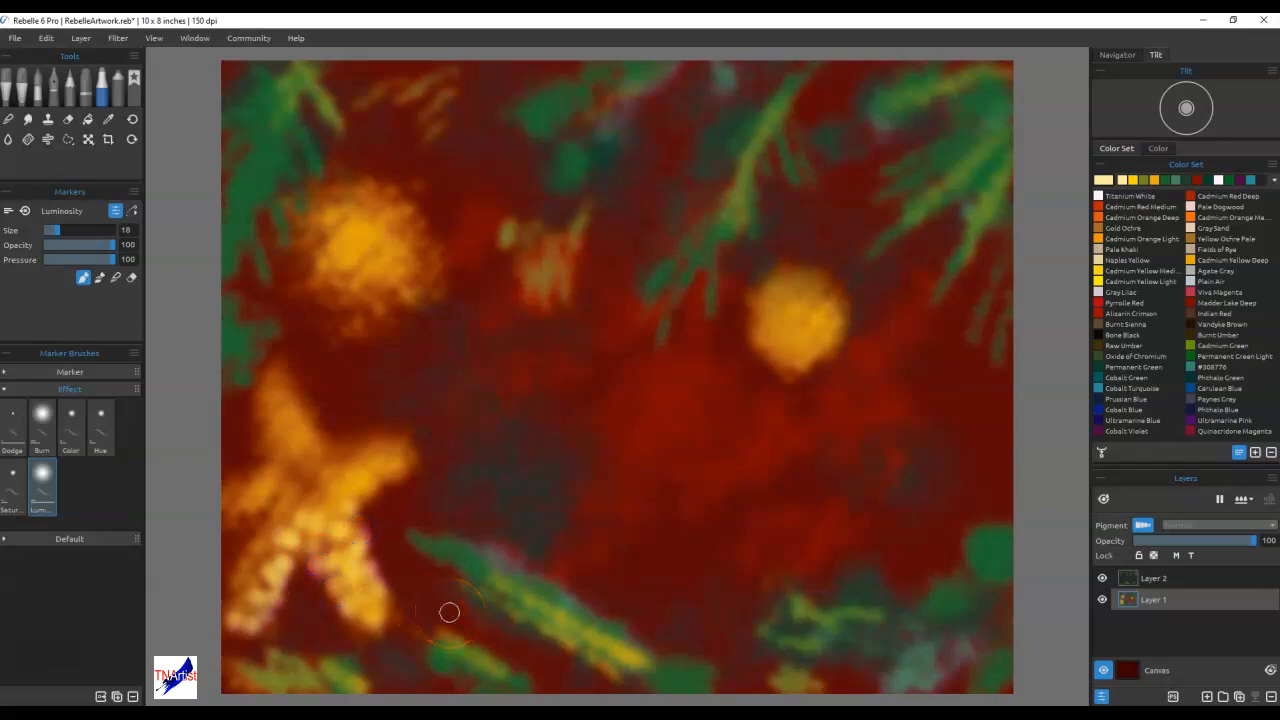
{"action": "mouse_move", "coordinate": [382, 484]}
{"action": "left_mouse_down"}
{"action": "mouse_move", "coordinate": [345, 479]}
{"action": "mouse_move", "coordinate": [360, 462]}
{"action": "mouse_move", "coordinate": [346, 464]}
{"action": "mouse_move", "coordinate": [390, 454]}
{"action": "mouse_move", "coordinate": [328, 460]}
{"action": "mouse_move", "coordinate": [305, 443]}
{"action": "mouse_move", "coordinate": [279, 378]}
{"action": "mouse_move", "coordinate": [287, 446]}
{"action": "mouse_move", "coordinate": [277, 397]}
{"action": "left_mouse_up"}
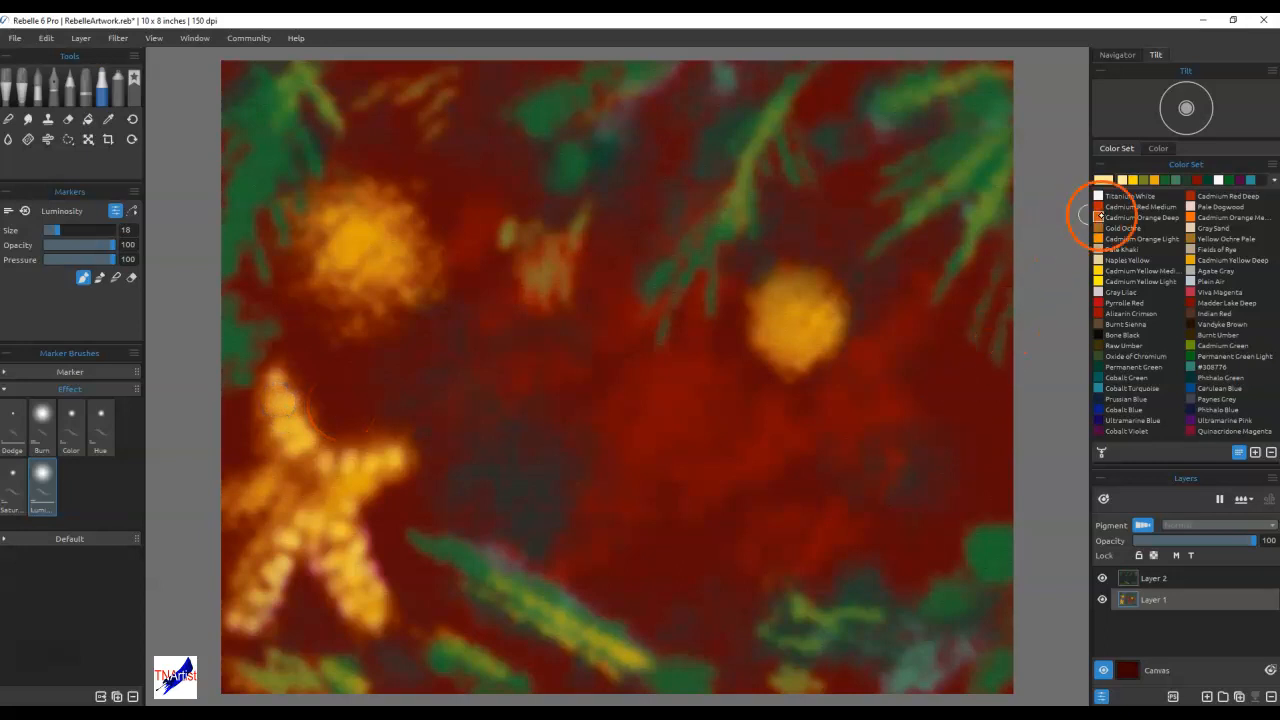
Step: Set the colour to light orange (red 245, green 191, blue 82) and paint Luminosity highlights over the large yellow circle and its lower rim
{"action": "left_click_drag", "start_coordinate": [1099, 240], "coordinate": [1103, 180]}
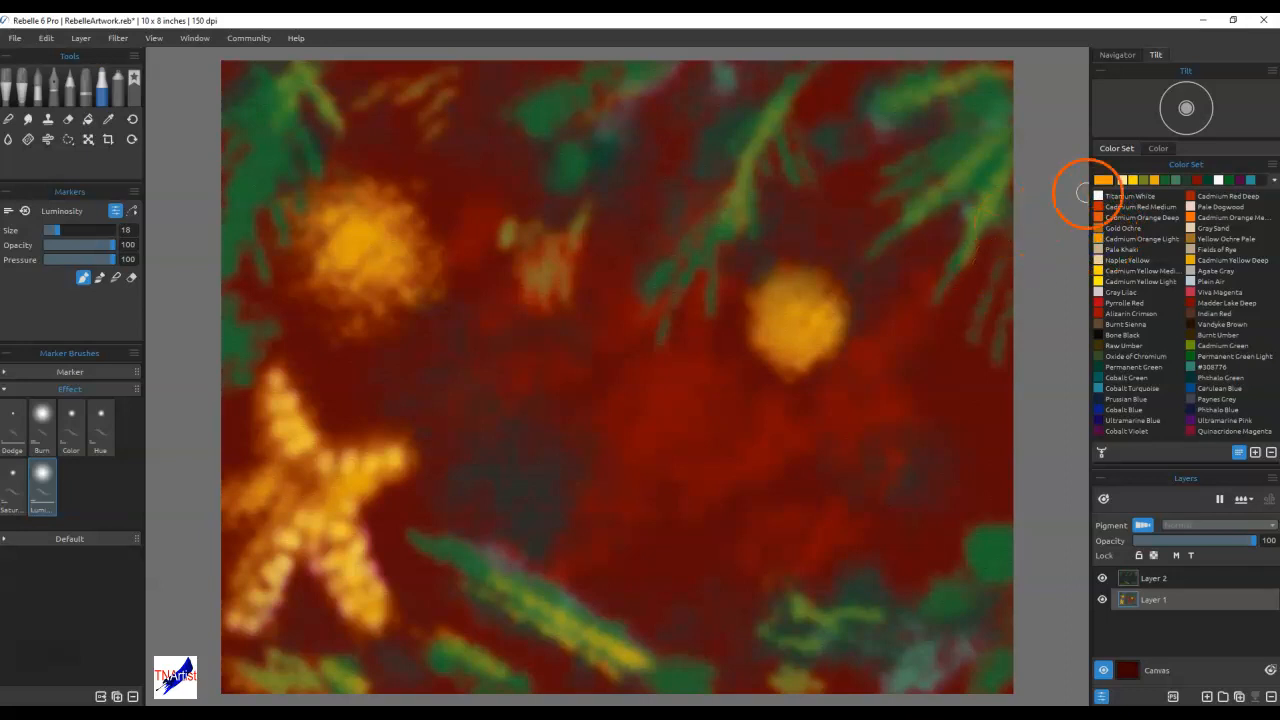
{"action": "double_click", "coordinate": [1103, 180]}
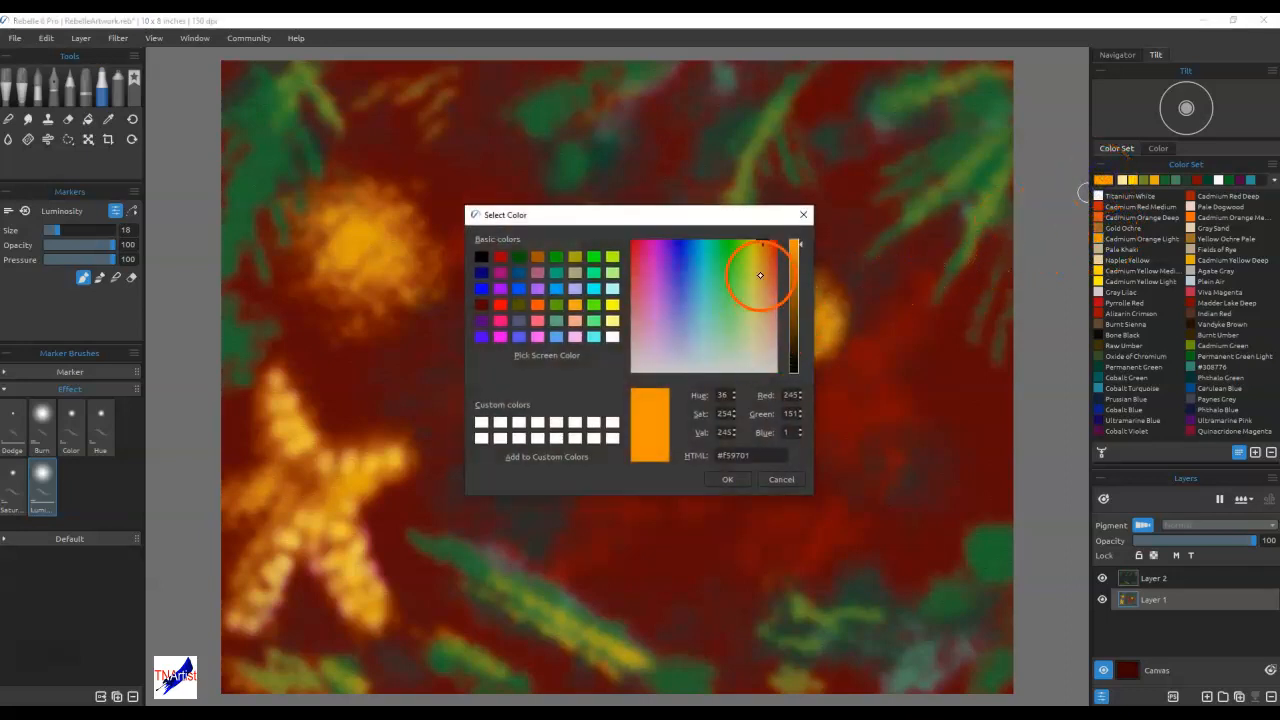
{"action": "left_click_drag", "start_coordinate": [762, 260], "coordinate": [761, 285]}
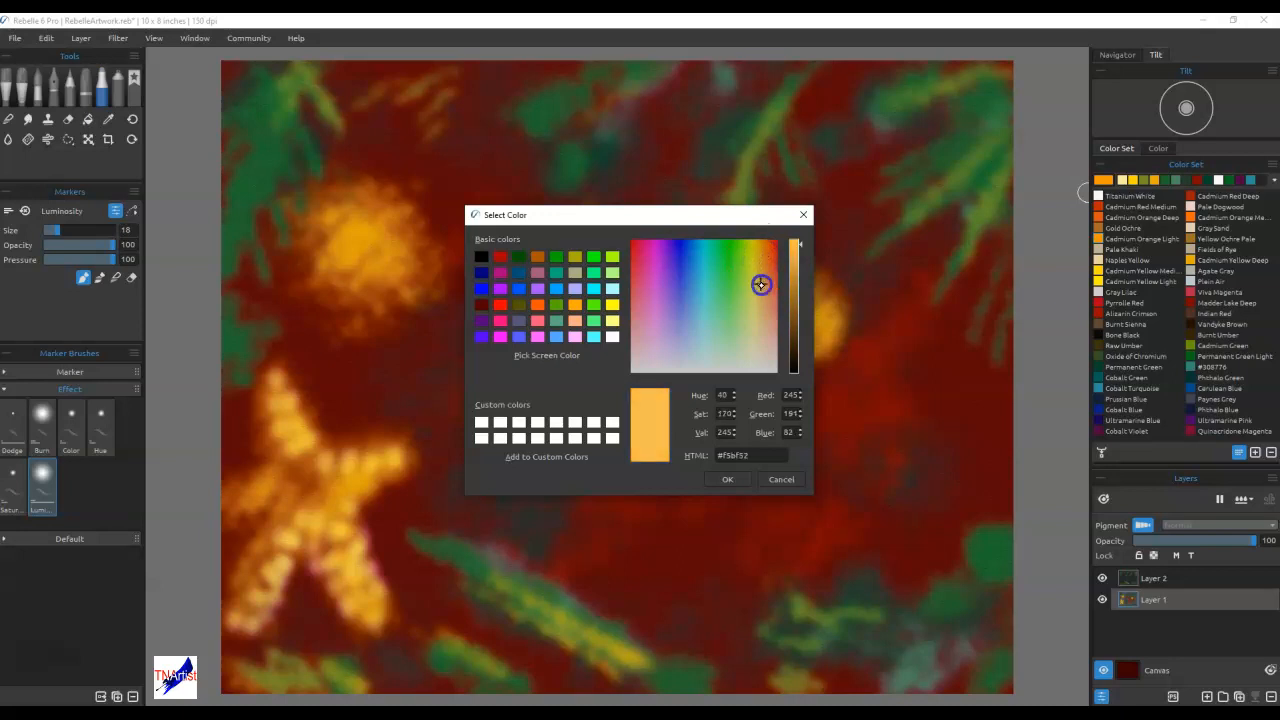
{"action": "left_click", "coordinate": [728, 479]}
{"action": "mouse_move", "coordinate": [375, 230]}
{"action": "left_mouse_down"}
{"action": "mouse_move", "coordinate": [366, 237]}
{"action": "mouse_move", "coordinate": [391, 223]}
{"action": "mouse_move", "coordinate": [383, 277]}
{"action": "left_mouse_up"}
{"action": "mouse_move", "coordinate": [365, 331]}
{"action": "left_mouse_down"}
{"action": "mouse_move", "coordinate": [412, 301]}
{"action": "mouse_move", "coordinate": [352, 331]}
{"action": "mouse_move", "coordinate": [422, 285]}
{"action": "mouse_move", "coordinate": [406, 304]}
{"action": "mouse_move", "coordinate": [425, 273]}
{"action": "mouse_move", "coordinate": [418, 245]}
{"action": "mouse_move", "coordinate": [406, 295]}
{"action": "mouse_move", "coordinate": [427, 279]}
{"action": "mouse_move", "coordinate": [428, 263]}
{"action": "mouse_move", "coordinate": [386, 325]}
{"action": "mouse_move", "coordinate": [349, 324]}
{"action": "mouse_move", "coordinate": [406, 318]}
{"action": "mouse_move", "coordinate": [425, 278]}
{"action": "mouse_move", "coordinate": [332, 315]}
{"action": "mouse_move", "coordinate": [399, 279]}
{"action": "mouse_move", "coordinate": [410, 216]}
{"action": "mouse_move", "coordinate": [329, 336]}
{"action": "left_mouse_up"}
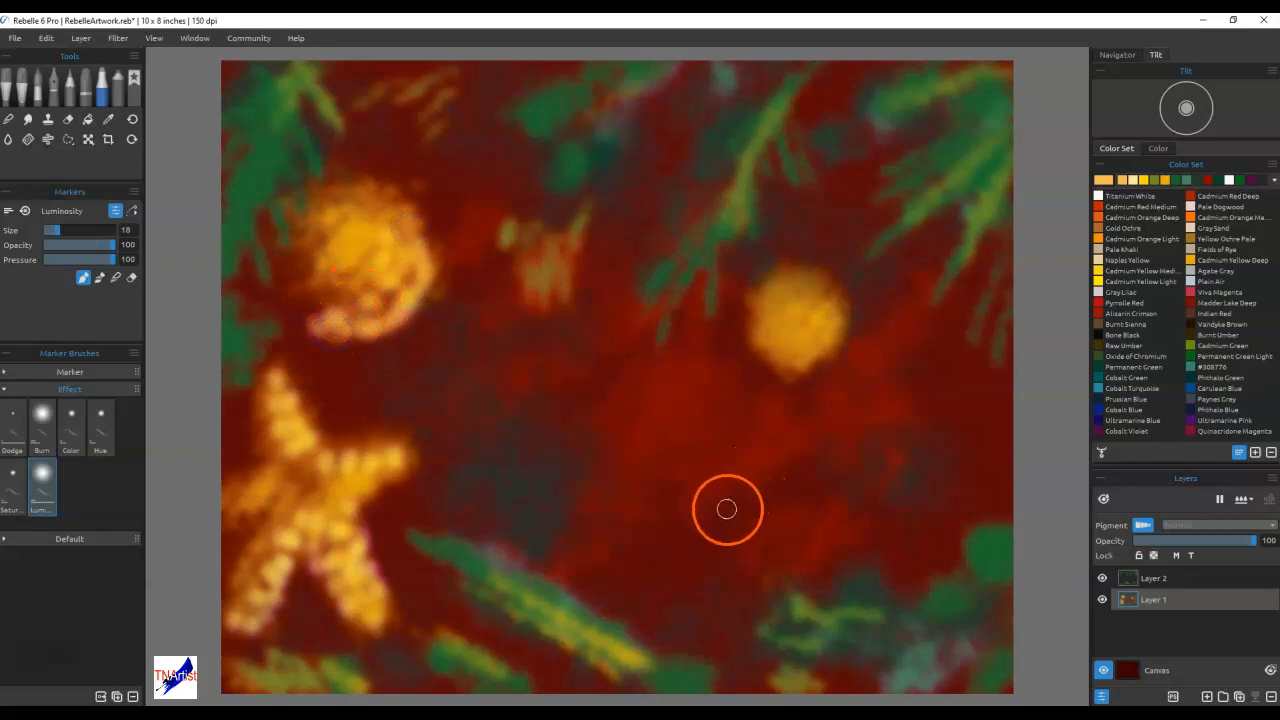
Step: Paint more light orange highlights across the star's arms, then over the rest of the large yellow circle
{"action": "mouse_move", "coordinate": [398, 473]}
{"action": "left_mouse_down"}
{"action": "mouse_move", "coordinate": [346, 514]}
{"action": "mouse_move", "coordinate": [401, 455]}
{"action": "mouse_move", "coordinate": [318, 446]}
{"action": "mouse_move", "coordinate": [320, 423]}
{"action": "mouse_move", "coordinate": [323, 457]}
{"action": "mouse_move", "coordinate": [455, 447]}
{"action": "left_mouse_up"}
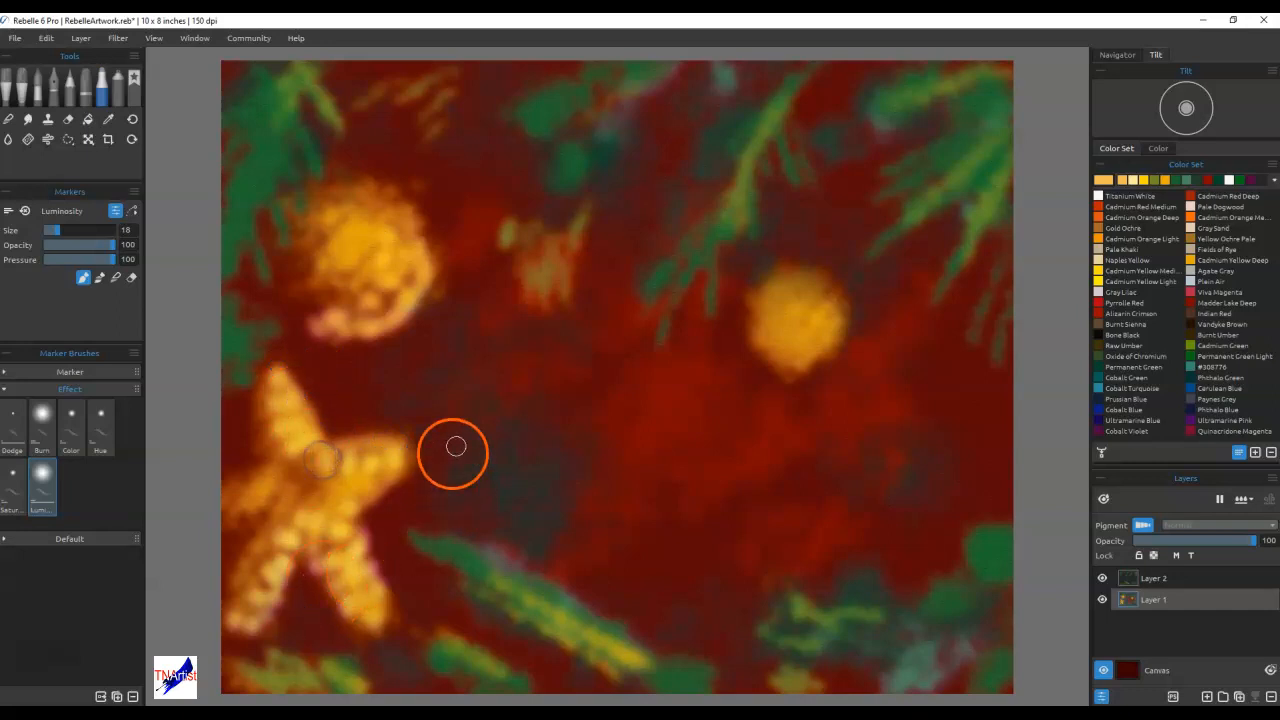
{"action": "mouse_move", "coordinate": [206, 471]}
{"action": "left_mouse_down"}
{"action": "mouse_move", "coordinate": [260, 502]}
{"action": "mouse_move", "coordinate": [229, 600]}
{"action": "mouse_move", "coordinate": [293, 488]}
{"action": "mouse_move", "coordinate": [382, 488]}
{"action": "mouse_move", "coordinate": [286, 495]}
{"action": "mouse_move", "coordinate": [273, 607]}
{"action": "mouse_move", "coordinate": [258, 625]}
{"action": "mouse_move", "coordinate": [288, 567]}
{"action": "mouse_move", "coordinate": [288, 579]}
{"action": "mouse_move", "coordinate": [309, 569]}
{"action": "mouse_move", "coordinate": [352, 621]}
{"action": "mouse_move", "coordinate": [244, 473]}
{"action": "mouse_move", "coordinate": [219, 487]}
{"action": "mouse_move", "coordinate": [257, 451]}
{"action": "left_mouse_up"}
{"action": "mouse_move", "coordinate": [366, 266]}
{"action": "left_mouse_down"}
{"action": "mouse_move", "coordinate": [322, 316]}
{"action": "mouse_move", "coordinate": [363, 320]}
{"action": "mouse_move", "coordinate": [314, 315]}
{"action": "mouse_move", "coordinate": [371, 322]}
{"action": "mouse_move", "coordinate": [414, 289]}
{"action": "mouse_move", "coordinate": [345, 340]}
{"action": "mouse_move", "coordinate": [427, 277]}
{"action": "mouse_move", "coordinate": [371, 172]}
{"action": "mouse_move", "coordinate": [340, 240]}
{"action": "mouse_move", "coordinate": [352, 235]}
{"action": "mouse_move", "coordinate": [320, 289]}
{"action": "mouse_move", "coordinate": [301, 276]}
{"action": "mouse_move", "coordinate": [293, 312]}
{"action": "mouse_move", "coordinate": [346, 237]}
{"action": "mouse_move", "coordinate": [344, 270]}
{"action": "mouse_move", "coordinate": [311, 249]}
{"action": "mouse_move", "coordinate": [371, 296]}
{"action": "mouse_move", "coordinate": [391, 293]}
{"action": "mouse_move", "coordinate": [412, 253]}
{"action": "mouse_move", "coordinate": [399, 215]}
{"action": "mouse_move", "coordinate": [420, 238]}
{"action": "left_mouse_up"}
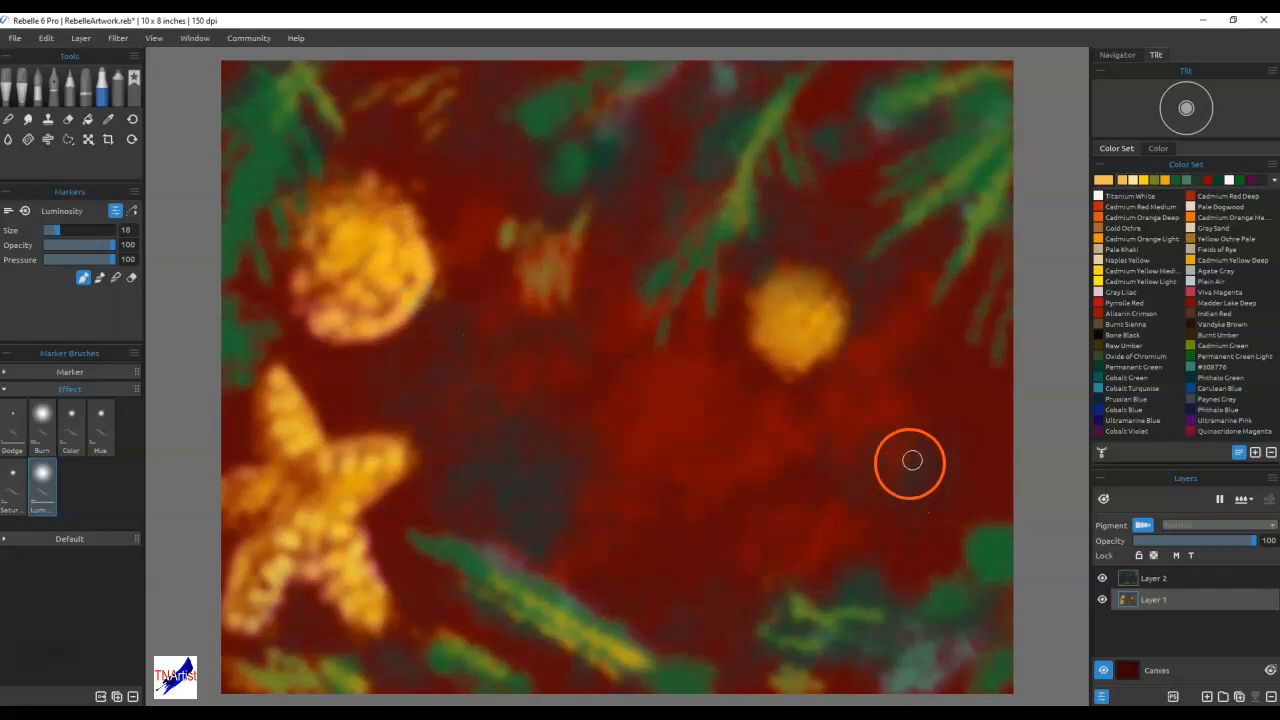
Step: Brush luminous accents around the upper-right pine branches and build a glowing rim on the small reddish-green shape beside the large circle
{"action": "left_click", "coordinate": [883, 132]}
{"action": "left_click_drag", "start_coordinate": [944, 123], "coordinate": [885, 137]}
{"action": "left_click", "coordinate": [856, 109]}
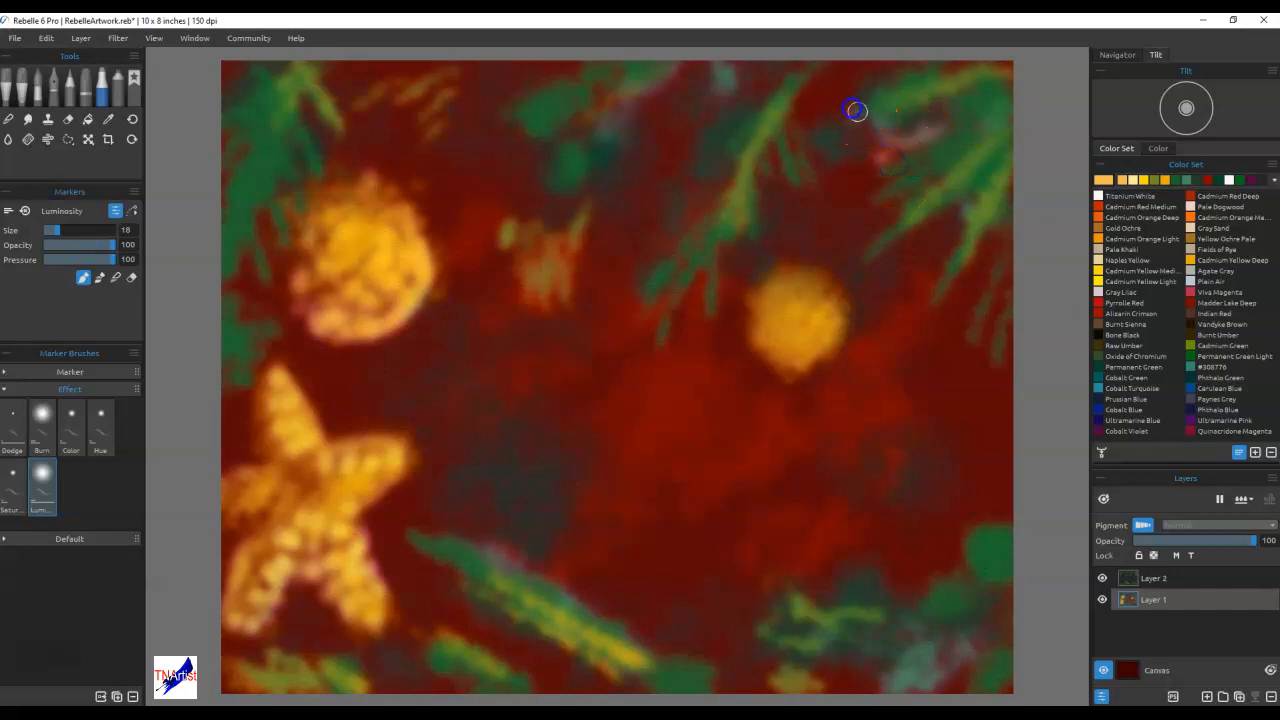
{"action": "left_click_drag", "start_coordinate": [826, 133], "coordinate": [832, 110]}
{"action": "left_click", "coordinate": [707, 151]}
{"action": "left_click", "coordinate": [632, 237]}
{"action": "mouse_move", "coordinate": [574, 243]}
{"action": "left_mouse_down"}
{"action": "mouse_move", "coordinate": [577, 277]}
{"action": "mouse_move", "coordinate": [551, 299]}
{"action": "mouse_move", "coordinate": [521, 295]}
{"action": "mouse_move", "coordinate": [506, 240]}
{"action": "mouse_move", "coordinate": [542, 298]}
{"action": "mouse_move", "coordinate": [585, 275]}
{"action": "mouse_move", "coordinate": [594, 243]}
{"action": "mouse_move", "coordinate": [573, 284]}
{"action": "mouse_move", "coordinate": [540, 301]}
{"action": "mouse_move", "coordinate": [512, 293]}
{"action": "mouse_move", "coordinate": [529, 219]}
{"action": "left_mouse_up"}
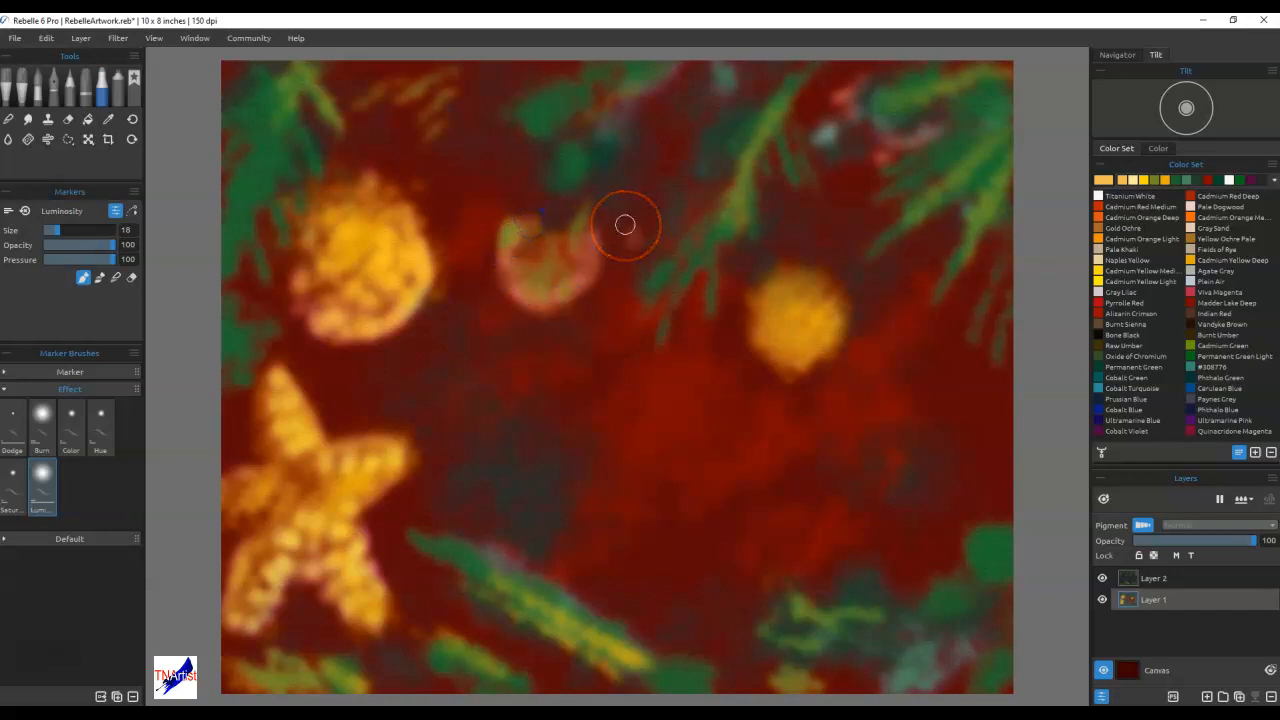
{"action": "mouse_move", "coordinate": [540, 297]}
{"action": "left_mouse_down"}
{"action": "mouse_move", "coordinate": [587, 275]}
{"action": "mouse_move", "coordinate": [557, 297]}
{"action": "mouse_move", "coordinate": [544, 290]}
{"action": "mouse_move", "coordinate": [580, 237]}
{"action": "left_mouse_up"}
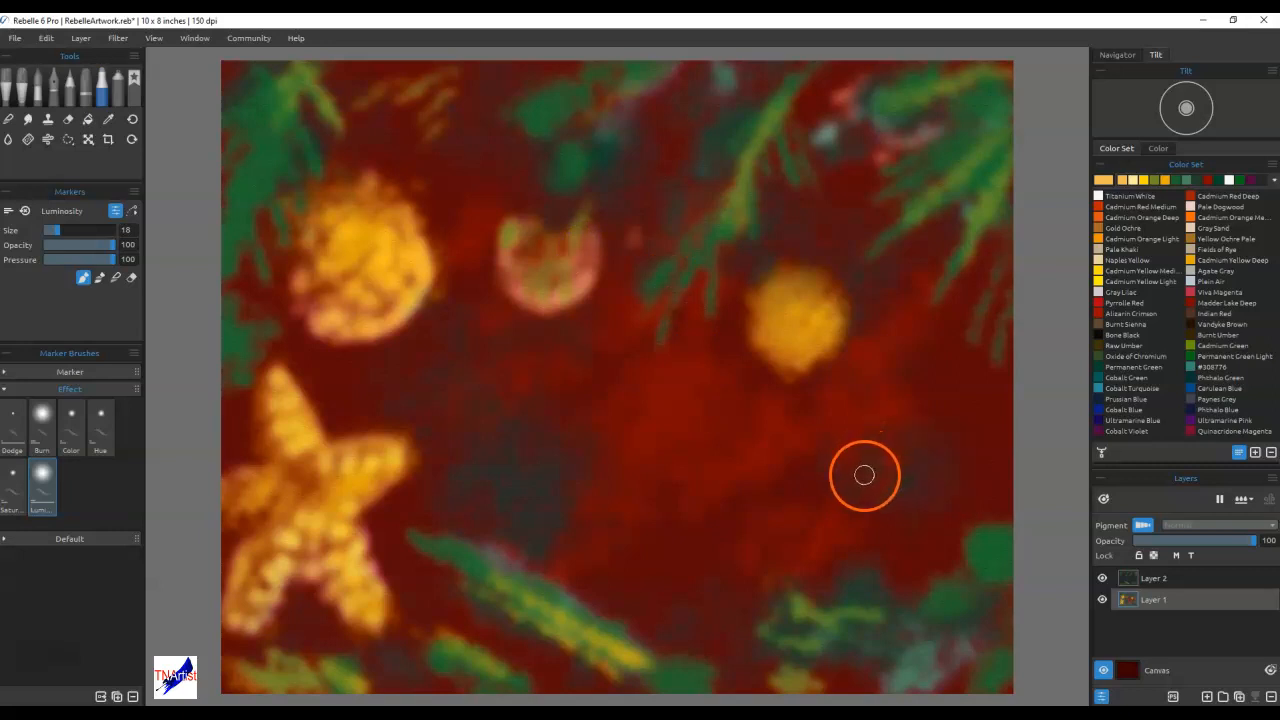
Step: Create a new layer above Layer 2 and draw an elliptical selection overlapping the upper-left edge of the smaller yellow circle
{"action": "left_click", "coordinate": [1180, 580]}
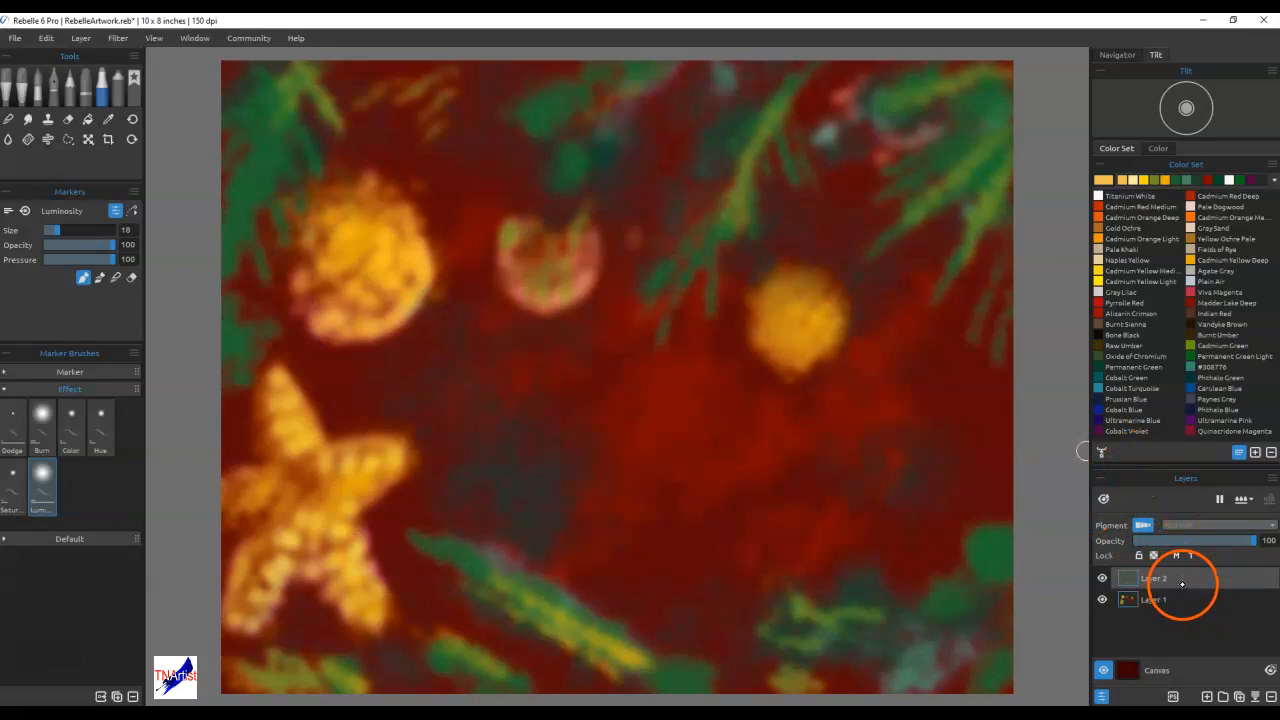
{"action": "left_click", "coordinate": [1207, 695]}
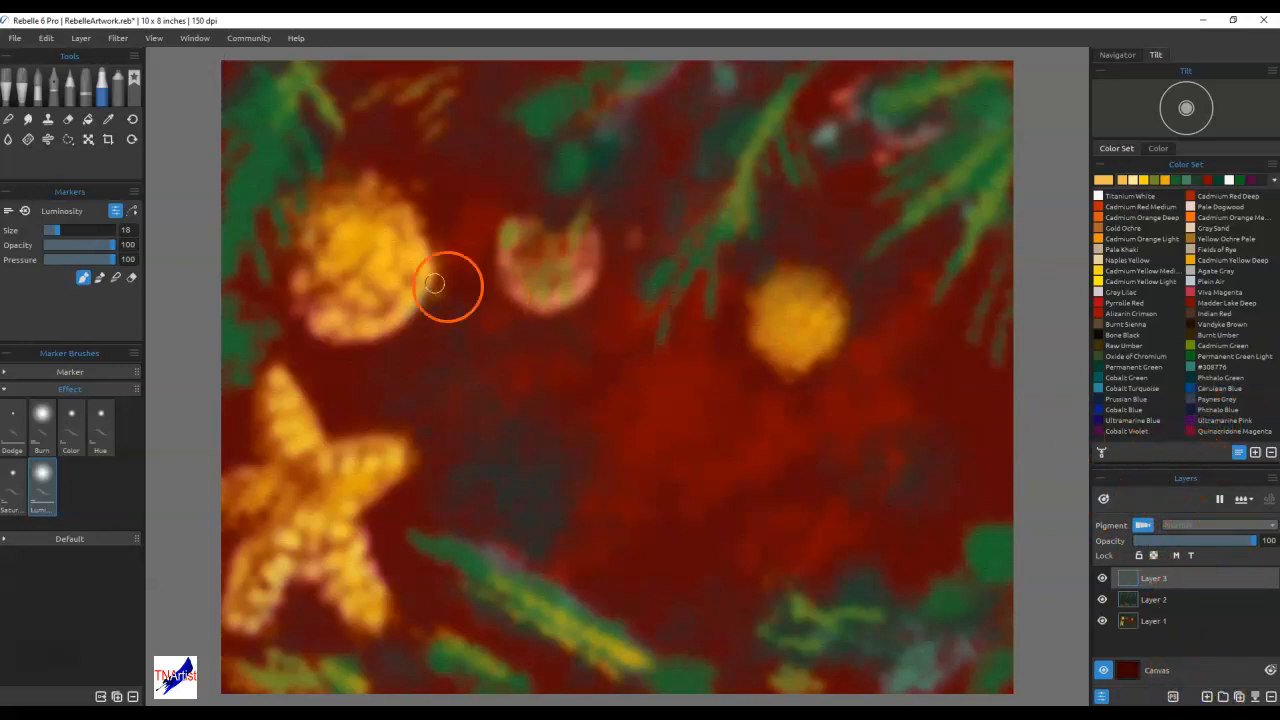
{"action": "left_click", "coordinate": [68, 139]}
{"action": "left_click", "coordinate": [25, 211]}
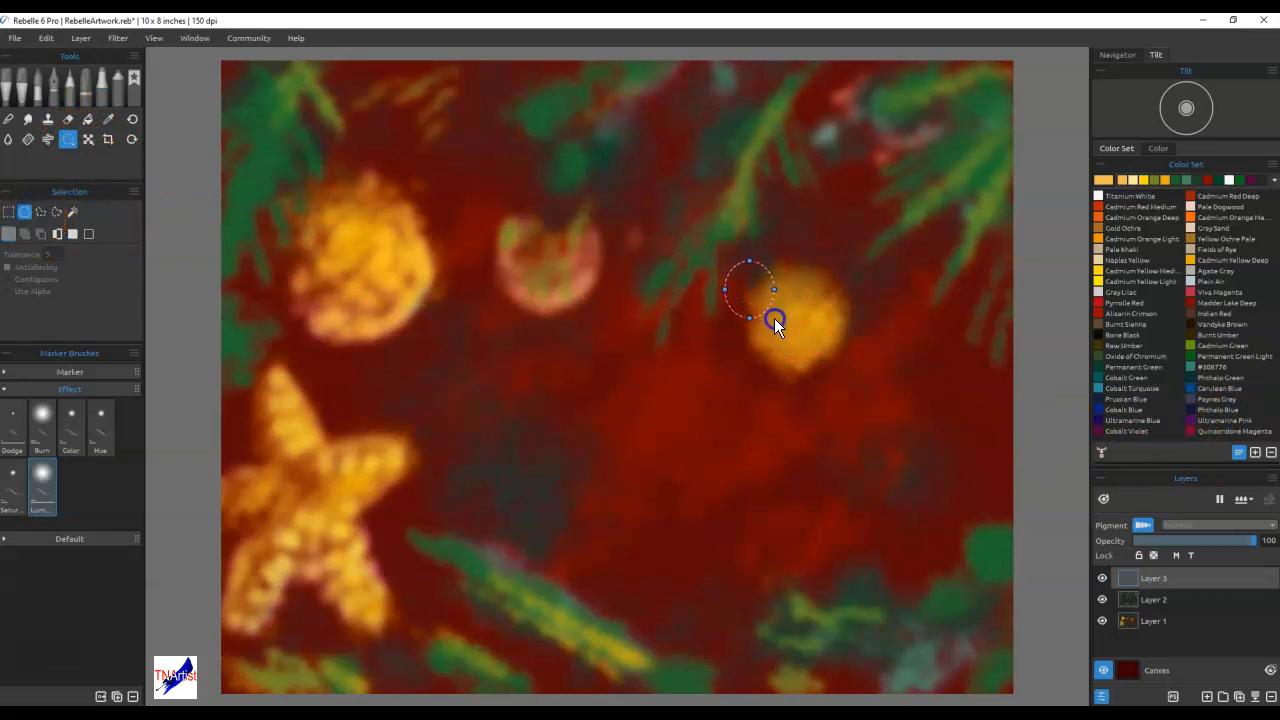
{"action": "left_click_drag", "start_coordinate": [774, 318], "coordinate": [768, 314]}
Step: Add four more elliptical selections of varied sizes around the smaller yellow circle
{"action": "left_click", "coordinate": [24, 233]}
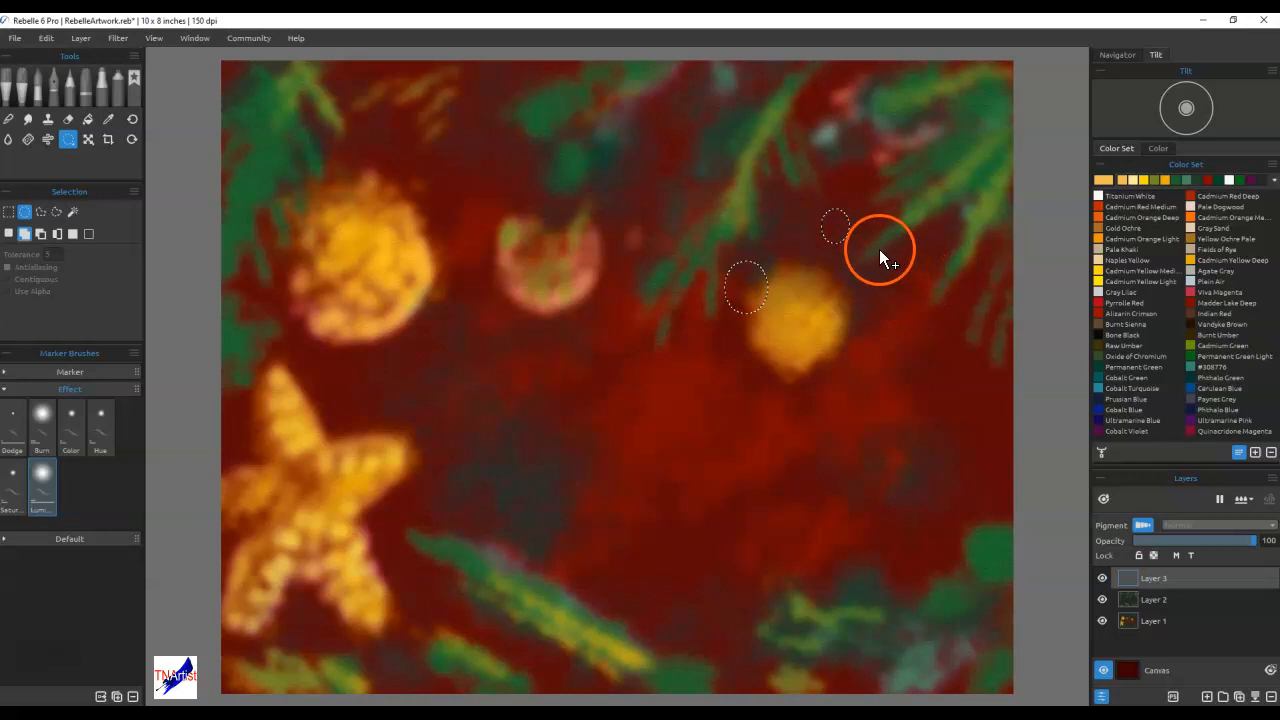
{"action": "left_click_drag", "start_coordinate": [879, 250], "coordinate": [916, 298]}
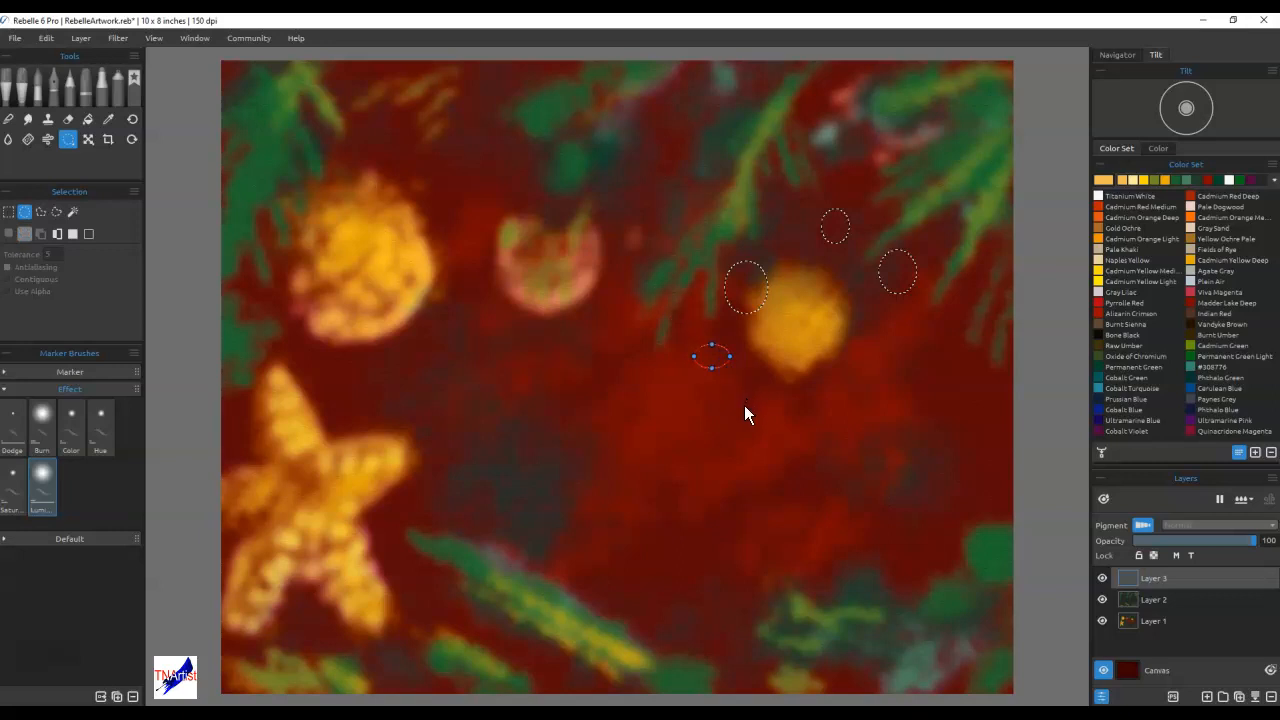
{"action": "key", "text": "shift"}
{"action": "left_click_drag", "start_coordinate": [729, 397], "coordinate": [707, 377]}
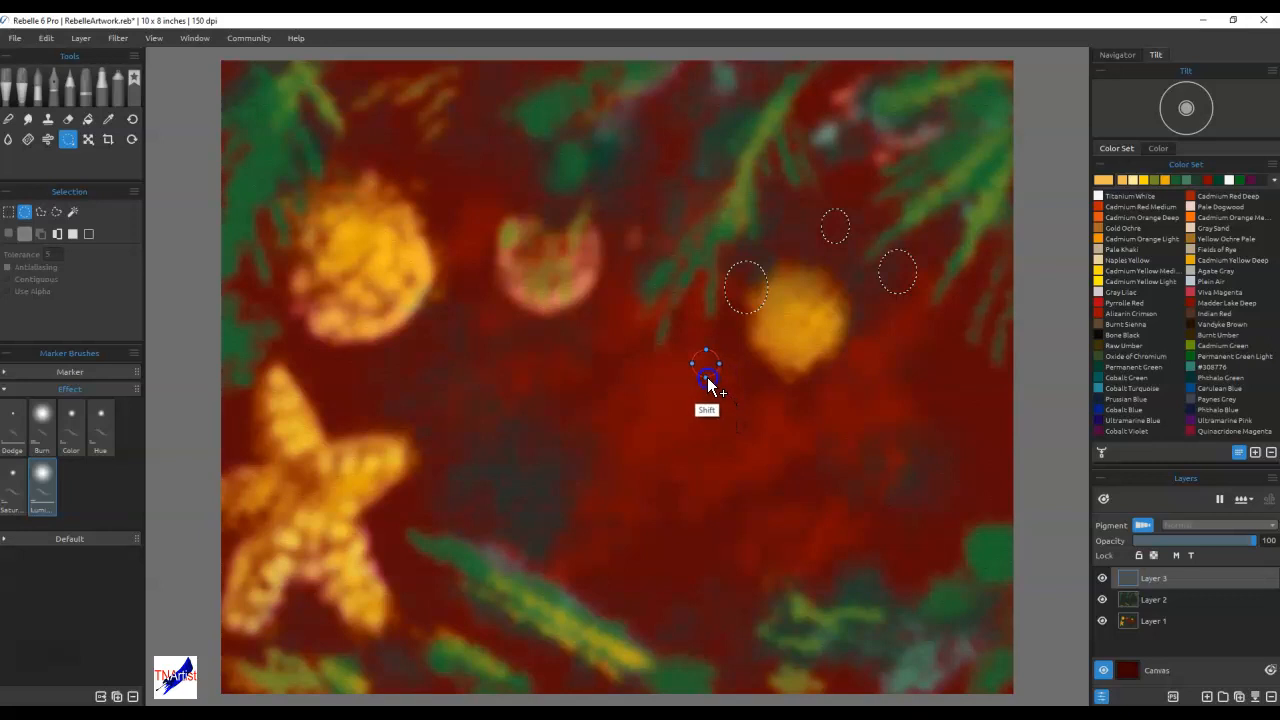
{"action": "left_click", "coordinate": [862, 325]}
{"action": "left_click_drag", "start_coordinate": [844, 321], "coordinate": [857, 351]}
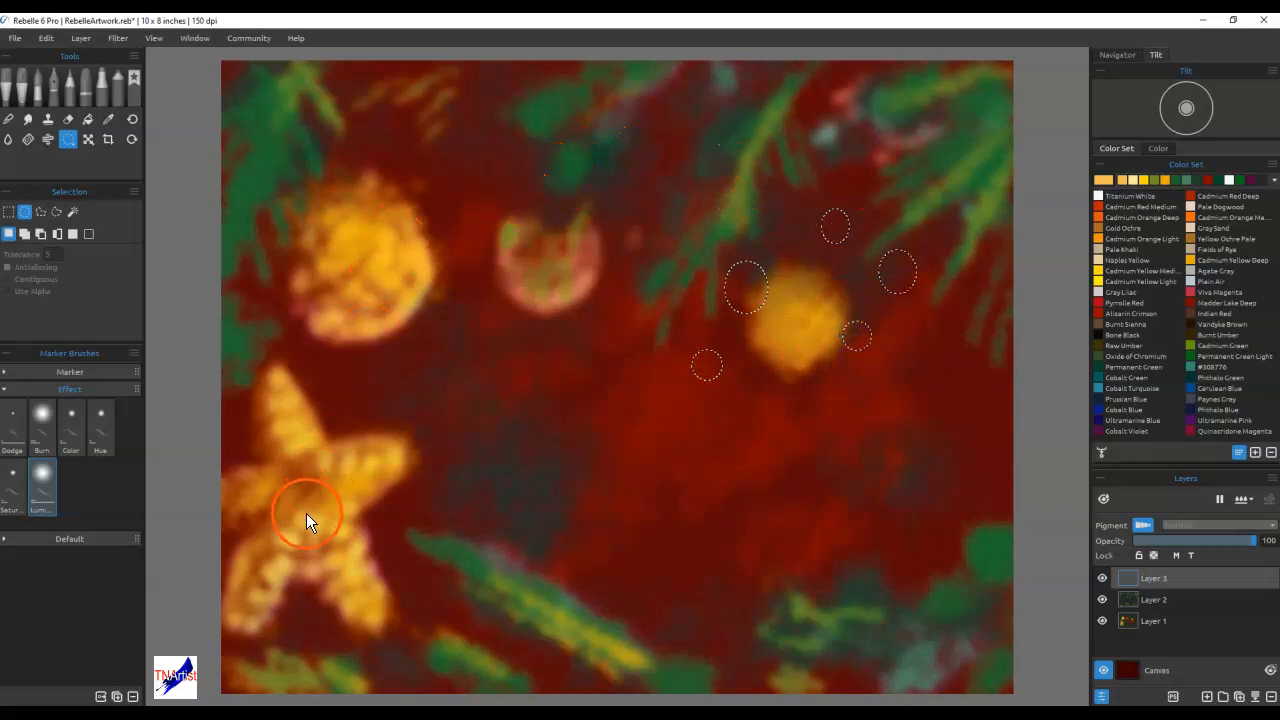
Step: Add two small circular selections on the star, one near its centre and one on the lower-right arm
{"action": "mouse_move", "coordinate": [309, 516]}
{"action": "left_mouse_down"}
{"action": "mouse_move", "coordinate": [349, 556]}
{"action": "mouse_move", "coordinate": [327, 573]}
{"action": "mouse_move", "coordinate": [336, 584]}
{"action": "mouse_move", "coordinate": [347, 565]}
{"action": "left_mouse_up"}
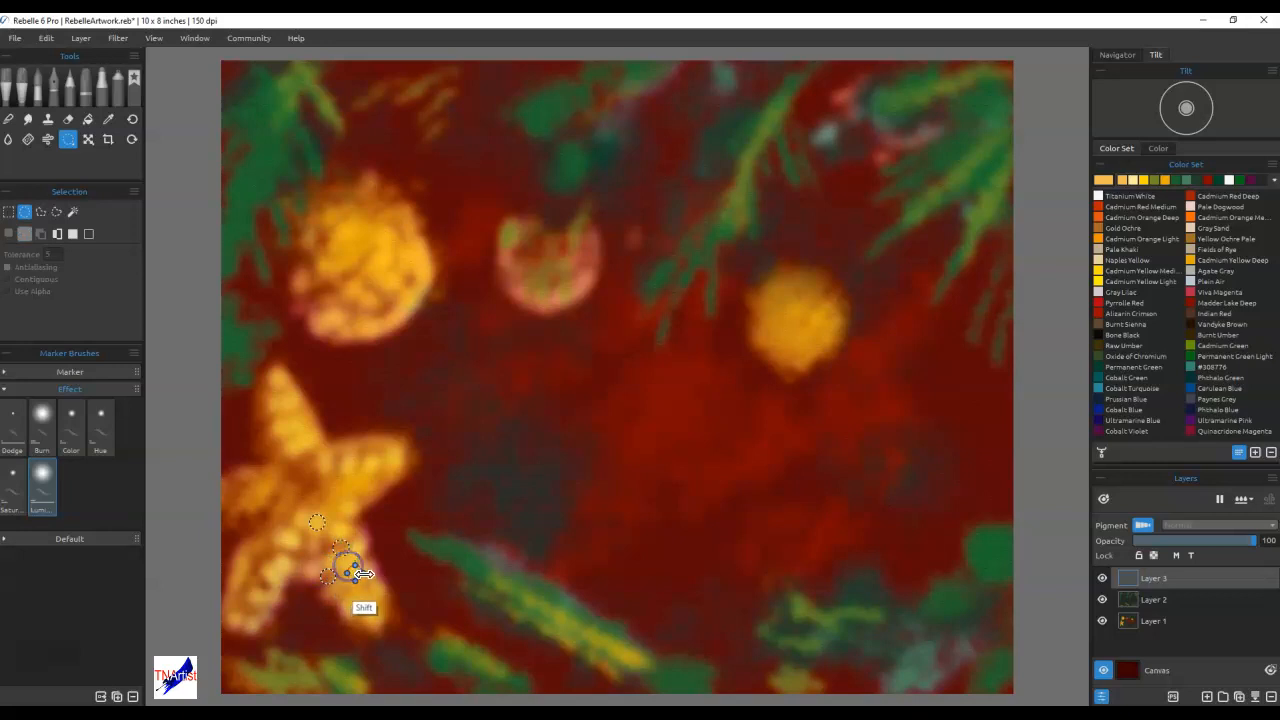
{"action": "left_click", "coordinate": [356, 572]}
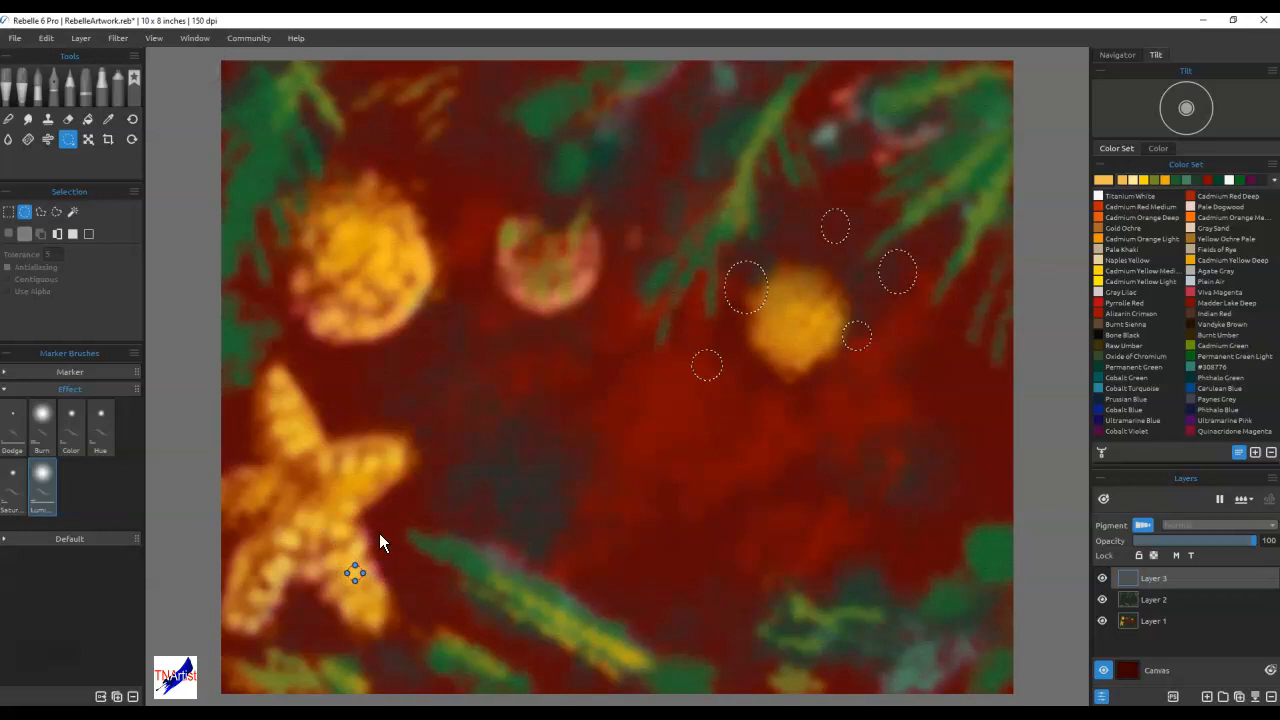
{"action": "key", "text": "Return"}
{"action": "left_click", "coordinate": [24, 233]}
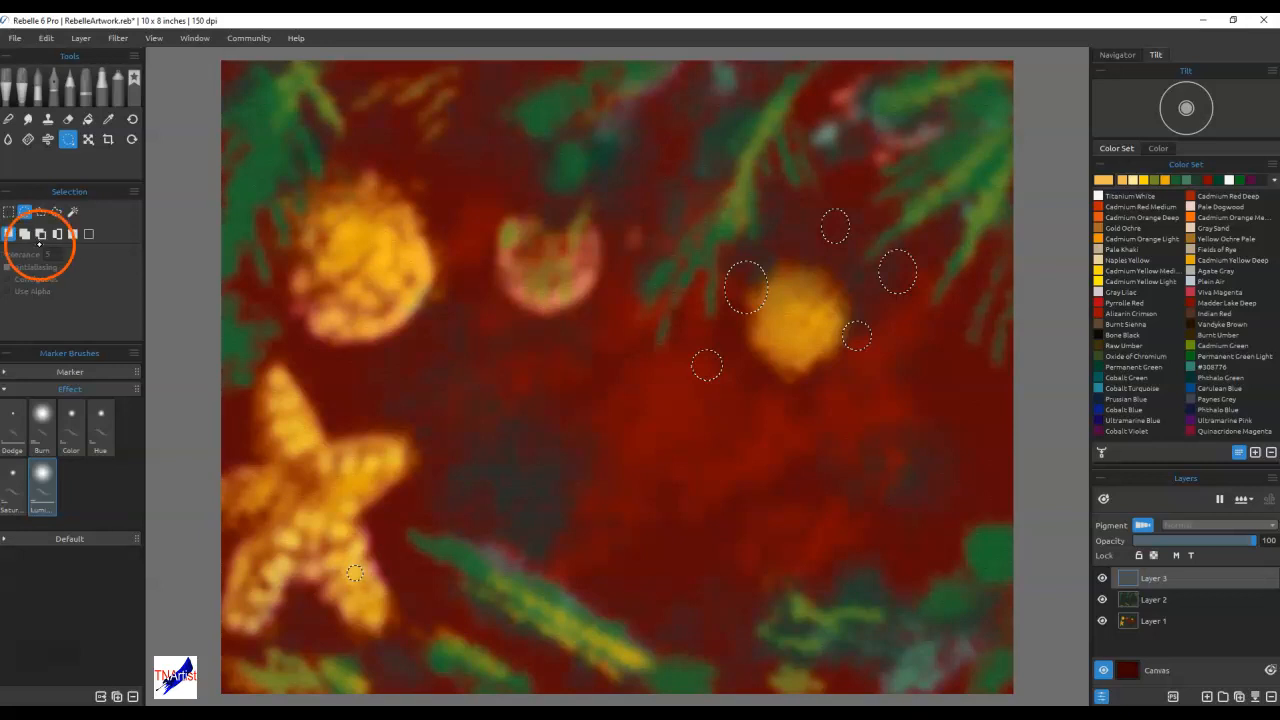
{"action": "left_click", "coordinate": [276, 484]}
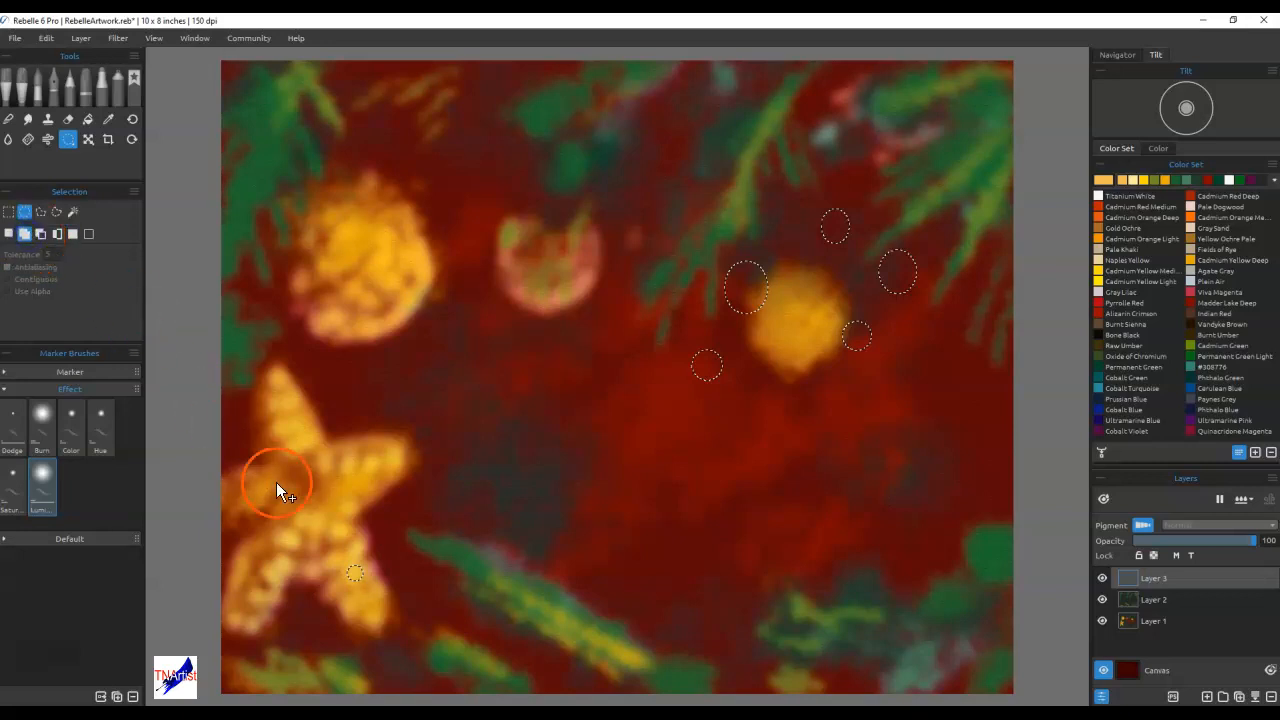
{"action": "left_click", "coordinate": [339, 530]}
{"action": "left_click", "coordinate": [322, 582]}
{"action": "left_click", "coordinate": [337, 555]}
{"action": "left_click", "coordinate": [347, 577]}
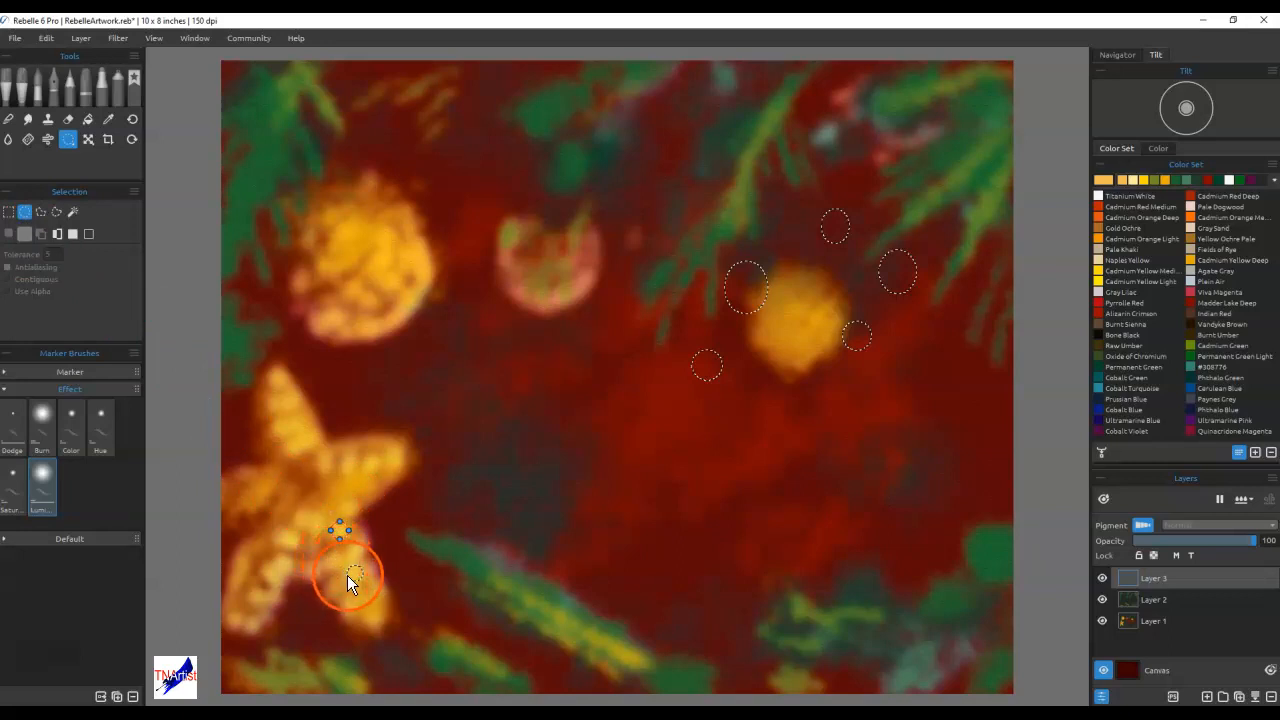
{"action": "left_click", "coordinate": [368, 583]}
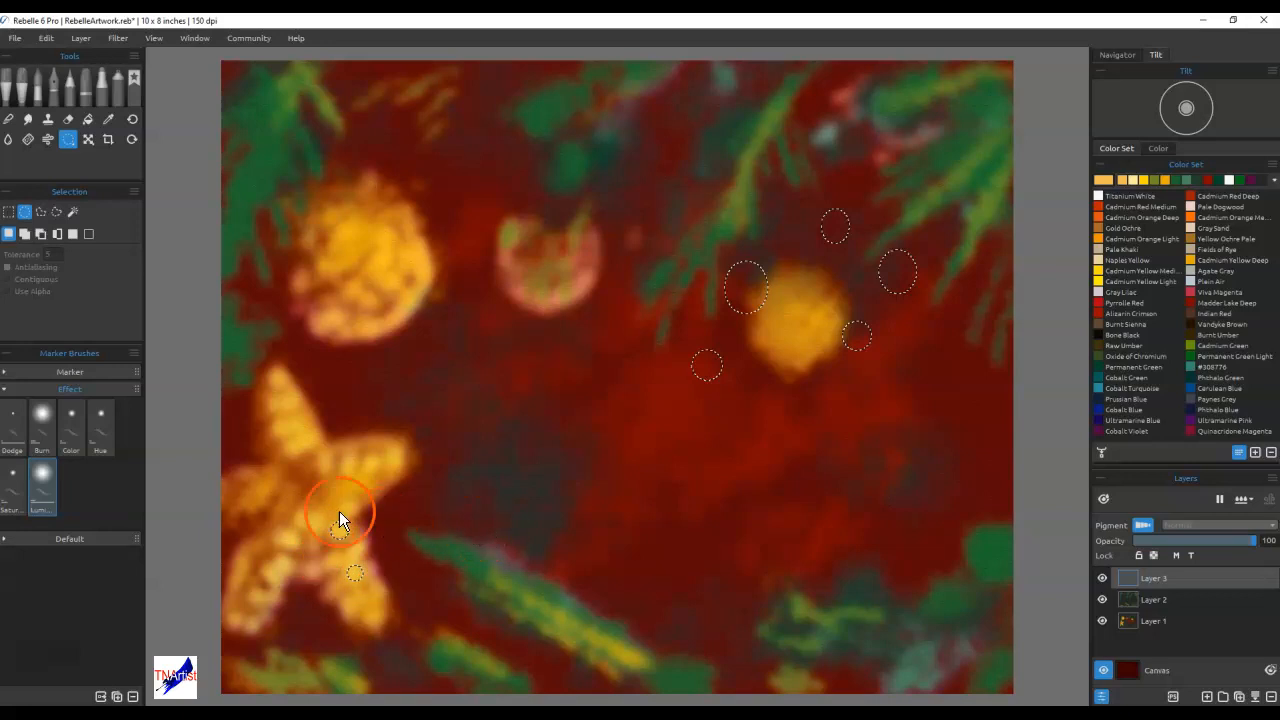
{"action": "left_click", "coordinate": [293, 505]}
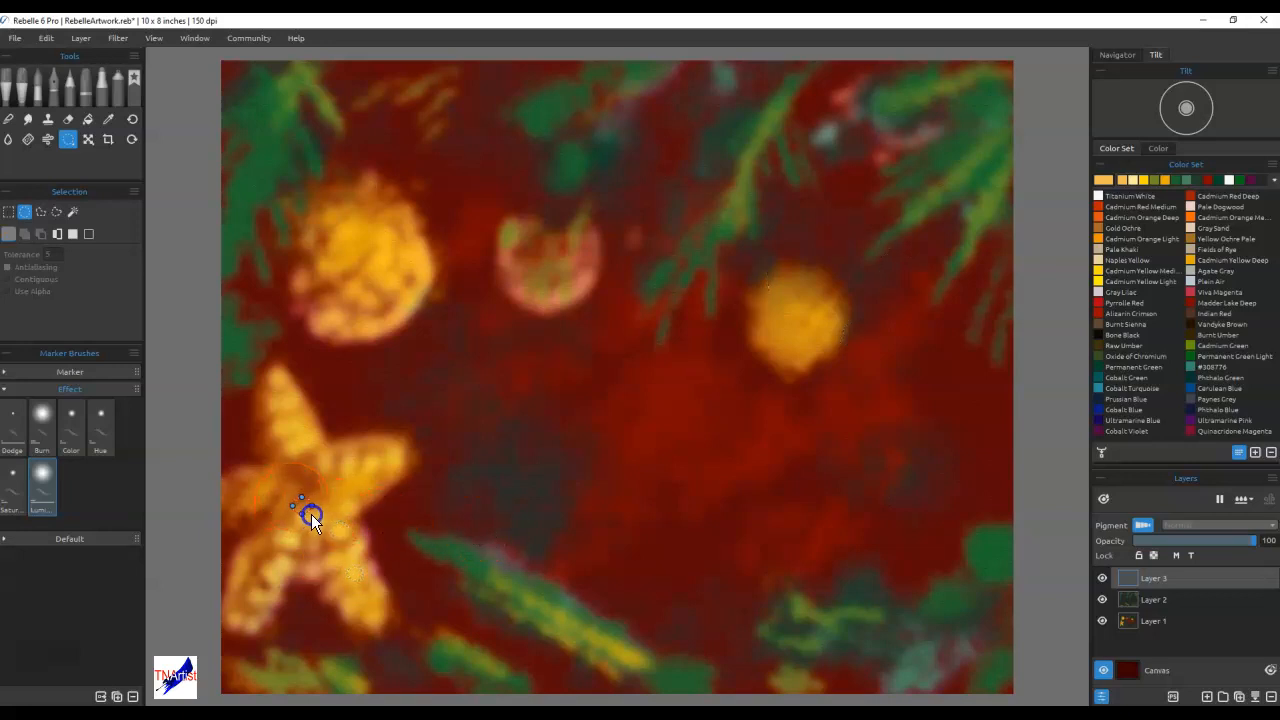
{"action": "left_click", "coordinate": [311, 517]}
{"action": "left_click", "coordinate": [297, 521]}
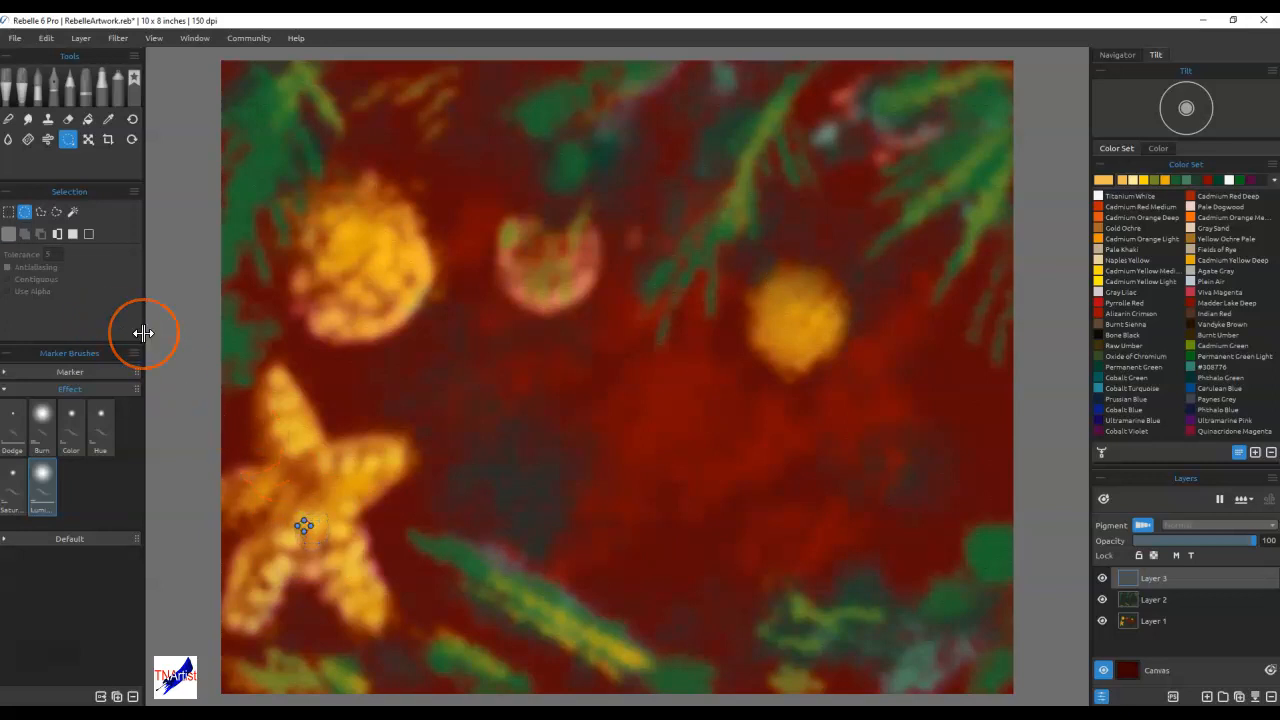
{"action": "key", "text": "Escape"}
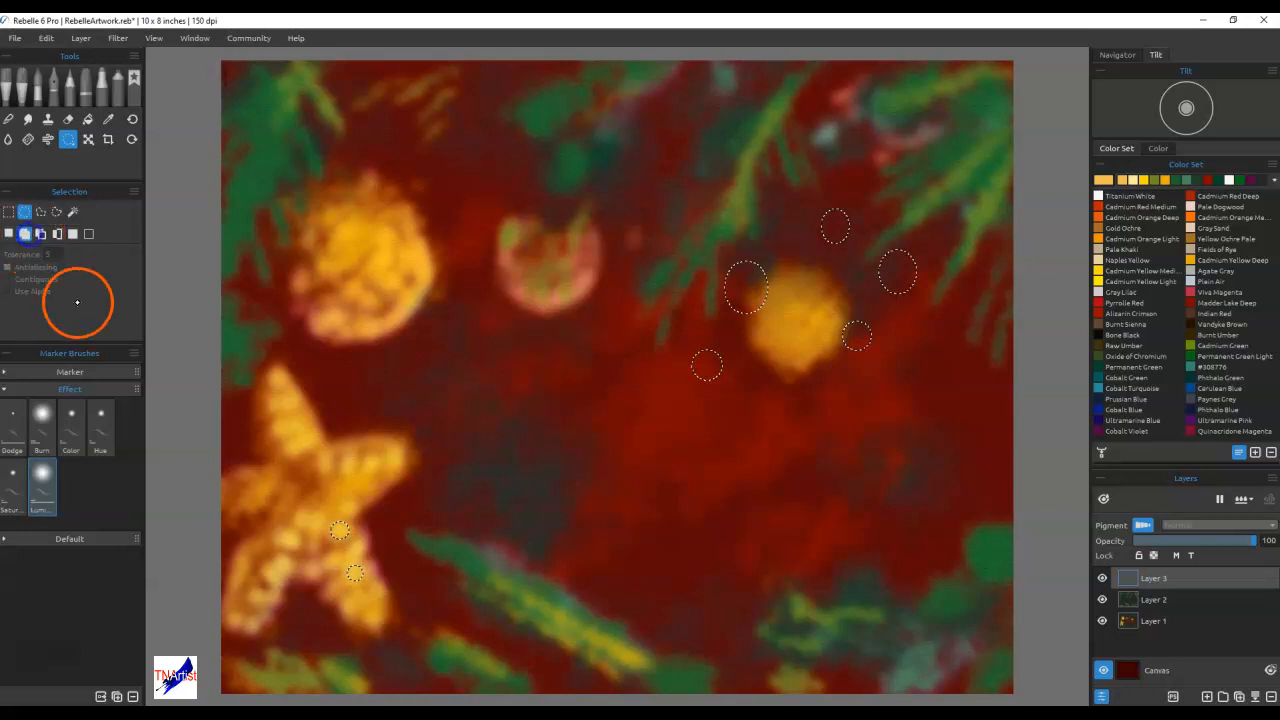
Step: Add a cluster of small circular selections from the star's centre down its lower-right arm
{"action": "left_click", "coordinate": [25, 234]}
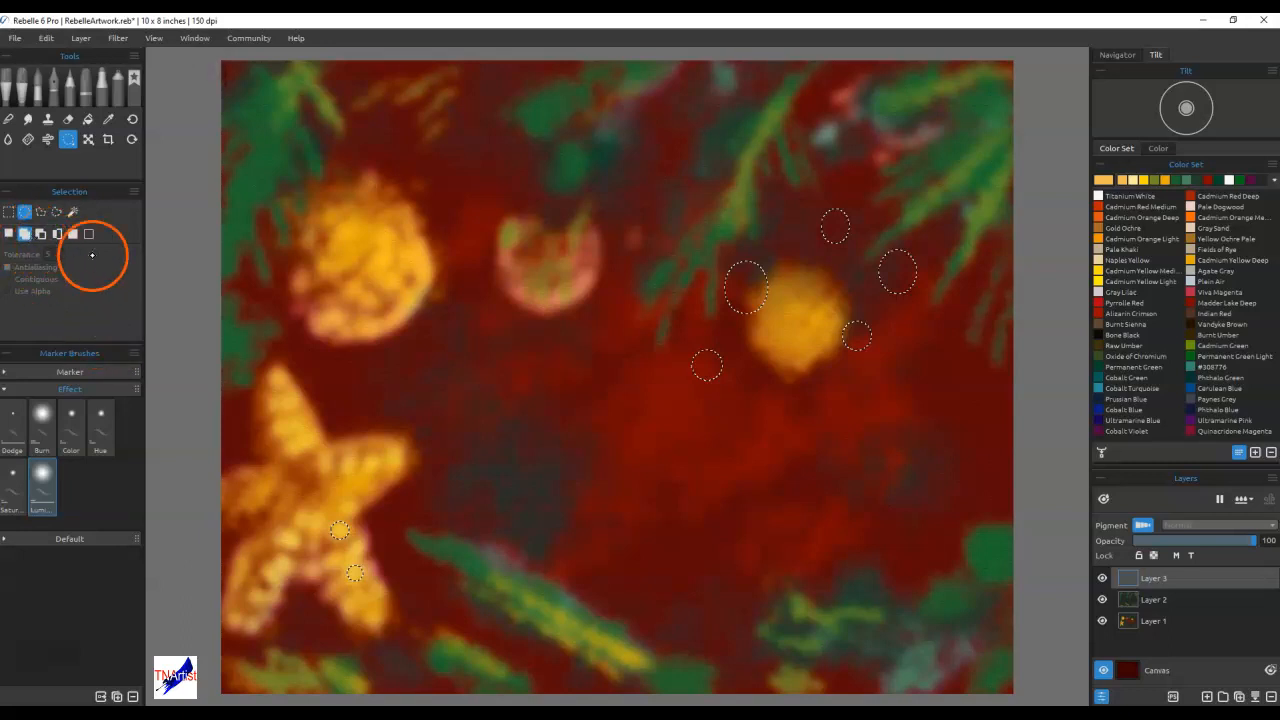
{"action": "left_click", "coordinate": [321, 492]}
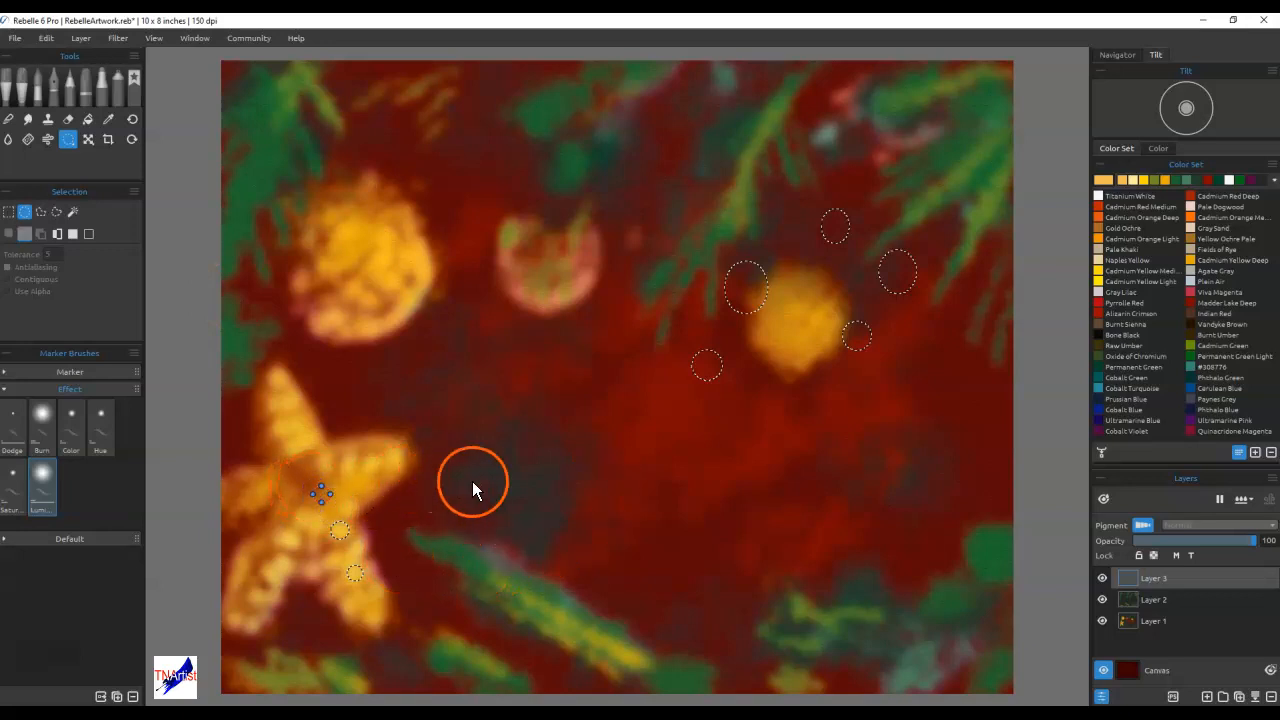
{"action": "left_click", "coordinate": [344, 485]}
{"action": "left_click_drag", "start_coordinate": [309, 532], "coordinate": [326, 550]}
{"action": "left_click", "coordinate": [319, 560]}
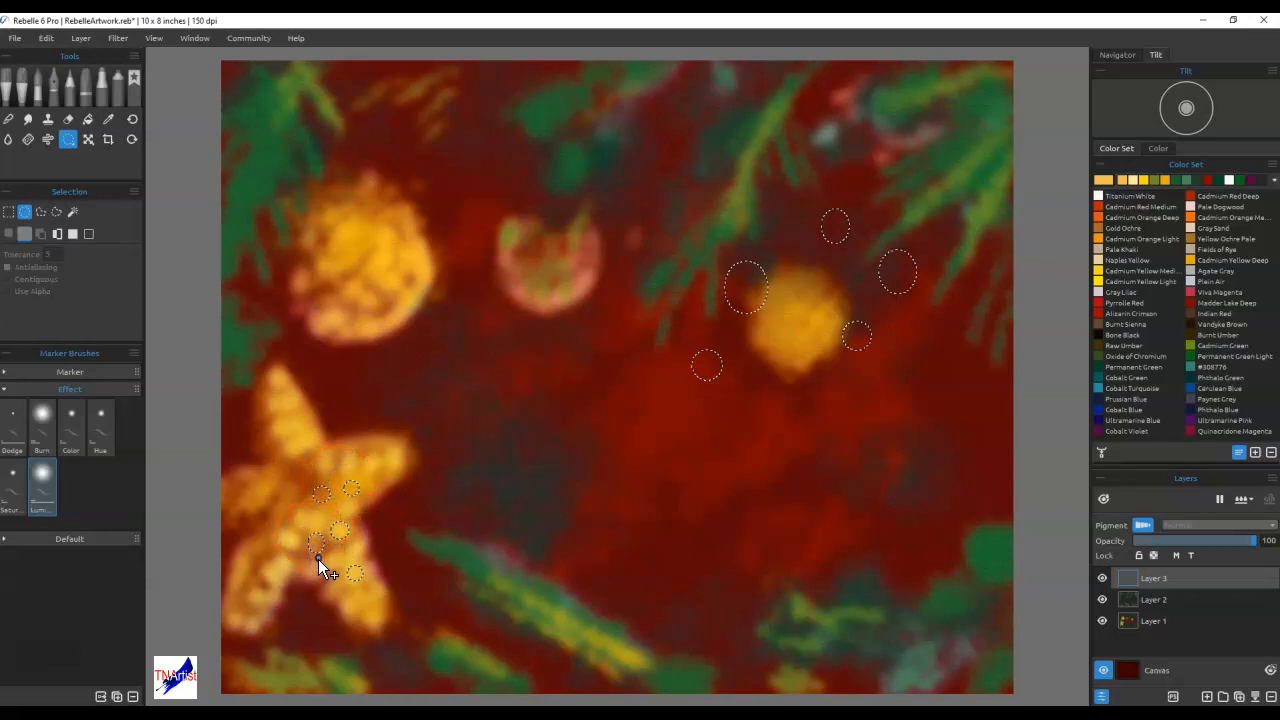
{"action": "left_click_drag", "start_coordinate": [350, 536], "coordinate": [362, 557]}
{"action": "left_click", "coordinate": [363, 561]}
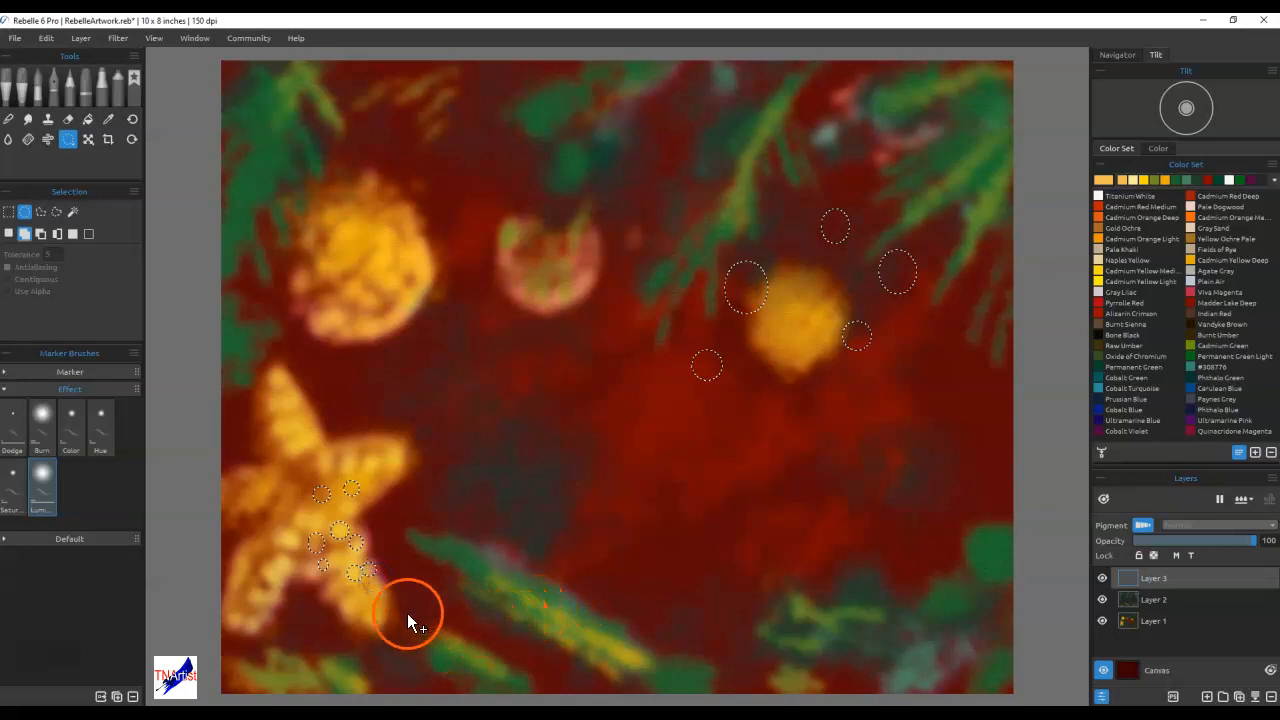
{"action": "left_click", "coordinate": [361, 615]}
Step: Add small circular selections around the upper-right pine needles, inside the large yellow circle and on the star's upper arm
{"action": "left_click", "coordinate": [755, 243]}
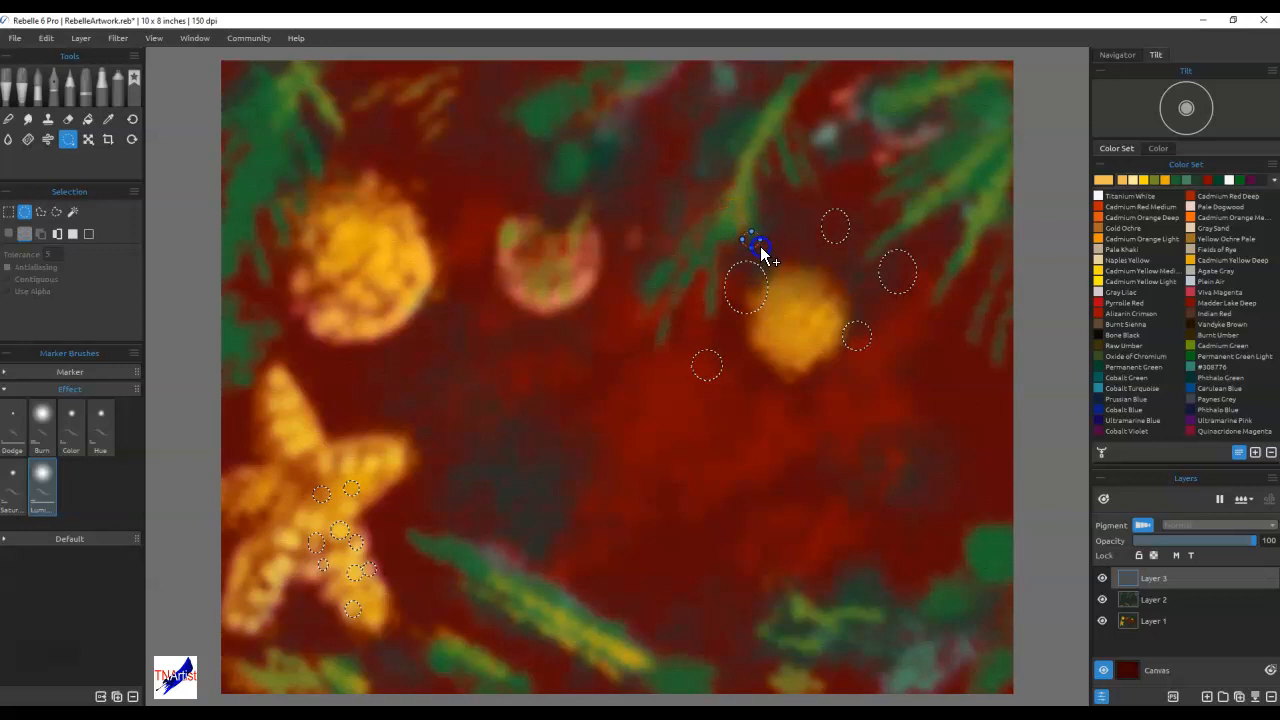
{"action": "mouse_move", "coordinate": [723, 229]}
{"action": "left_mouse_down"}
{"action": "mouse_move", "coordinate": [707, 239]}
{"action": "mouse_move", "coordinate": [735, 265]}
{"action": "mouse_move", "coordinate": [729, 225]}
{"action": "mouse_move", "coordinate": [743, 243]}
{"action": "mouse_move", "coordinate": [768, 228]}
{"action": "left_mouse_up"}
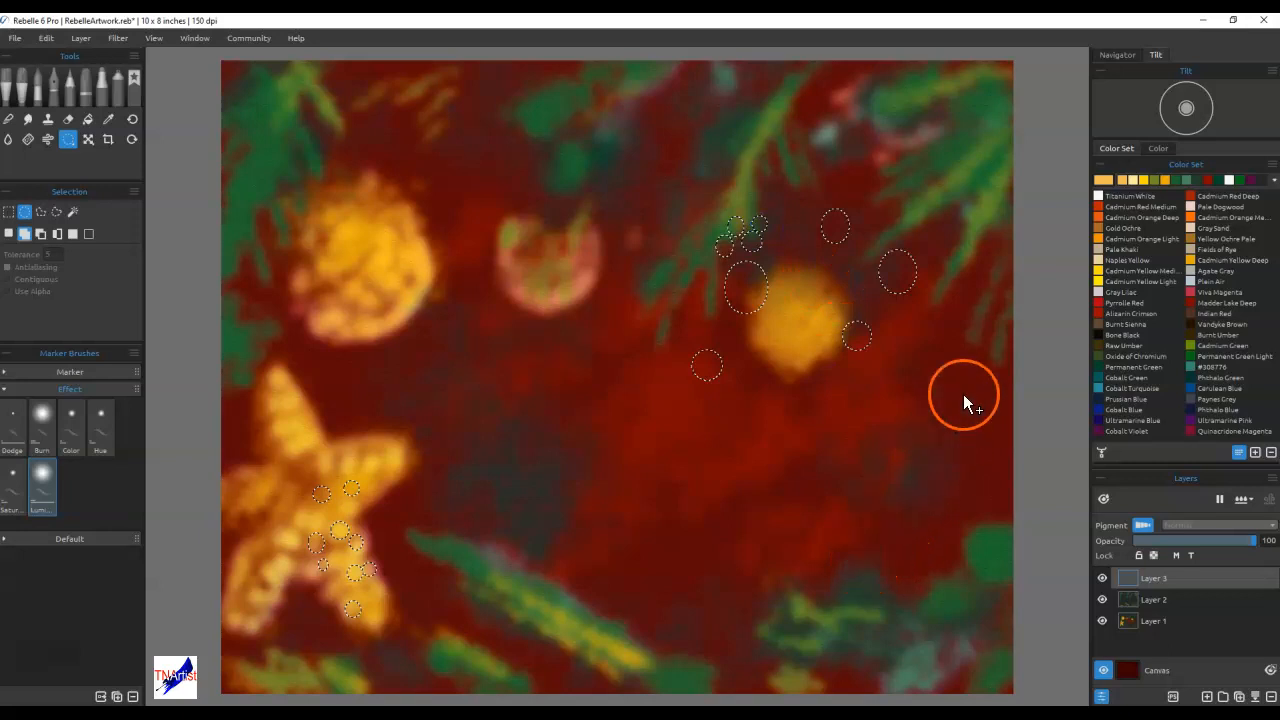
{"action": "left_click_drag", "start_coordinate": [941, 205], "coordinate": [1000, 328]}
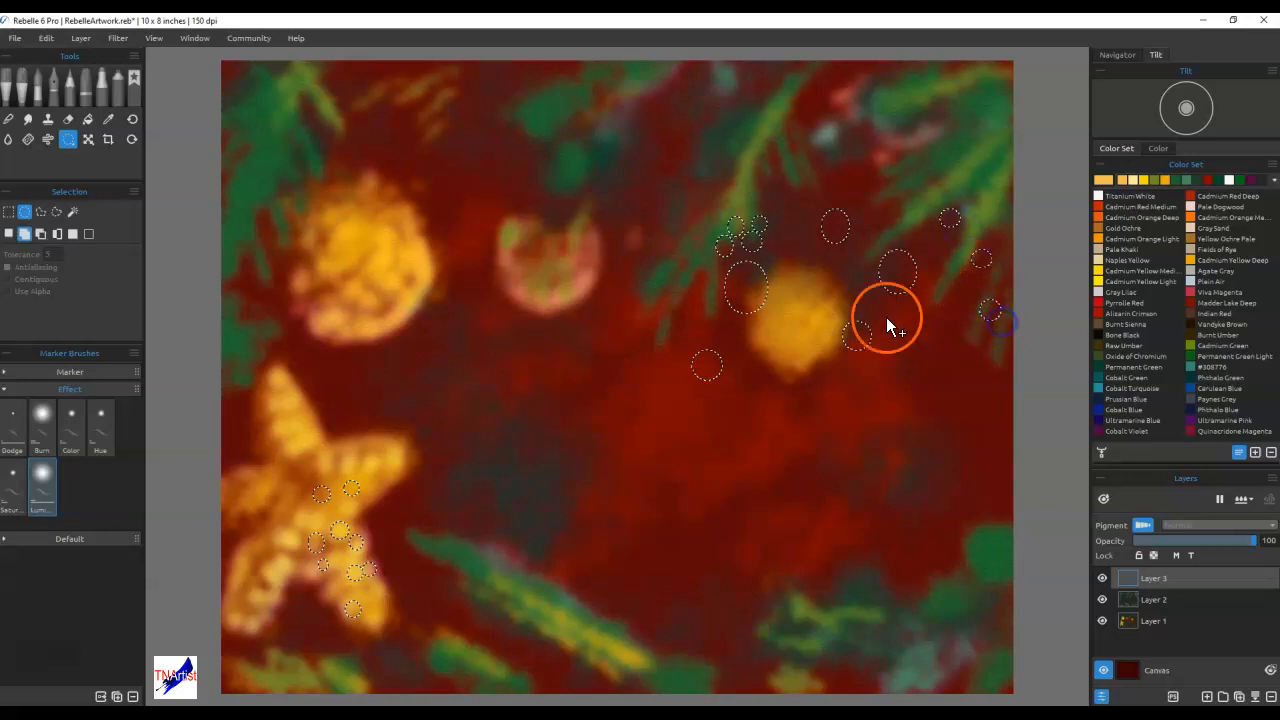
{"action": "left_click_drag", "start_coordinate": [388, 217], "coordinate": [387, 299]}
{"action": "left_click_drag", "start_coordinate": [273, 379], "coordinate": [292, 431]}
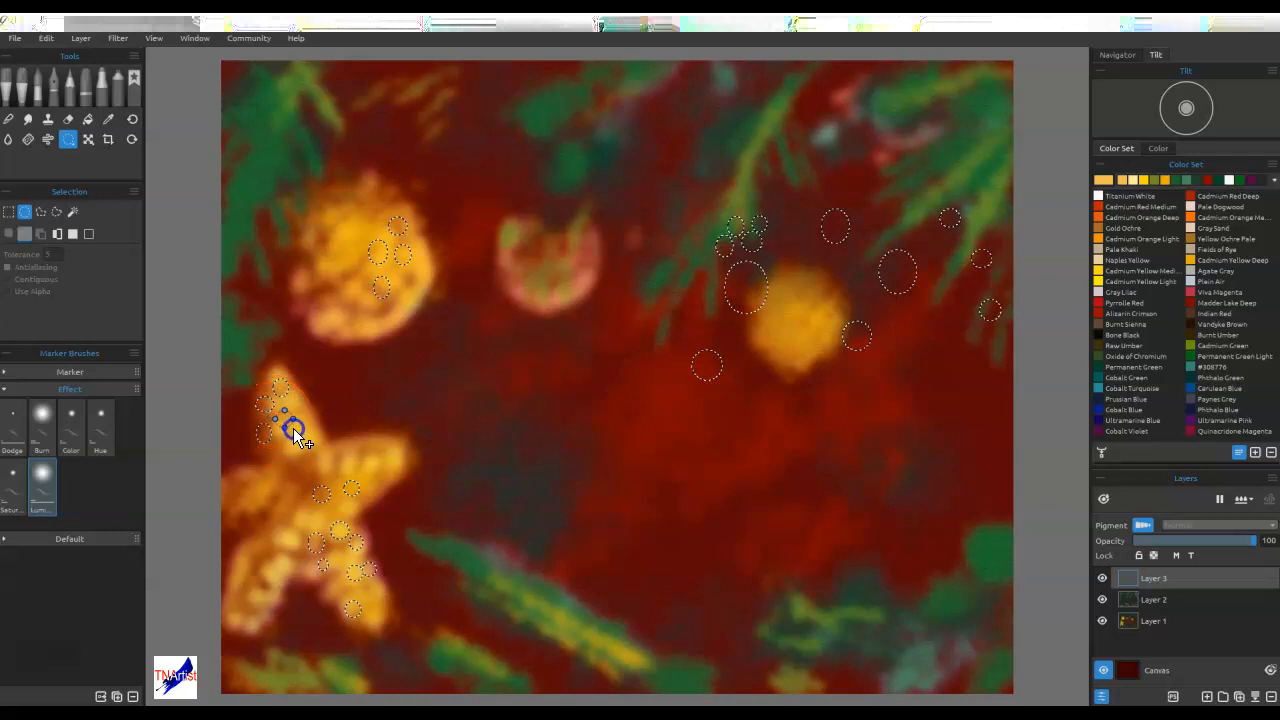